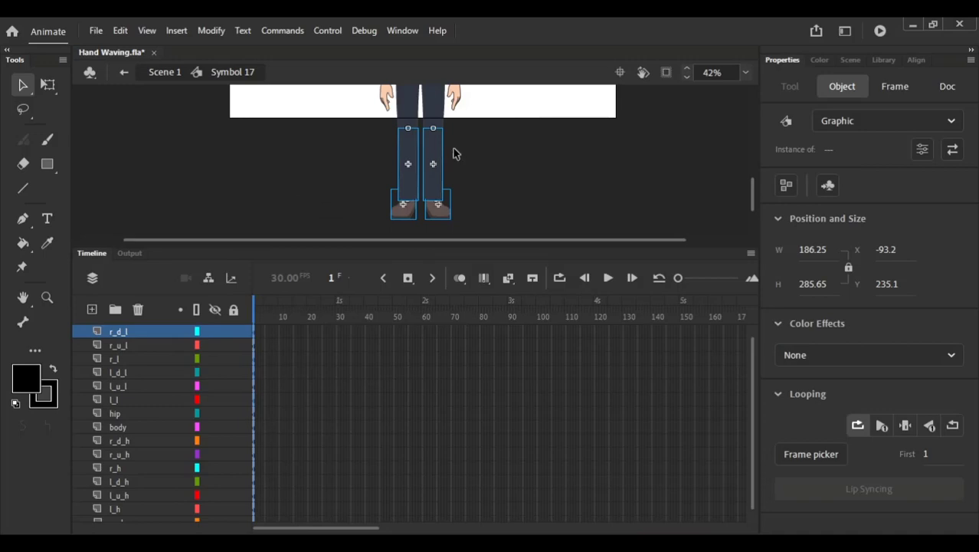
Step: Delete the selected lower legs and shoes, and remove their empty layers r_d_l, r_l, l_d_l and l_l
left_click(393, 200)
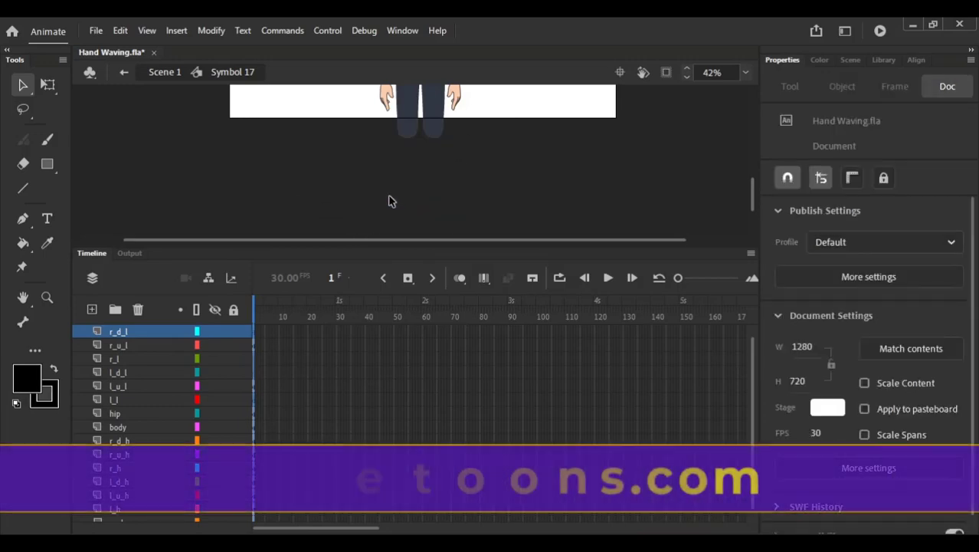
left_click_drag(678, 277, 711, 278)
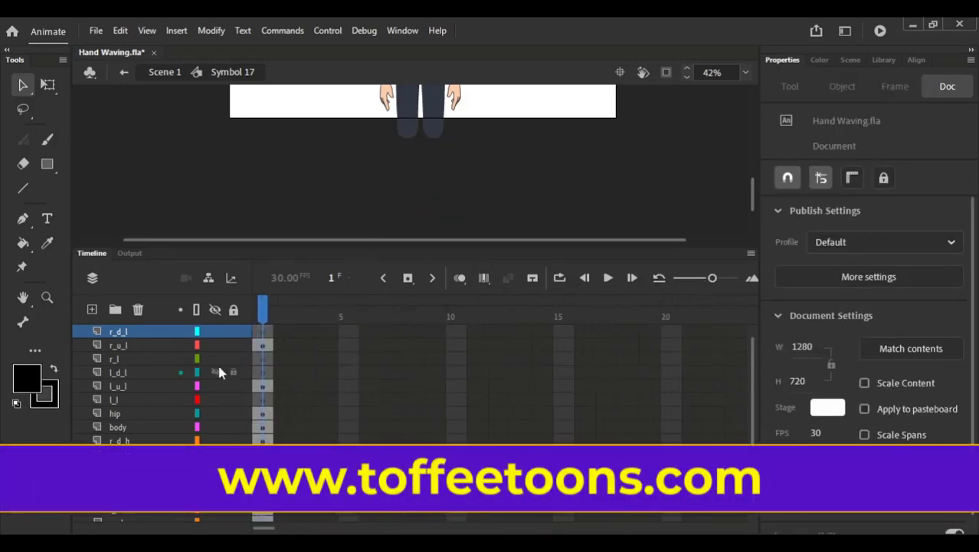
left_click(140, 371)
left_click(141, 359, "shift")
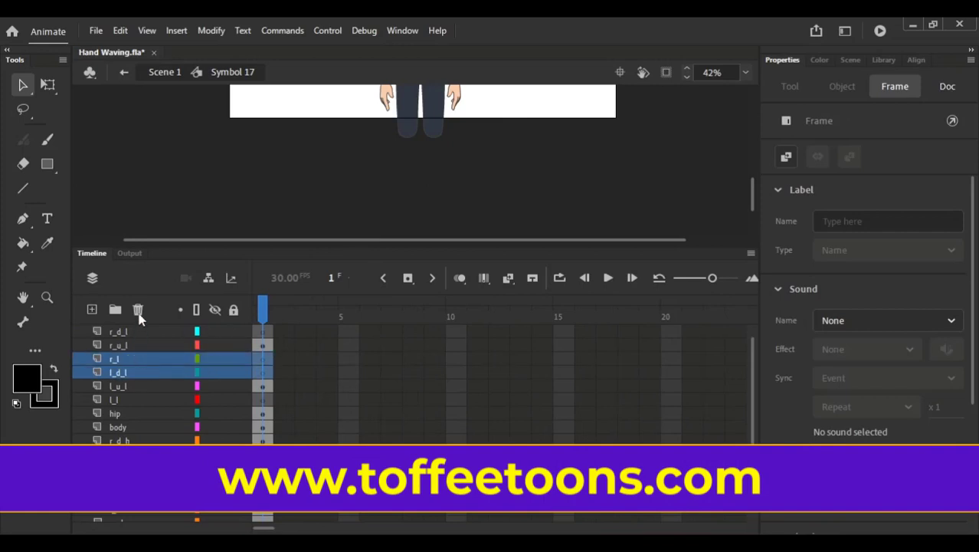
left_click(138, 308)
left_click(140, 344)
left_click(138, 309)
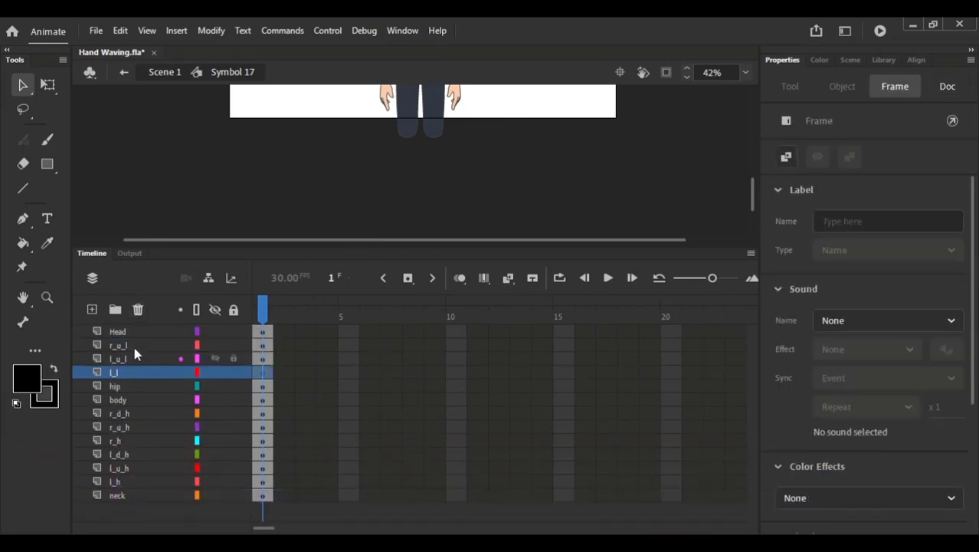
left_click(138, 309)
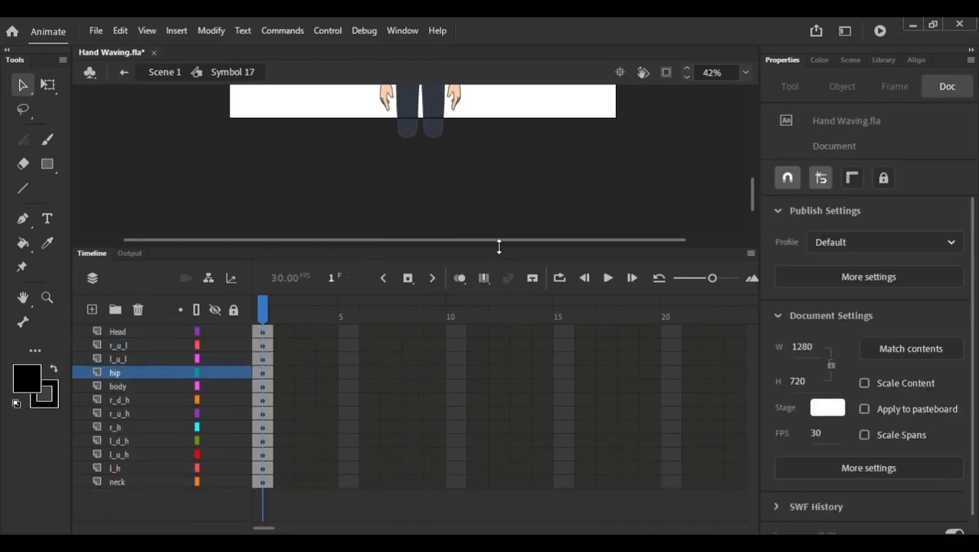
Step: Fit the stage in the view and clip the content outside the stage
left_click_drag(499, 247, 498, 292)
left_click(744, 72)
left_click(757, 91)
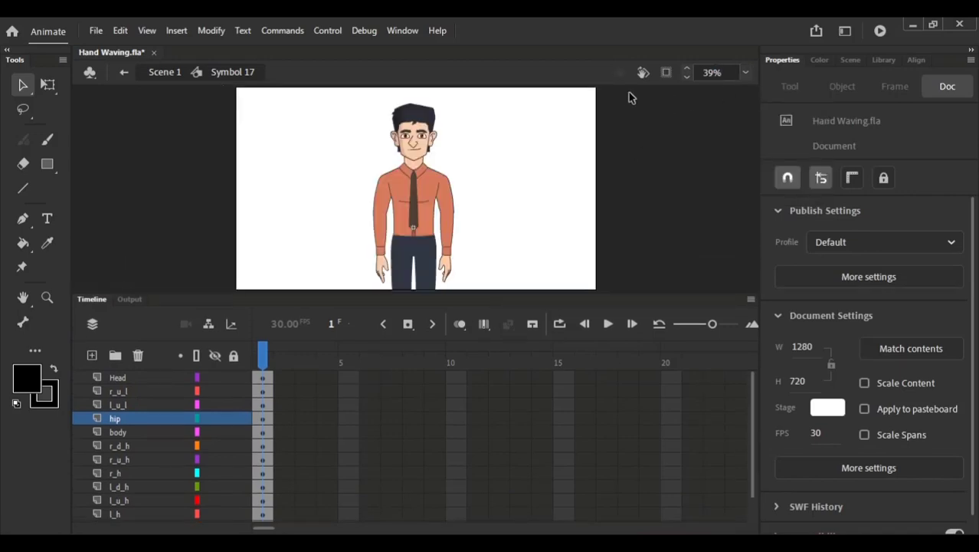
left_click(664, 74)
left_click_drag(487, 295, 492, 247)
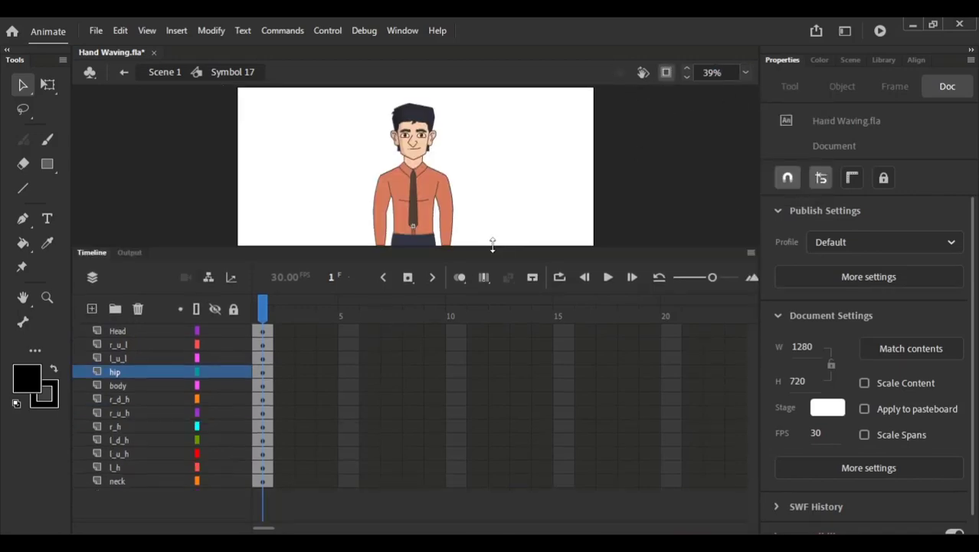
Step: Extend the frames of all character layers, from Head to neck, past frame 170
left_click(692, 275)
left_click_drag(334, 332, 575, 482)
key("F5")
key("F5")
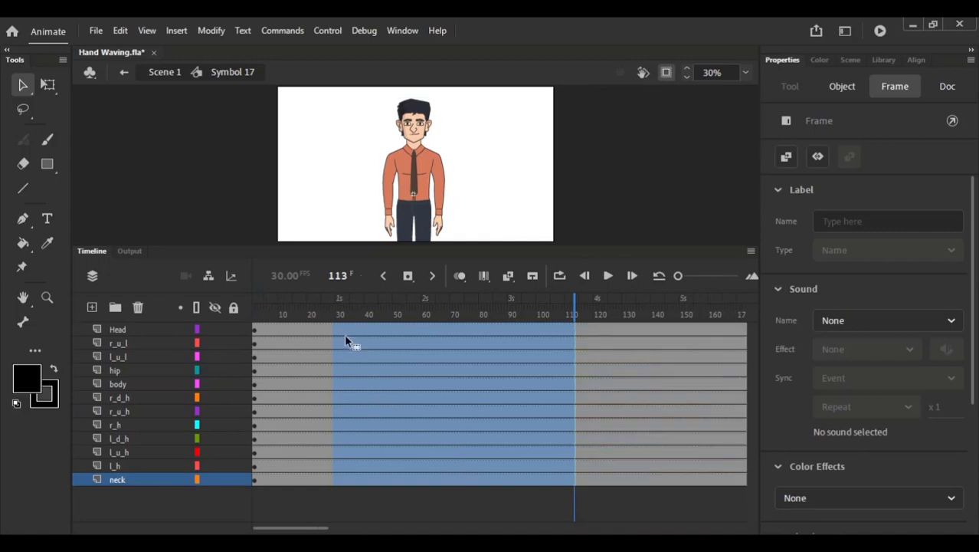
Step: Play the timeline from frame 1 in an enlarged stage view to preview the character's static pose
left_click_drag(342, 317, 255, 301)
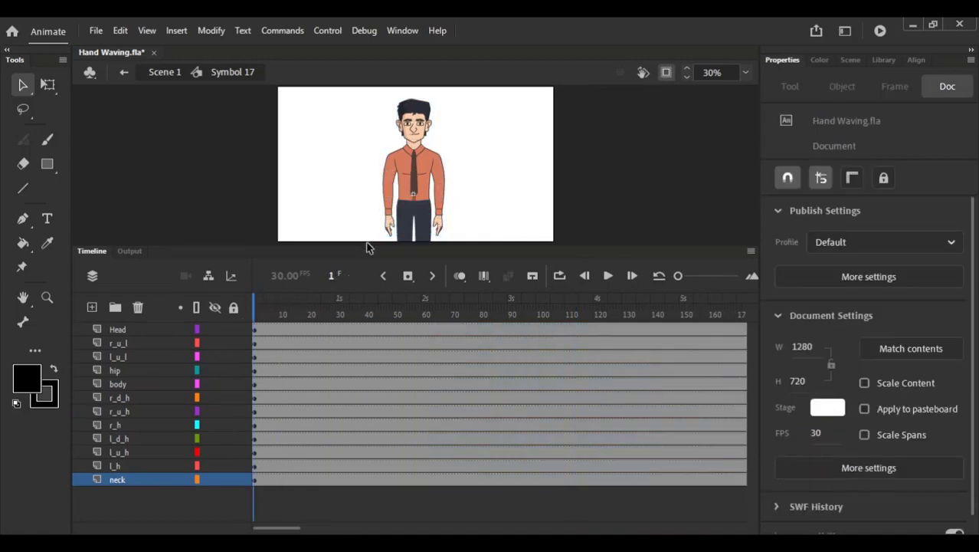
left_click_drag(366, 250, 354, 363)
key("Return")
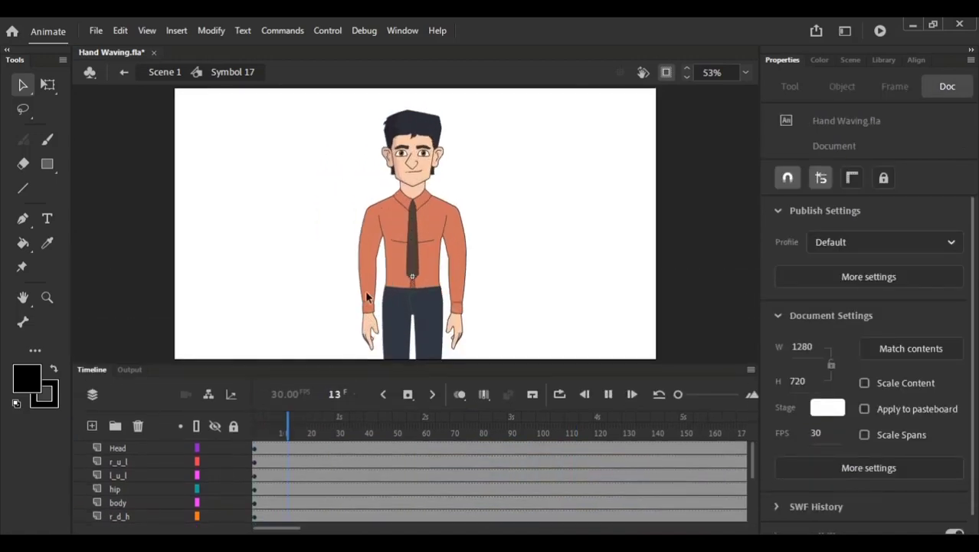
key("Return")
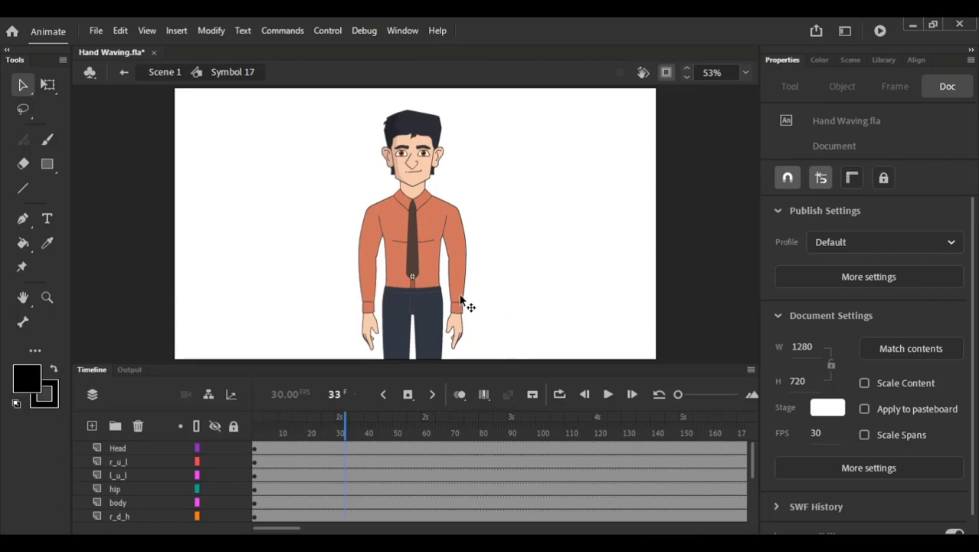
Step: Try sketching an open hand outline beside the character with the Classic Brush, and undo the strokes
left_click(48, 139)
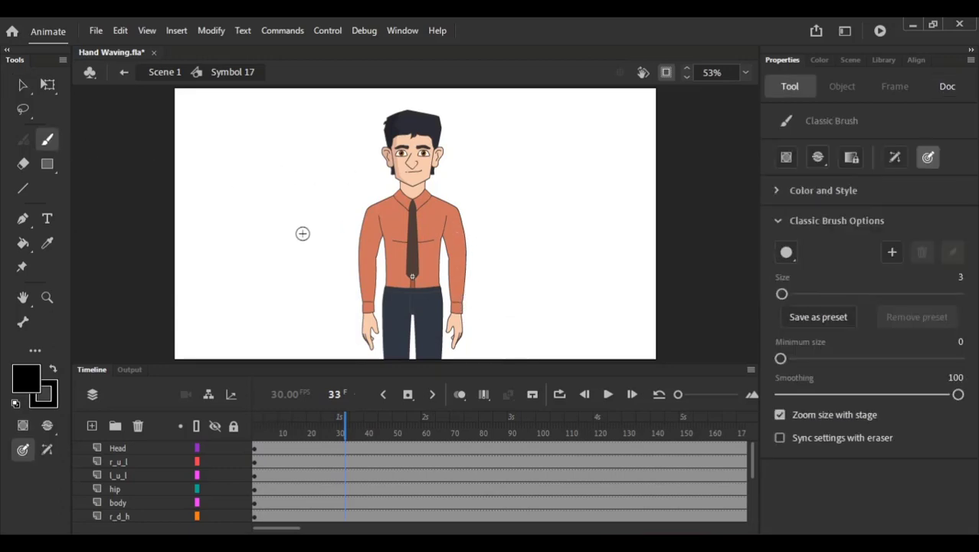
left_click_drag(289, 242, 291, 260)
mouse_move(265, 205)
left_mouse_down()
mouse_move(290, 224)
mouse_move(290, 176)
mouse_move(298, 211)
mouse_move(326, 185)
mouse_move(313, 244)
left_mouse_up()
key("ctrl+z")
key("ctrl+z")
key("ctrl+z")
key("ctrl+z")
key("ctrl+z")
key("ctrl+z")
key("ctrl+z")
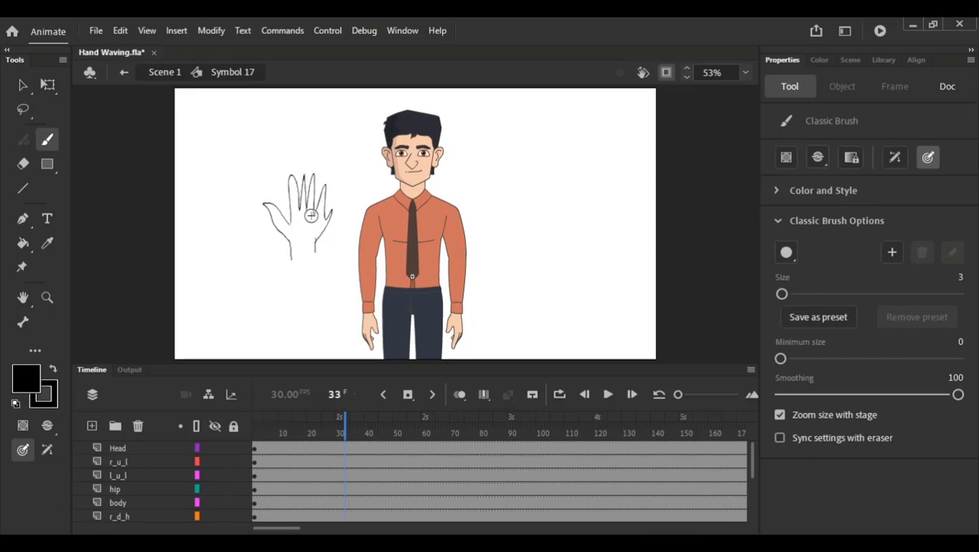
key("ctrl+z")
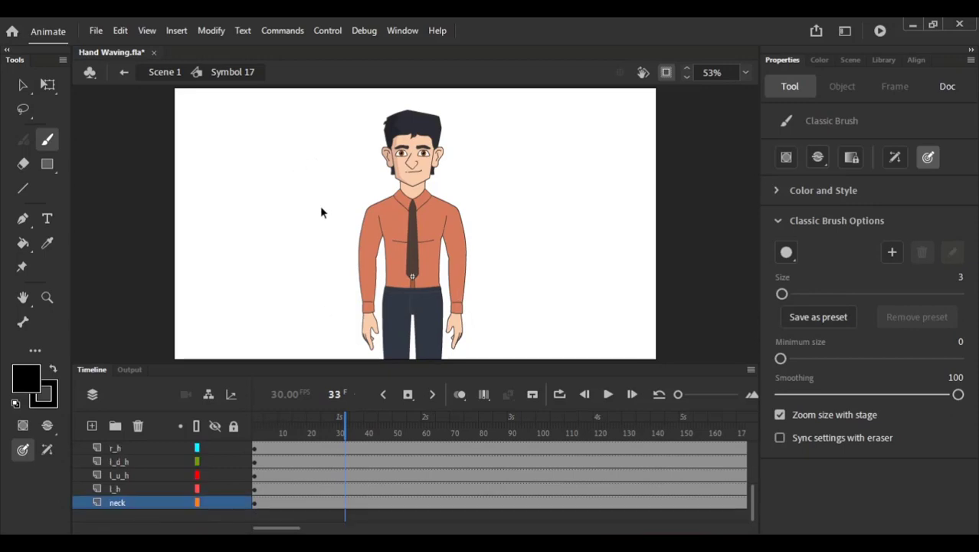
left_click(23, 84)
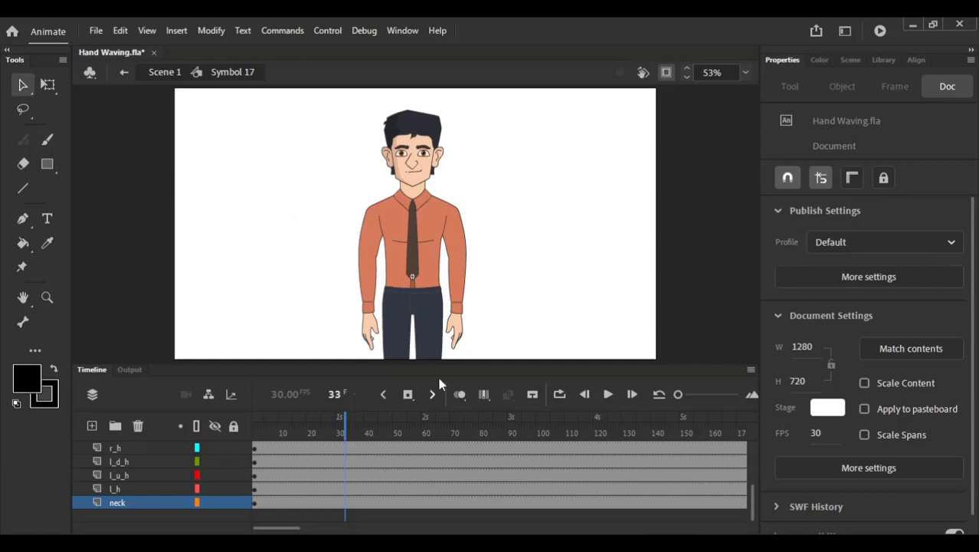
Step: Set the looping of the hand graphic on layer r_h to play a single frame
left_click_drag(452, 364, 469, 227)
left_click_drag(348, 295, 314, 295)
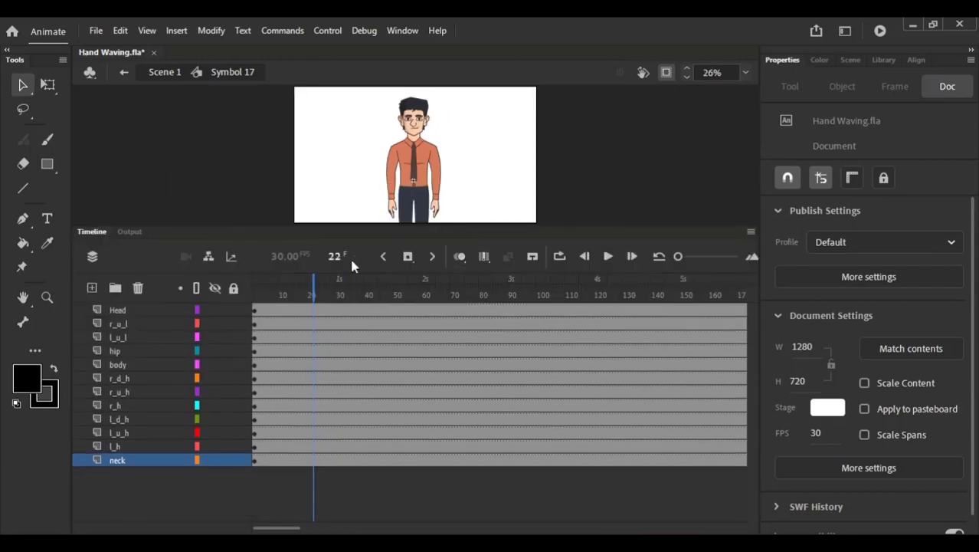
left_click_drag(380, 226, 372, 278)
left_click_drag(314, 334, 306, 322)
left_click(442, 254)
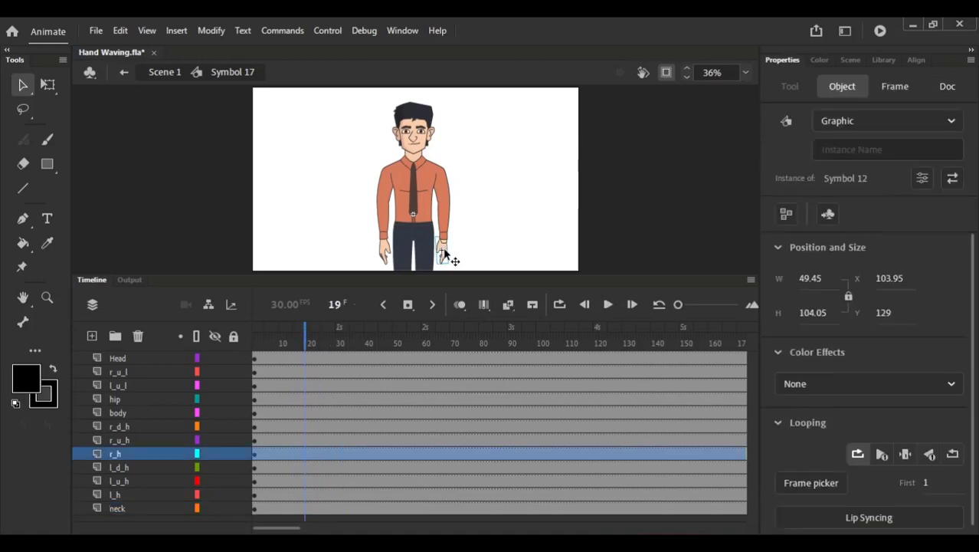
left_click(905, 453)
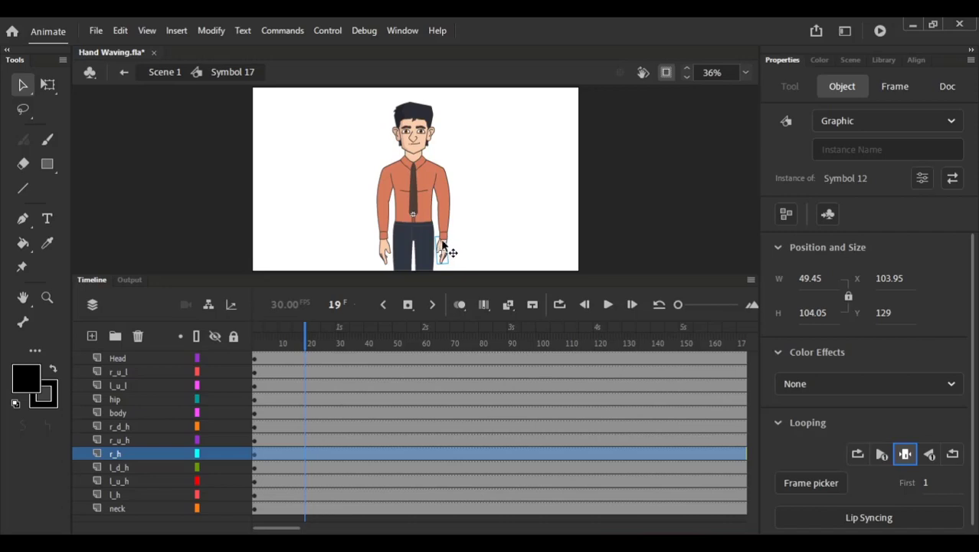
Step: Insert keyframes at frame 21 on all character layers
left_click(304, 329)
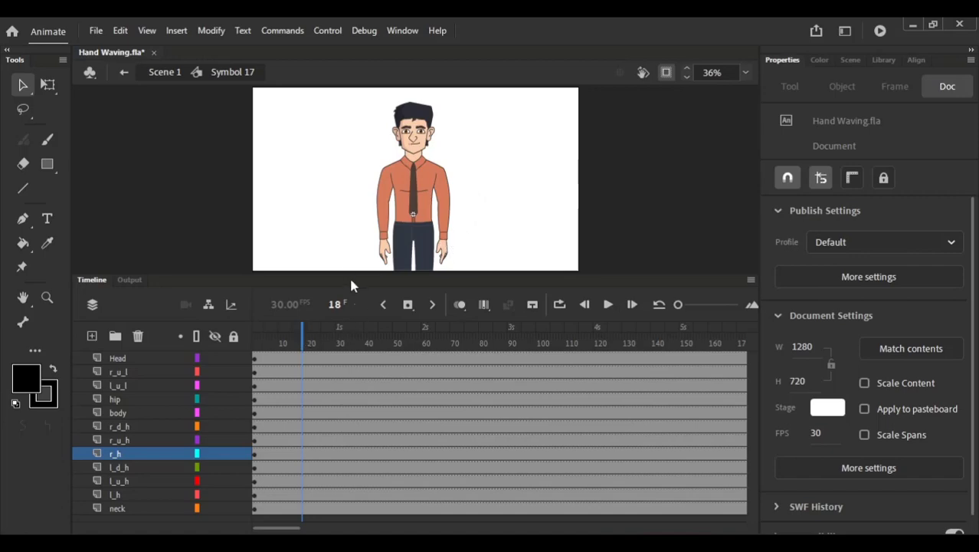
left_click_drag(353, 274, 328, 266)
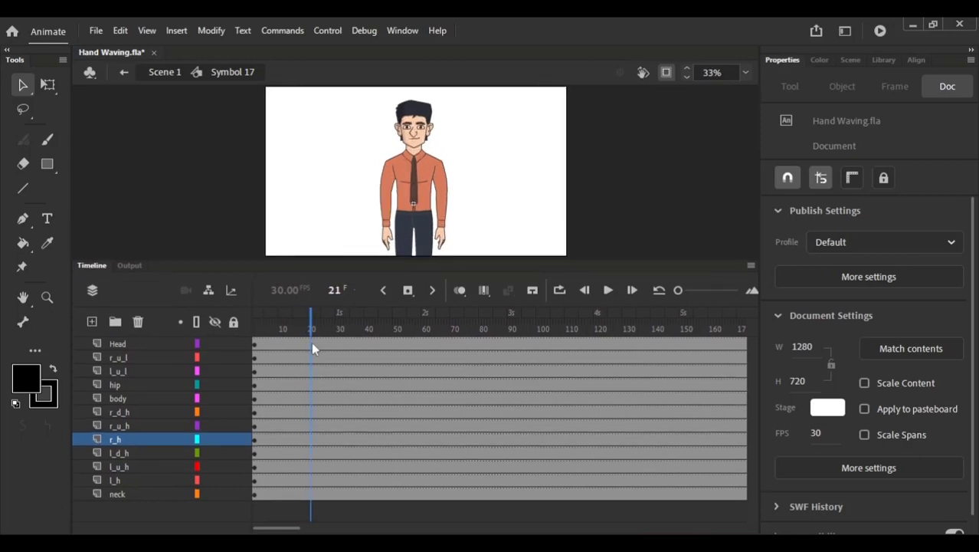
left_click_drag(311, 342, 311, 494)
key("F6")
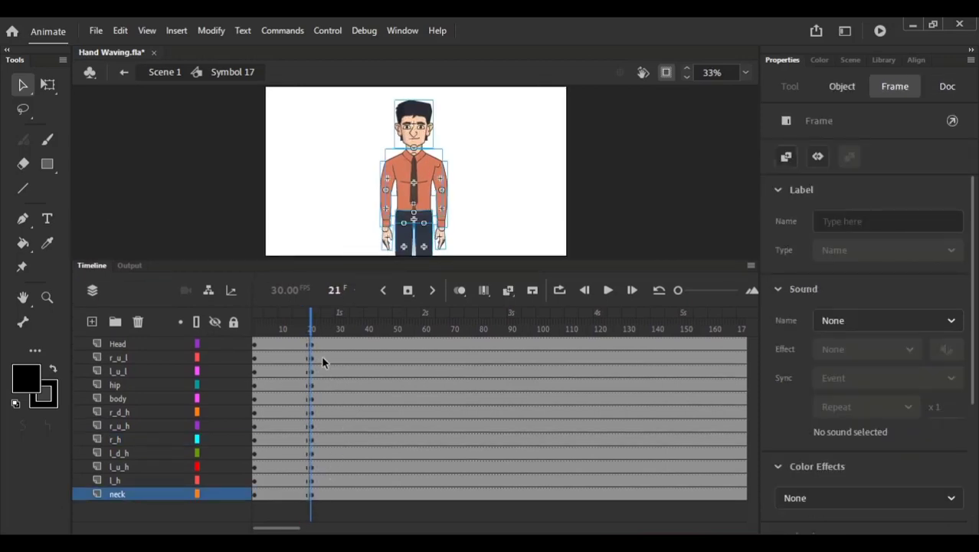
Step: Insert keyframes at frame 40 on all character layers
left_click(351, 314)
left_click_drag(398, 272, 395, 296)
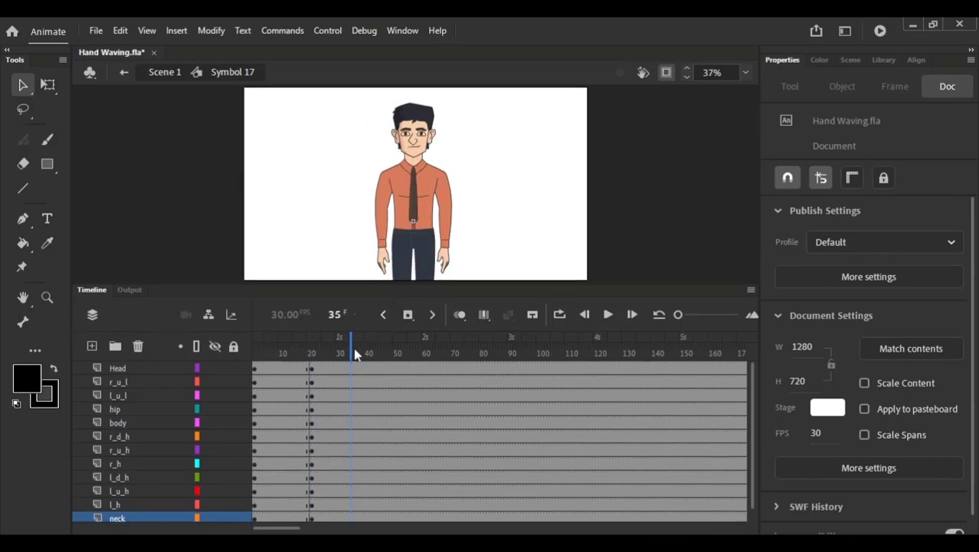
key("period")
key("period")
key("period")
key("period")
key("period")
key("comma")
key("comma")
key("period")
scroll(363, 370, "down", 1)
key("period")
left_click(363, 369)
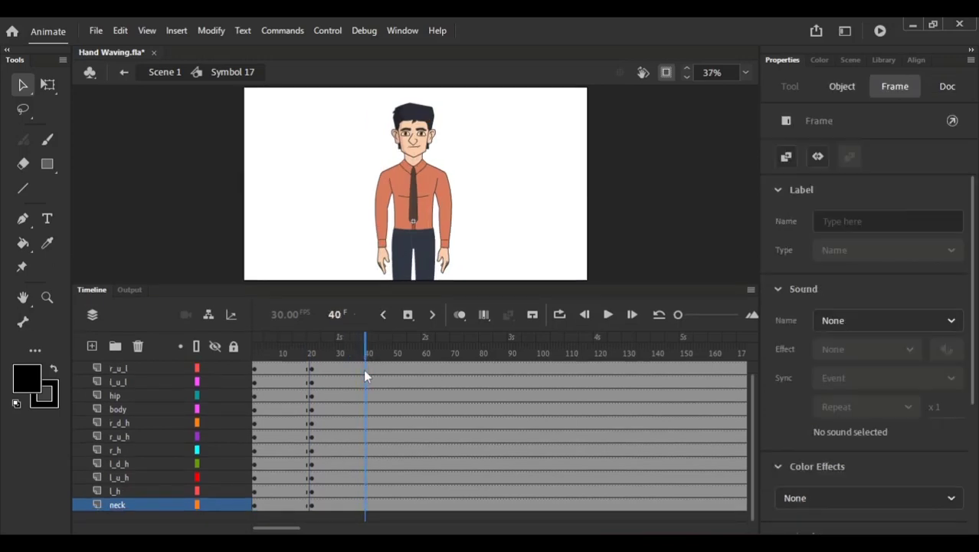
key("F6")
Step: At frame 40, rotate the whole arm on layers r_u_h, r_d_h and r_h outward from the body with Free Transform
left_click(491, 174)
left_click_drag(416, 154, 491, 328)
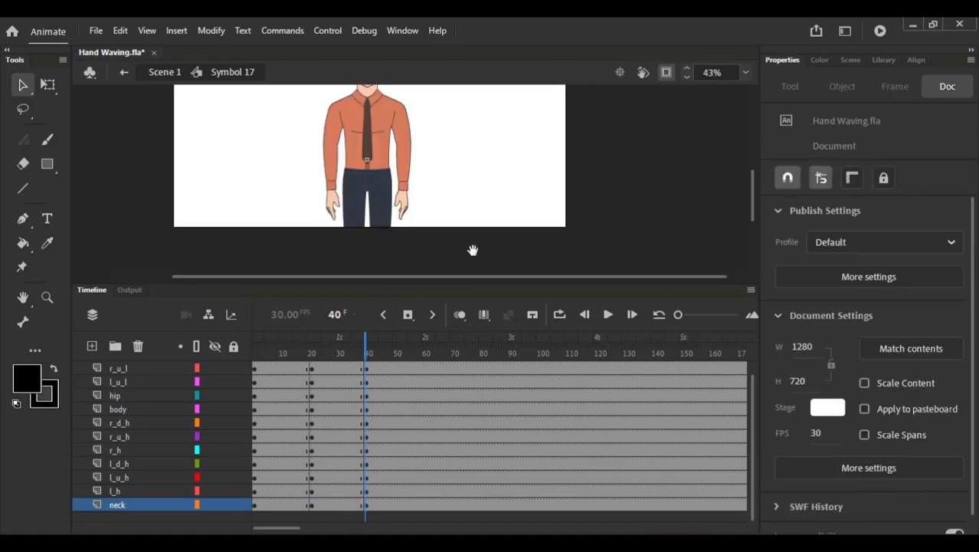
left_click_drag(459, 230, 395, 130)
scroll(395, 130, "up", 3)
left_click_drag(450, 220, 452, 251)
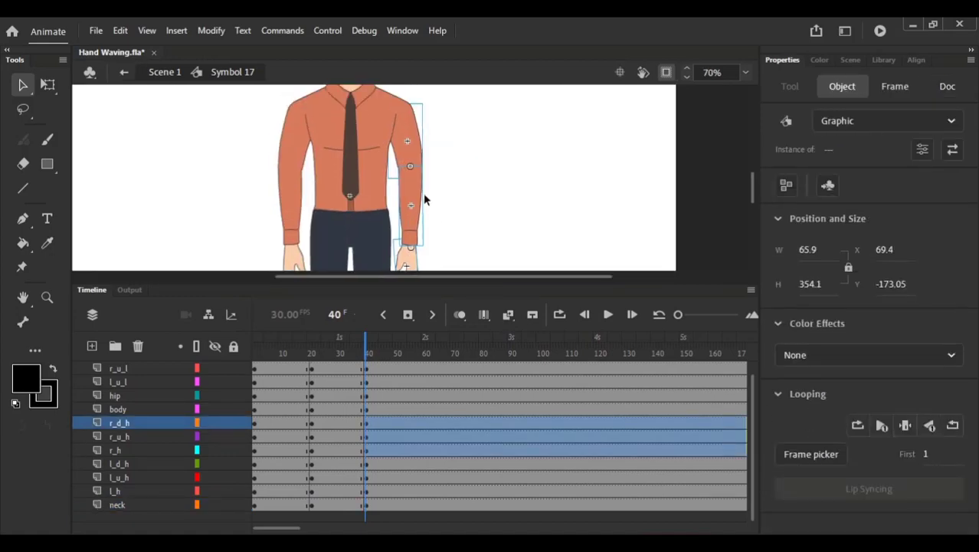
key("q")
left_click_drag(407, 192, 405, 174)
key("ctrl+z")
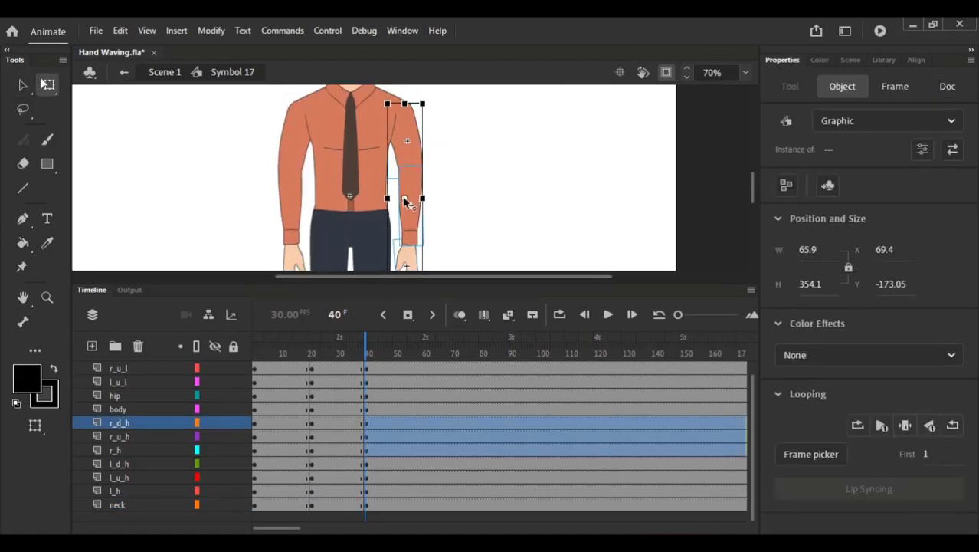
left_click_drag(393, 237, 542, 184)
left_click_drag(479, 151, 470, 238)
left_click_drag(563, 247, 566, 207)
left_click(442, 141)
key("Down")
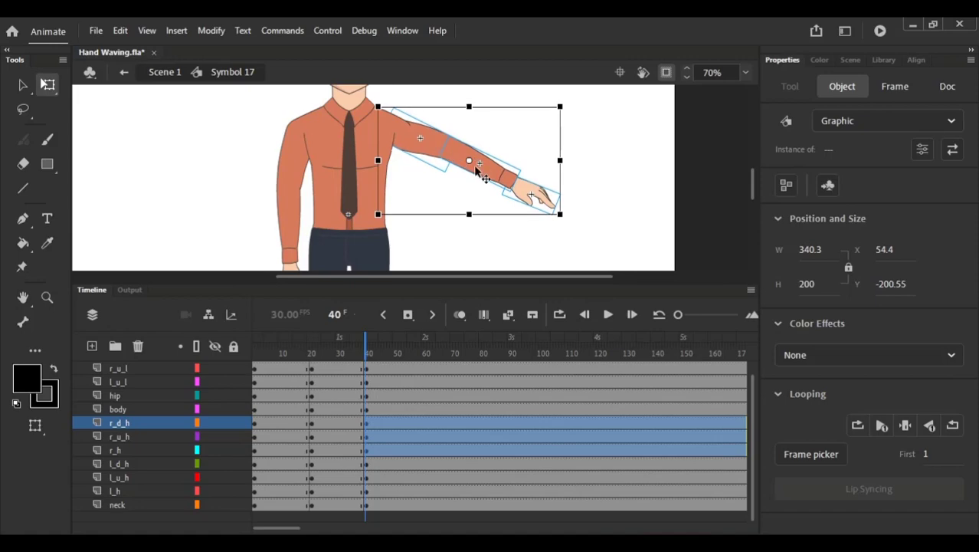
Step: Place the outstretched arm's pivot at the shoulder and nudge the arm slightly down and to the left
left_click_drag(469, 160, 389, 130)
left_click_drag(574, 123, 570, 105)
key("ctrl+z")
key("Down")
key("Left")
Step: Rotate the forearm and hand upward around the elbow into a waving pose, nudging them to meet the upper arm
left_click_drag(515, 168, 612, 223)
left_click_drag(501, 181, 457, 155)
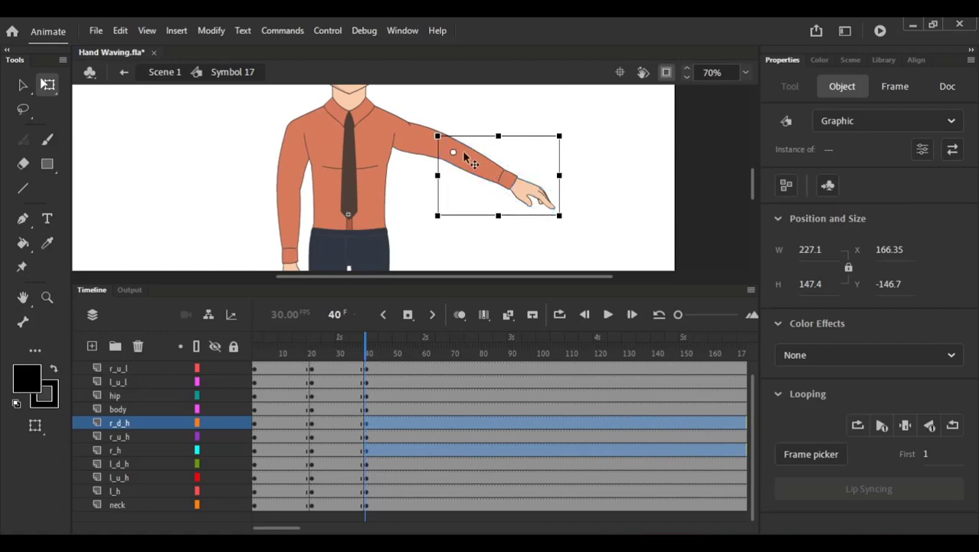
left_click_drag(573, 147, 485, 236)
key("Right")
key("Right")
key("Up")
key("Right")
Step: Rotate the raised forearm and hand slightly inward toward the head around the elbow
left_click(505, 125)
key("space")
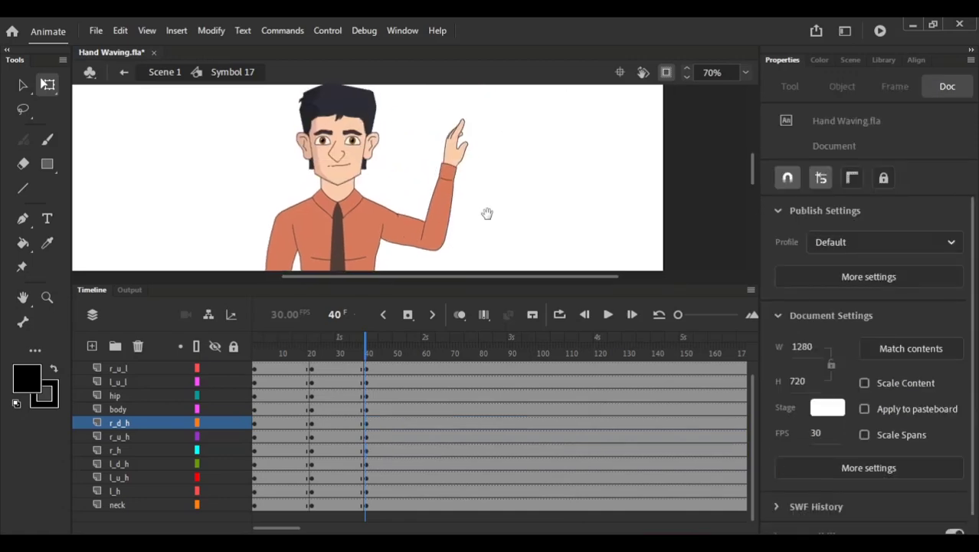
key("ctrl+space")
left_click_drag(416, 121, 493, 306)
key("space")
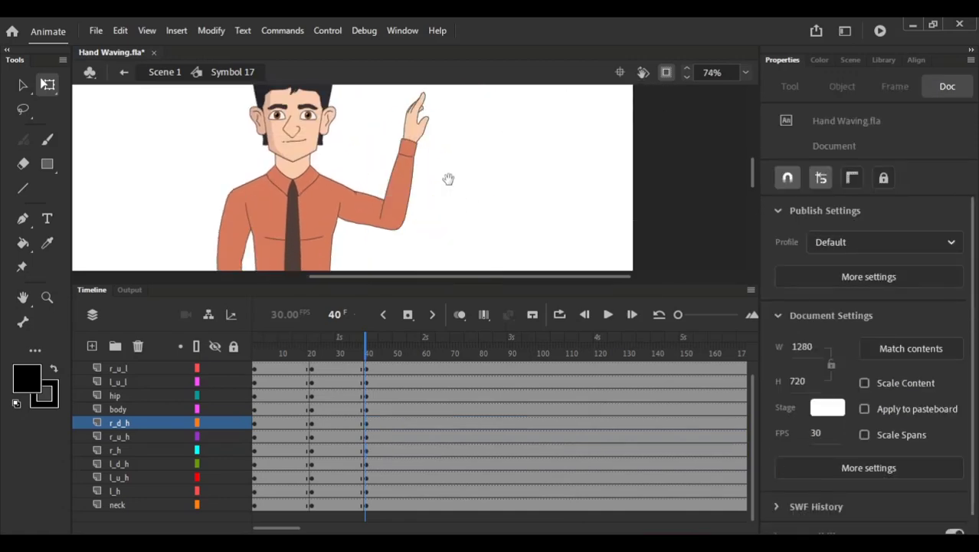
left_click_drag(432, 129, 445, 191)
key("ctrl+space")
left_click_drag(396, 150, 459, 295)
key("space")
left_click_drag(444, 197, 374, 119)
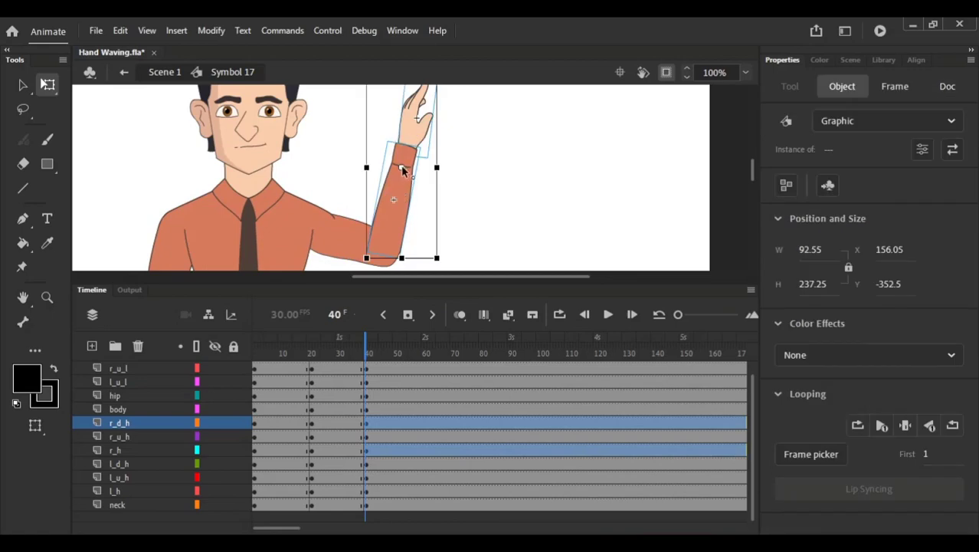
key("space")
left_click_drag(408, 167, 404, 198)
left_click_drag(445, 115, 421, 108)
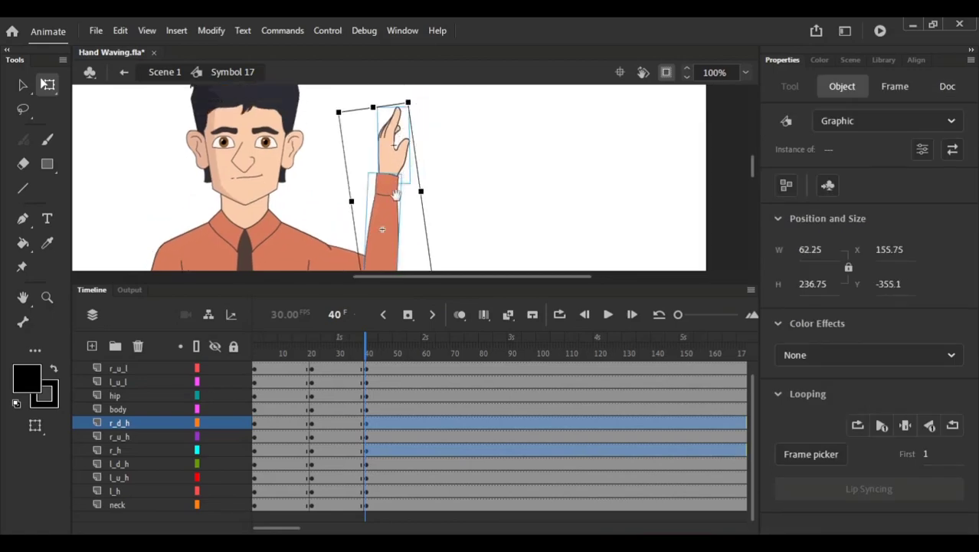
key("space")
left_click_drag(389, 246, 428, 206)
left_click(452, 142)
Step: Tilt the raised forearm and hand slightly back outward, and nudge them up and to the right
key("space")
left_click_drag(450, 191, 378, 233)
key("space")
left_click_drag(417, 101, 435, 120)
key("space")
mouse_move(416, 176)
left_mouse_down()
mouse_move(427, 135)
mouse_move(423, 185)
left_mouse_up()
key("Up")
key("Right")
Step: Open the raised hand's Symbol 12 for editing in place
left_click(453, 152)
key("space")
left_click(419, 162)
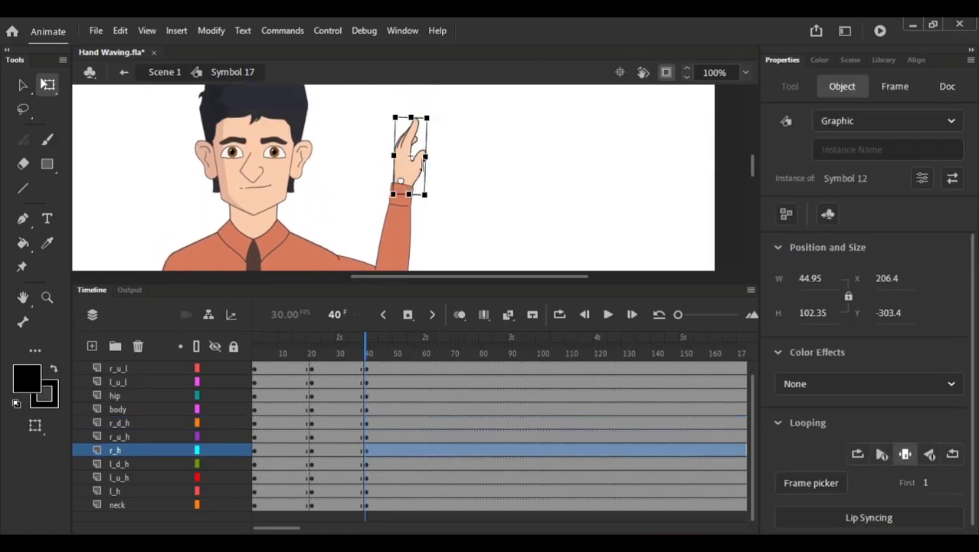
scroll(418, 157, "up", 3)
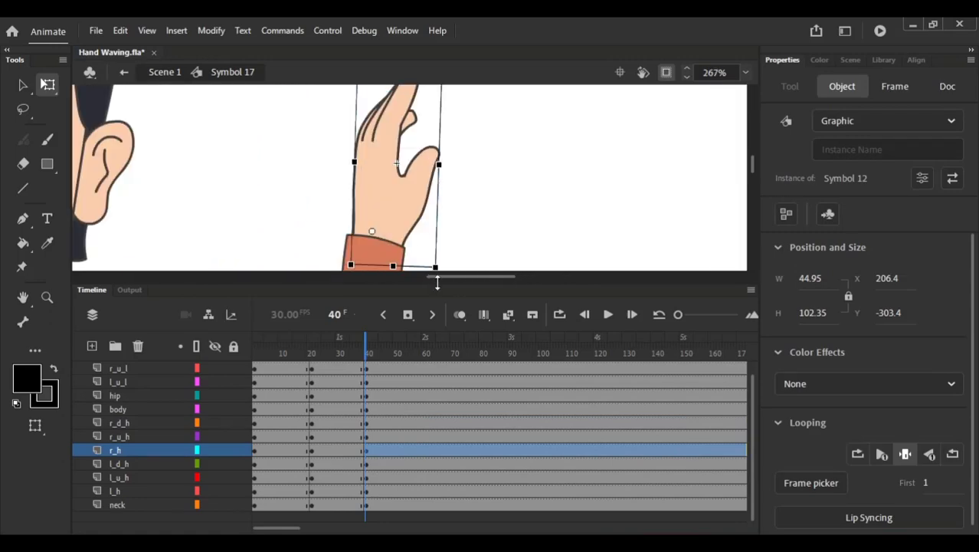
left_click_drag(441, 283, 440, 373)
double_click(413, 214)
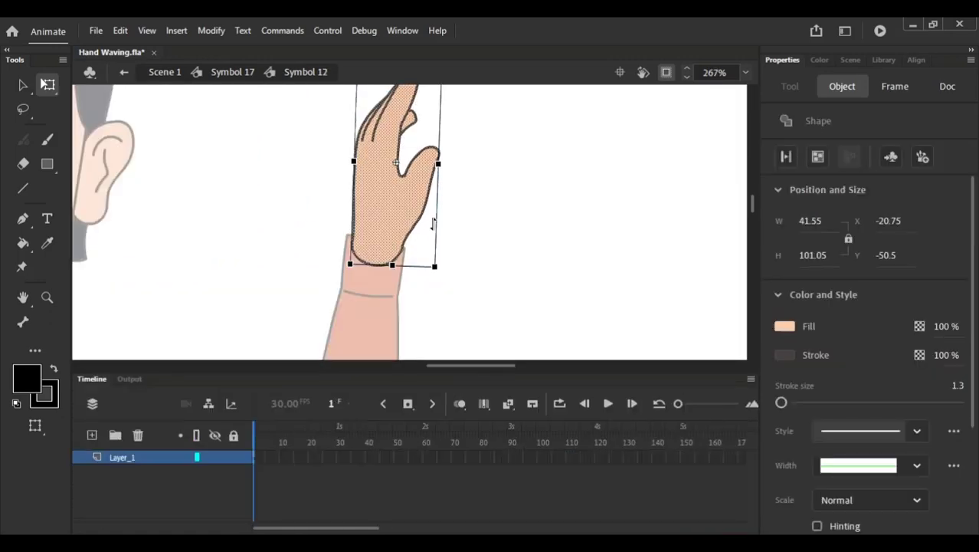
Step: Add a new layer to the hand symbol and place it beneath Layer_1
left_click(426, 346)
left_click_drag(677, 403, 692, 404)
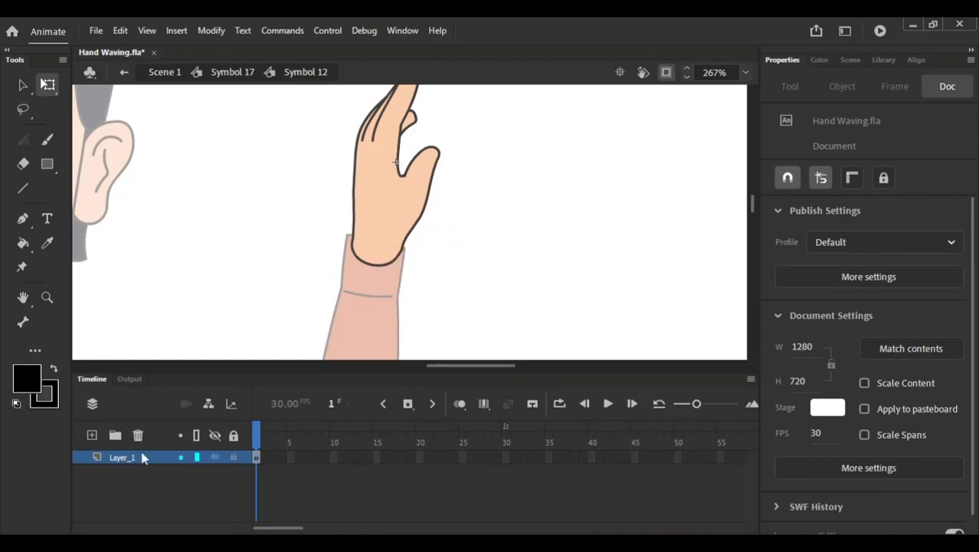
left_click(92, 435)
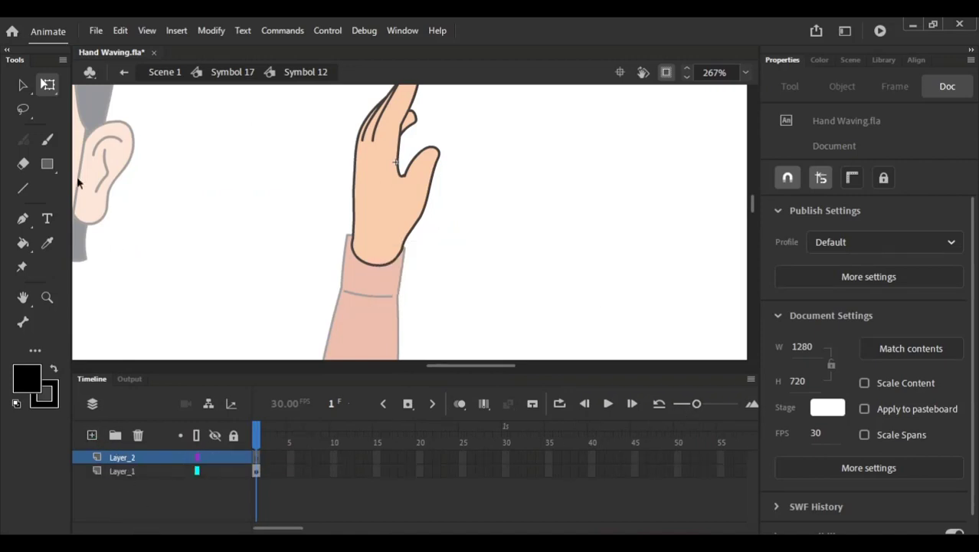
left_click(138, 434)
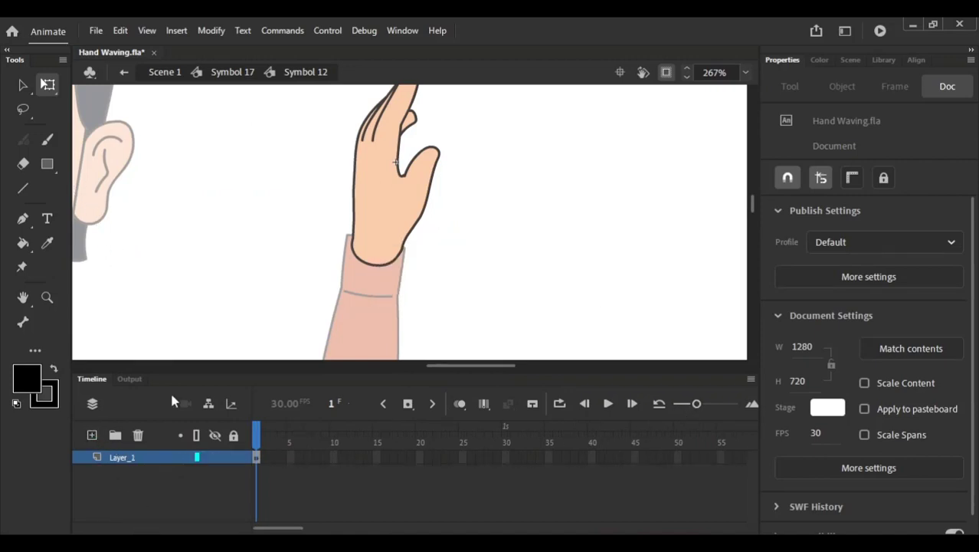
left_click(92, 435)
left_click_drag(125, 460, 125, 469)
left_click(171, 200)
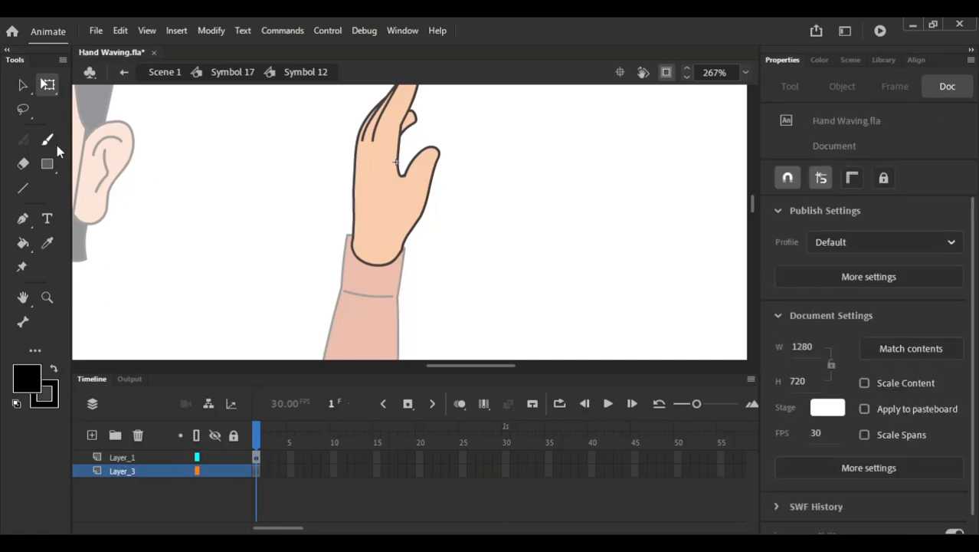
Step: Roughly sketch the wrist side and outstretched thumb of an open hand beside the existing hand with the size 3 Classic Brush
left_click(46, 138)
left_click_drag(601, 186, 553, 234)
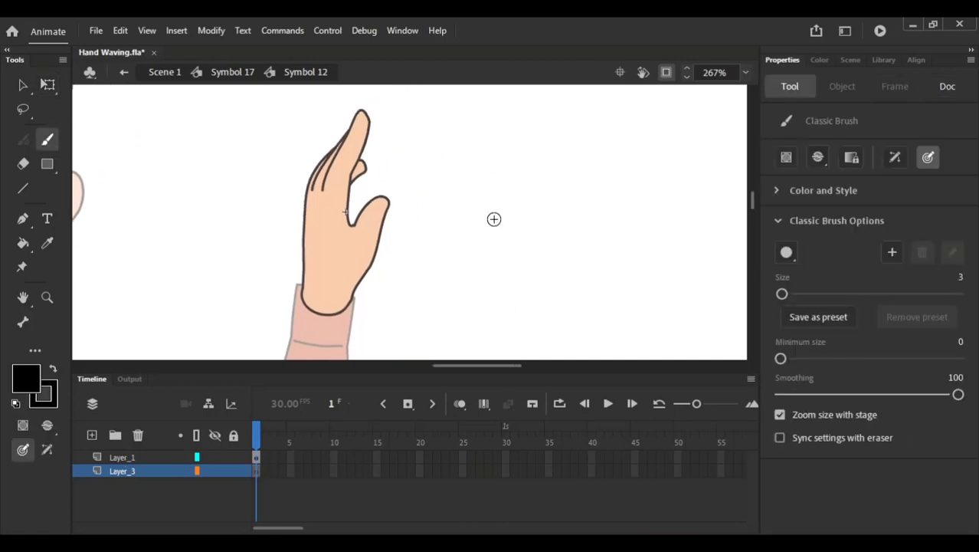
left_click_drag(486, 277, 486, 310)
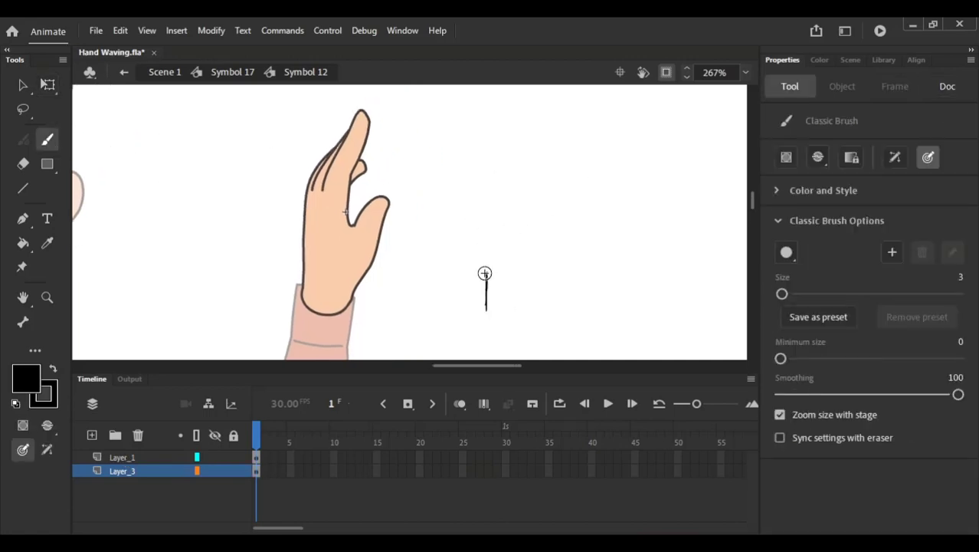
left_click_drag(484, 275, 485, 308)
left_click_drag(465, 253, 482, 274)
mouse_move(487, 285)
left_mouse_down()
mouse_move(456, 231)
mouse_move(469, 217)
left_mouse_up()
key("ctrl+z")
key("ctrl+z")
mouse_move(463, 249)
left_mouse_down()
mouse_move(444, 217)
mouse_move(486, 239)
mouse_move(443, 220)
mouse_move(463, 205)
mouse_move(476, 226)
mouse_move(438, 212)
mouse_move(482, 235)
mouse_move(460, 245)
mouse_move(440, 217)
mouse_move(482, 240)
left_mouse_up()
key("ctrl+z")
key("ctrl+z")
key("ctrl+z")
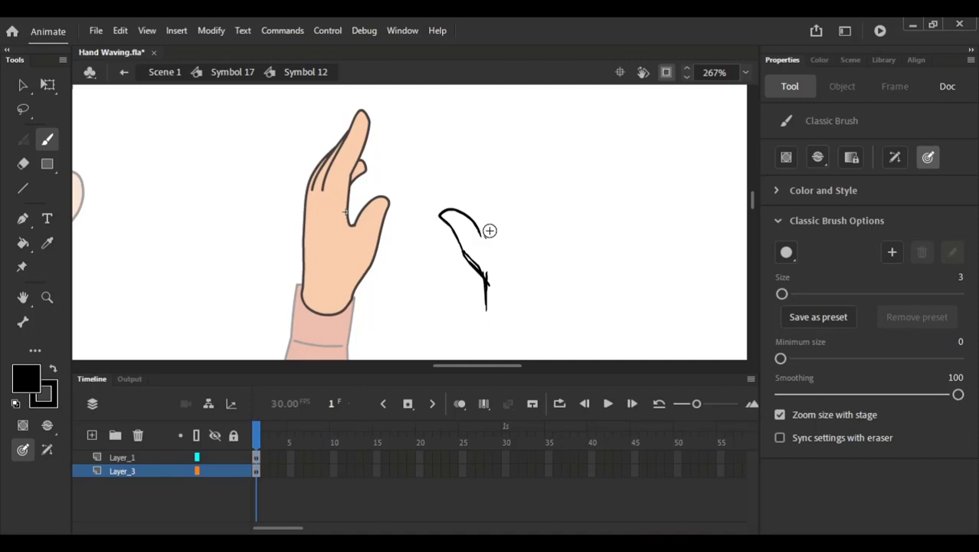
Step: Sketch the four upright fingers of the open hand, continuing from the thumb
mouse_move(488, 229)
left_mouse_down()
mouse_move(486, 148)
mouse_move(502, 173)
mouse_move(500, 163)
mouse_move(503, 203)
mouse_move(514, 135)
mouse_move(523, 193)
mouse_move(522, 152)
mouse_move(507, 203)
mouse_move(510, 159)
mouse_move(522, 163)
mouse_move(526, 209)
mouse_move(526, 158)
mouse_move(541, 167)
mouse_move(537, 153)
mouse_move(544, 205)
mouse_move(556, 164)
mouse_move(551, 216)
mouse_move(554, 170)
mouse_move(560, 207)
left_mouse_up()
key("ctrl+z")
mouse_move(556, 174)
left_mouse_down()
mouse_move(559, 208)
mouse_move(555, 181)
mouse_move(547, 198)
mouse_move(559, 192)
mouse_move(556, 234)
left_mouse_up()
key("ctrl+z")
key("ctrl+z")
key("ctrl+z")
mouse_move(563, 193)
left_mouse_down()
mouse_move(566, 222)
mouse_move(566, 198)
mouse_move(558, 247)
left_mouse_up()
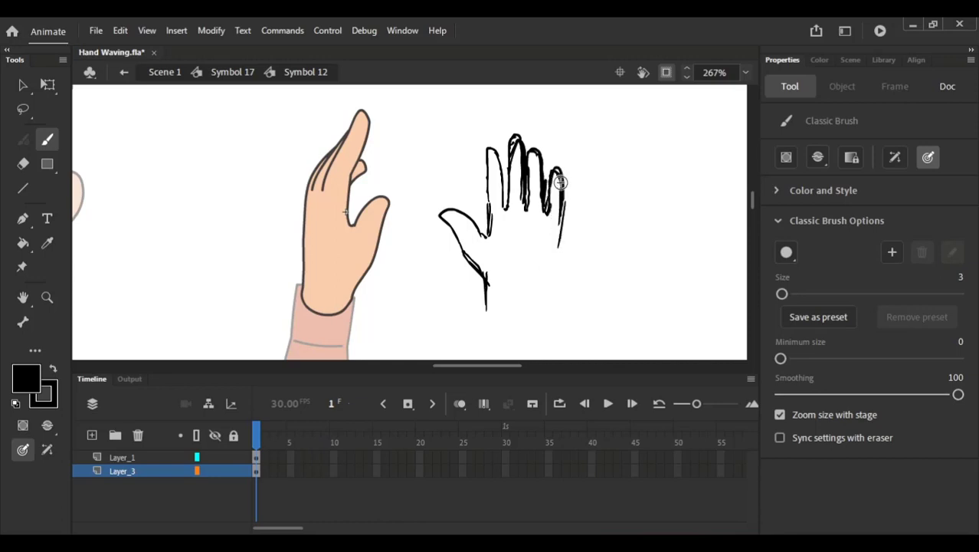
Step: Sketch the palm's outer edge down to the wrist, plus the thumb crease and the crease below the fingers
left_click_drag(561, 206, 547, 310)
left_click_drag(494, 238, 517, 269)
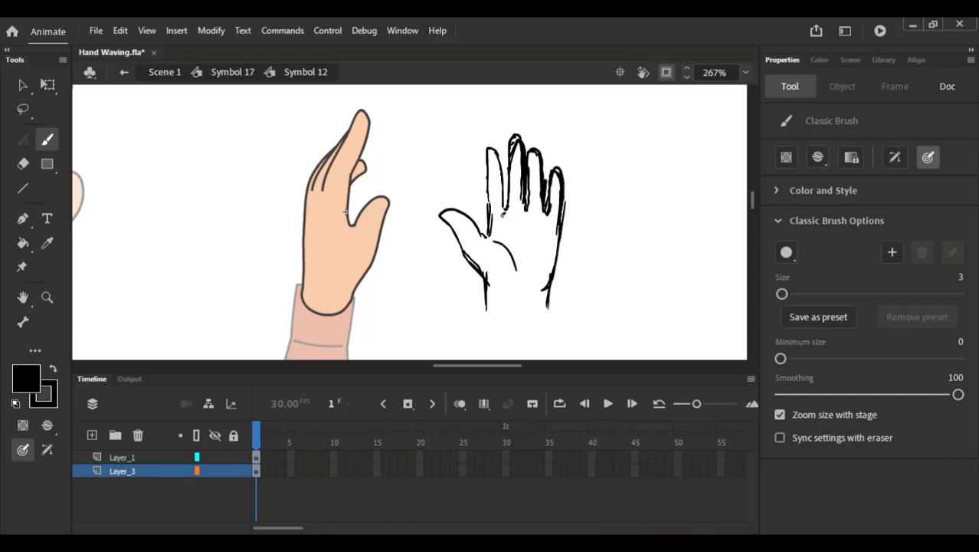
mouse_move(529, 173)
left_mouse_down()
mouse_move(526, 213)
mouse_move(502, 218)
mouse_move(543, 218)
left_mouse_up()
key("ctrl+2")
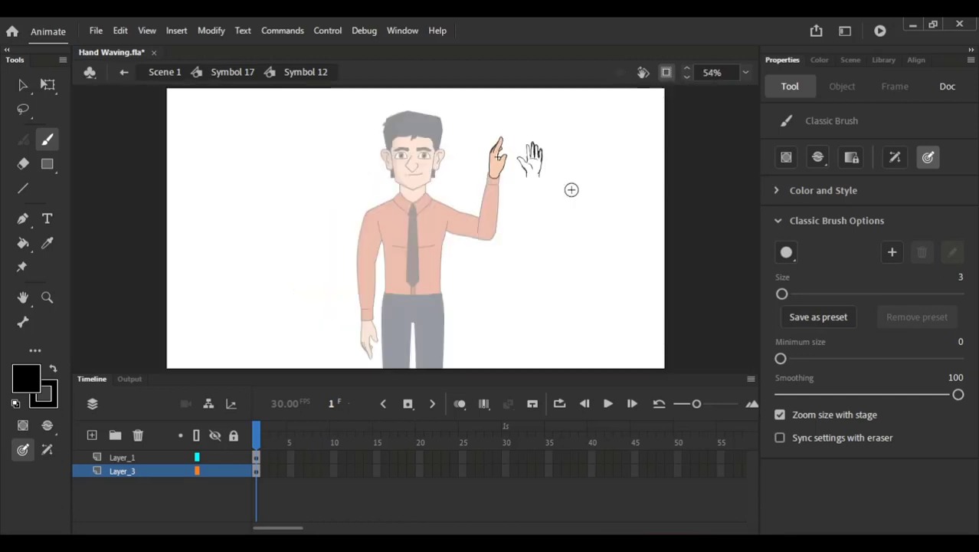
left_click_drag(510, 118, 560, 198)
left_click_drag(387, 171, 361, 144)
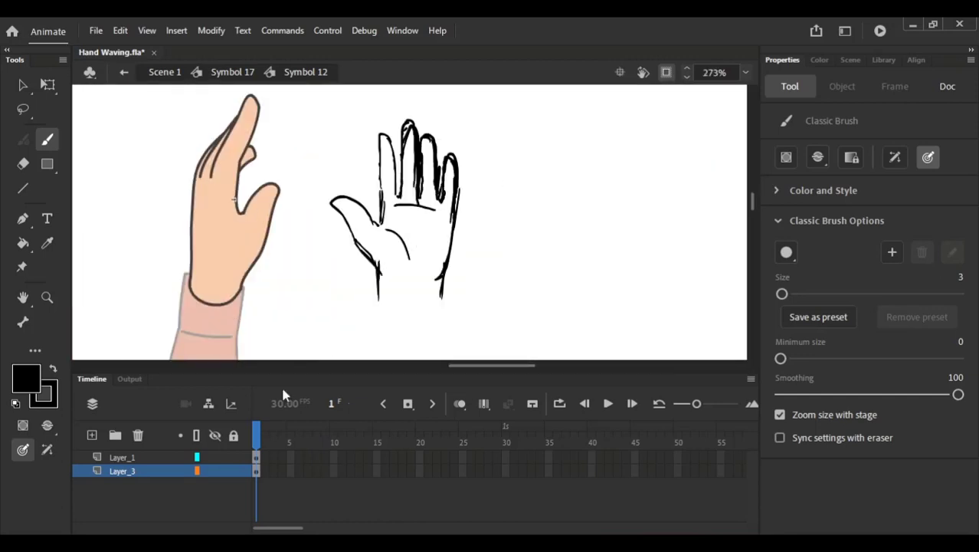
Step: Set the sketch layer's visibility to Opacity so it is semi-transparent, and lock the layer
right_click(126, 472)
left_click(192, 458)
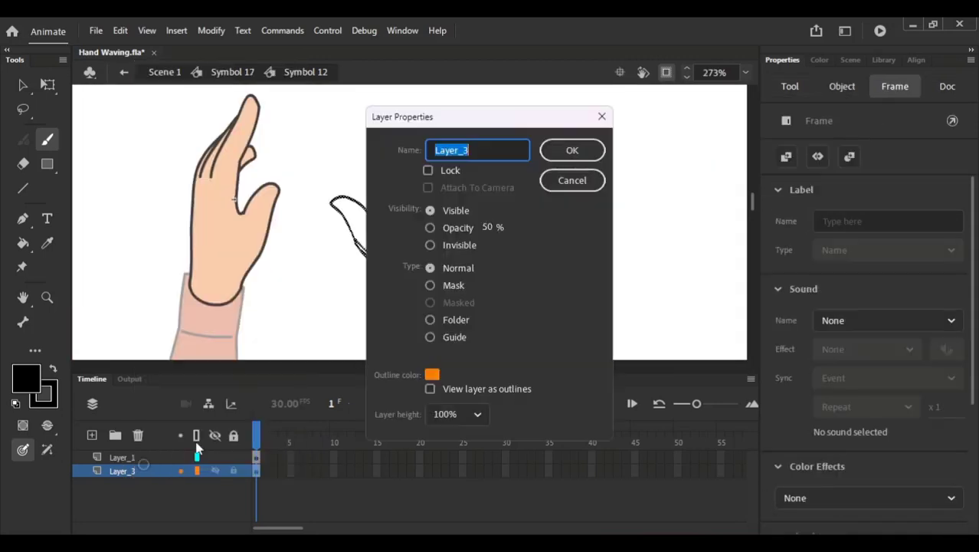
left_click(467, 227)
left_click_drag(487, 228, 473, 228)
left_click(572, 150)
left_click(234, 470)
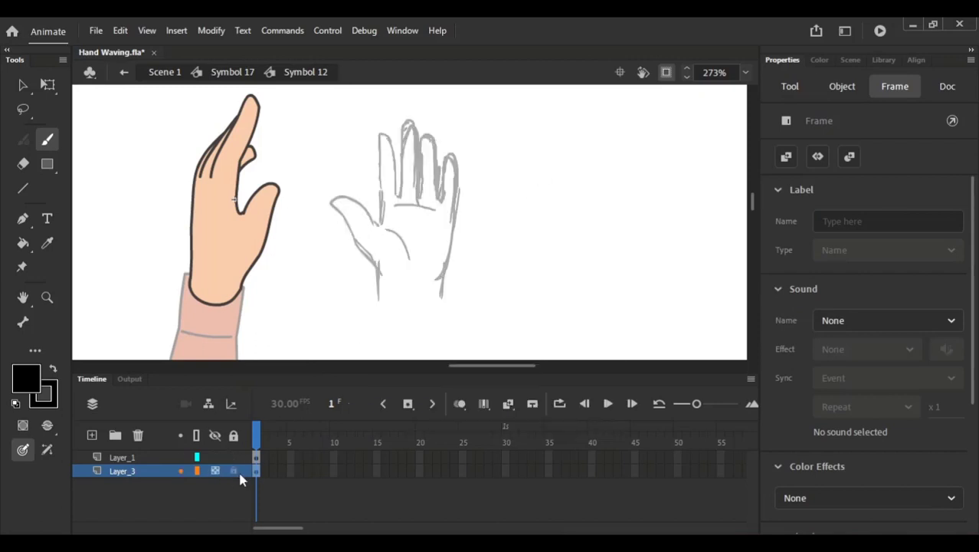
Step: Extend the sketch layer to frame 2 and create a blank keyframe at frame 2 of Layer_1
left_click(256, 457)
left_click_drag(703, 409, 722, 409)
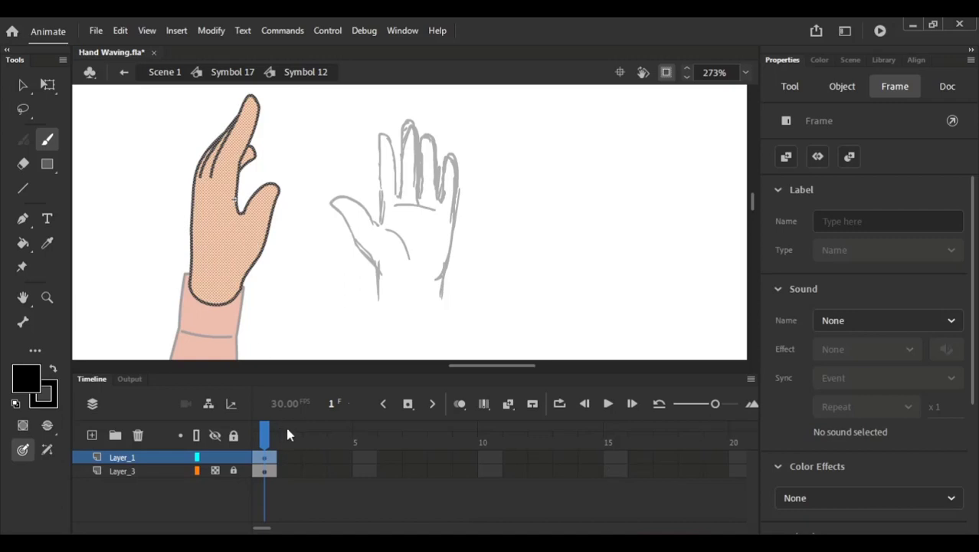
key("F5")
left_click(289, 460)
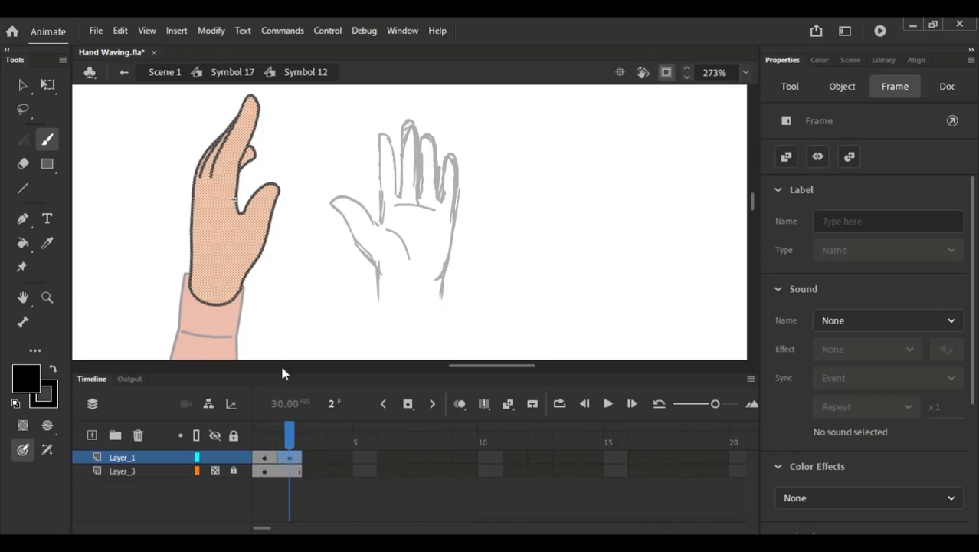
left_click(280, 434)
left_click(291, 448)
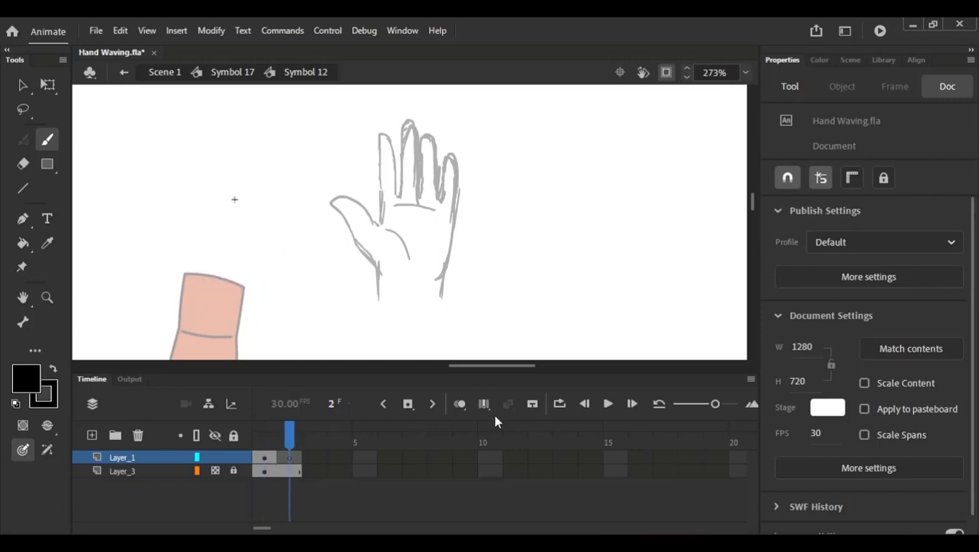
Step: Sample the outline stroke of the original hand on frame 1 and return to the blank frame 2
left_click(460, 403)
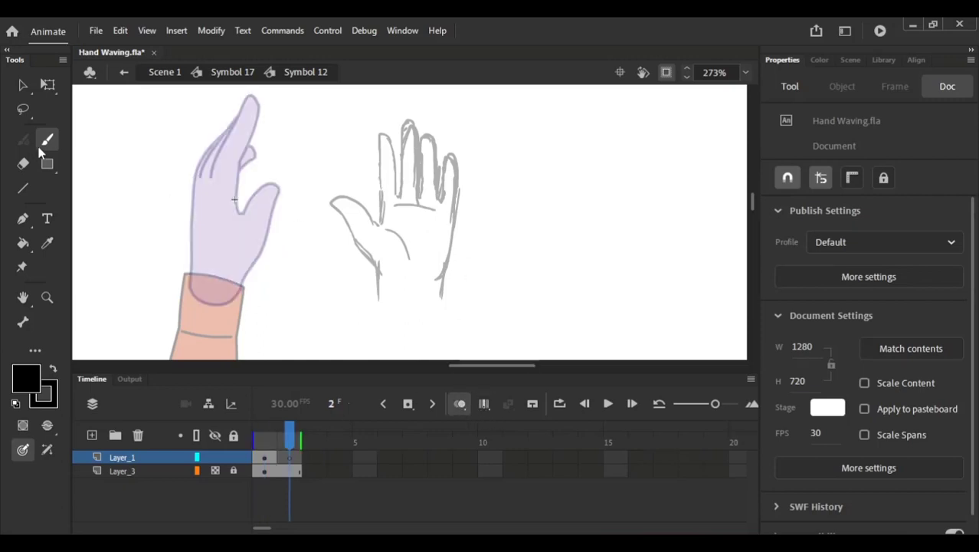
left_click(458, 404)
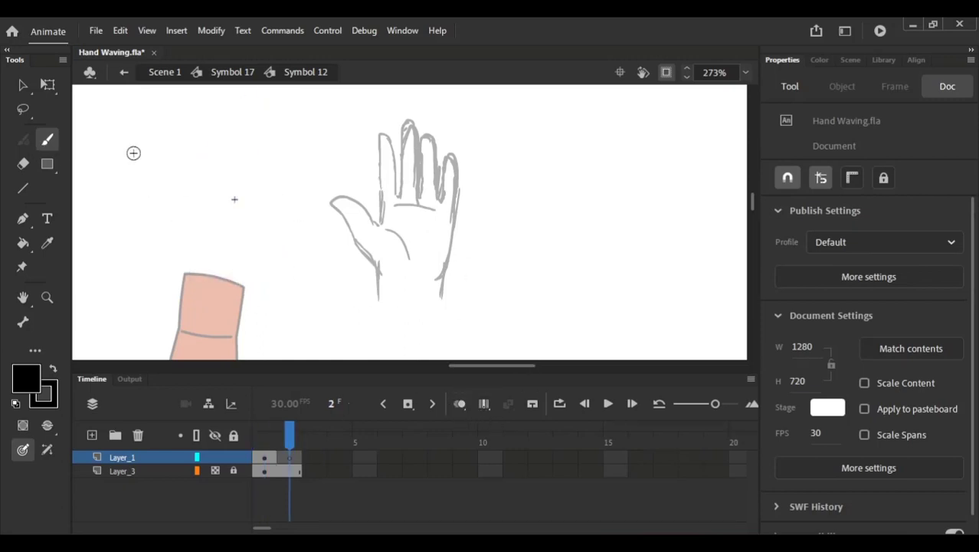
left_click(23, 85)
key("comma")
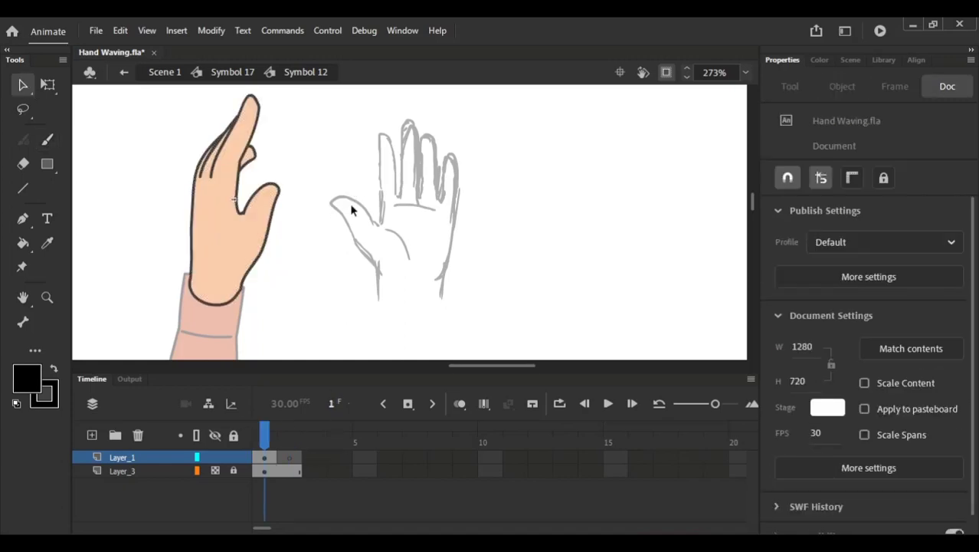
key("i")
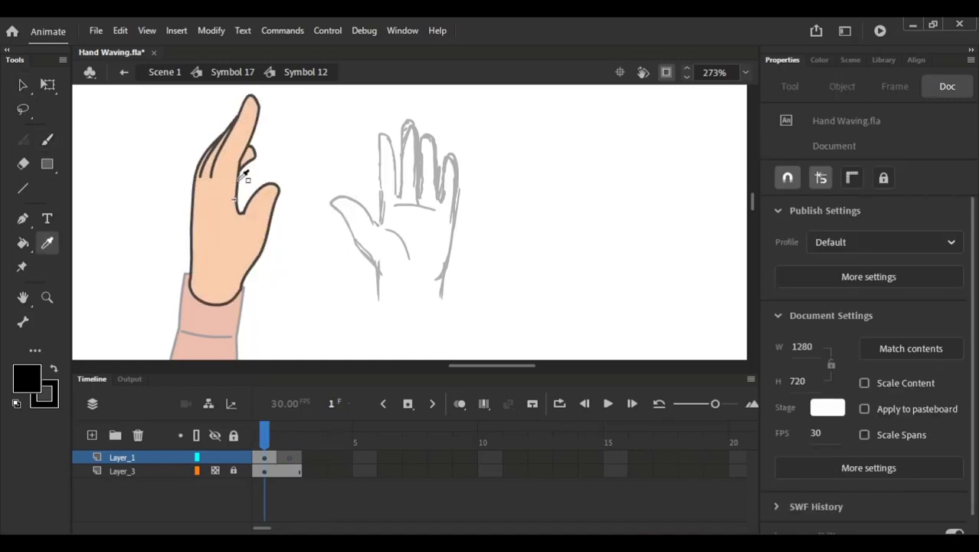
left_click(246, 175)
left_click(288, 435)
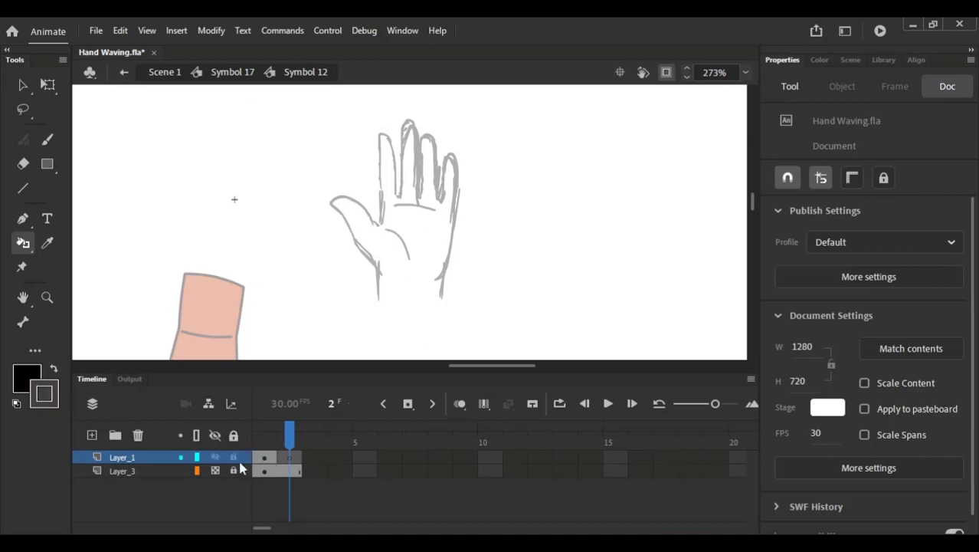
Step: Trace the wrist side and thumb of the sketch with the Paint Brush at stroke size 1.3, redoing uneven strokes
key("b")
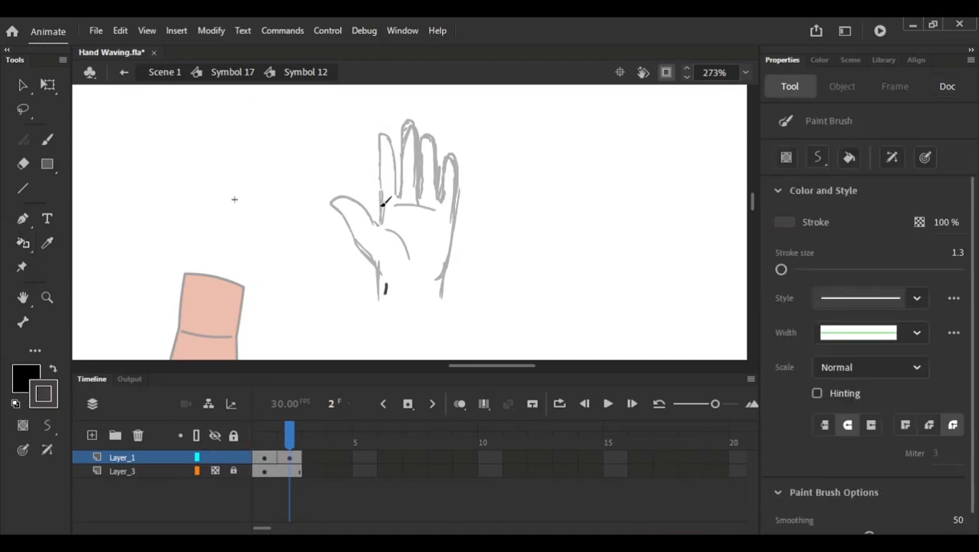
key("ctrl+z")
mouse_move(376, 302)
left_mouse_down()
mouse_move(377, 265)
mouse_move(341, 201)
mouse_move(350, 186)
left_mouse_up()
key("ctrl+z")
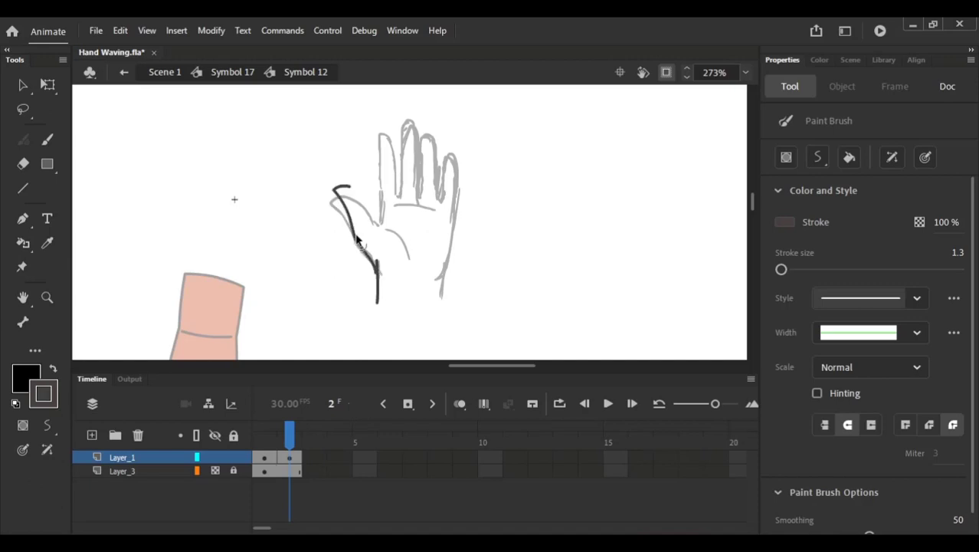
key("ctrl+z")
mouse_move(355, 243)
left_mouse_down()
mouse_move(378, 265)
mouse_move(338, 217)
left_mouse_up()
key("ctrl+z")
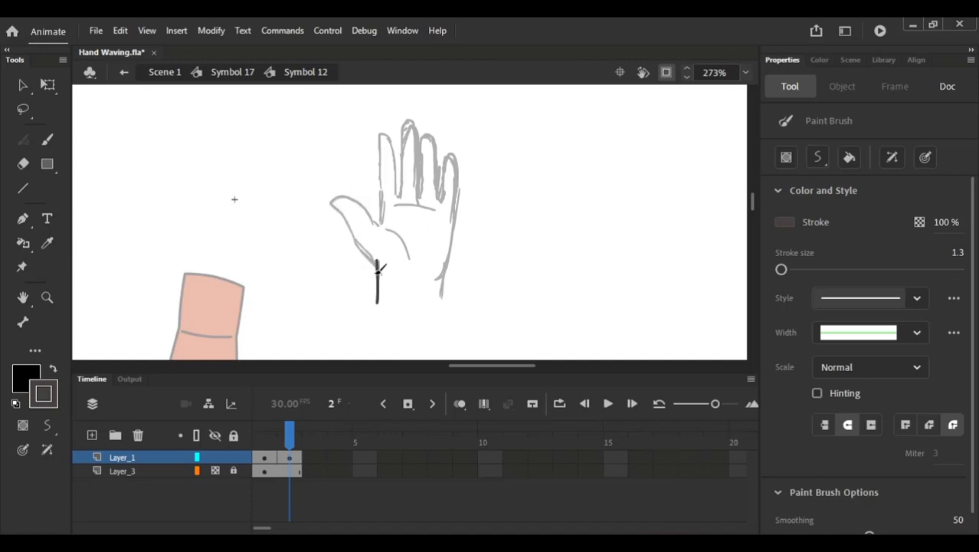
key("ctrl+z")
mouse_move(365, 249)
left_mouse_down()
mouse_move(333, 198)
mouse_move(356, 198)
mouse_move(376, 226)
left_mouse_up()
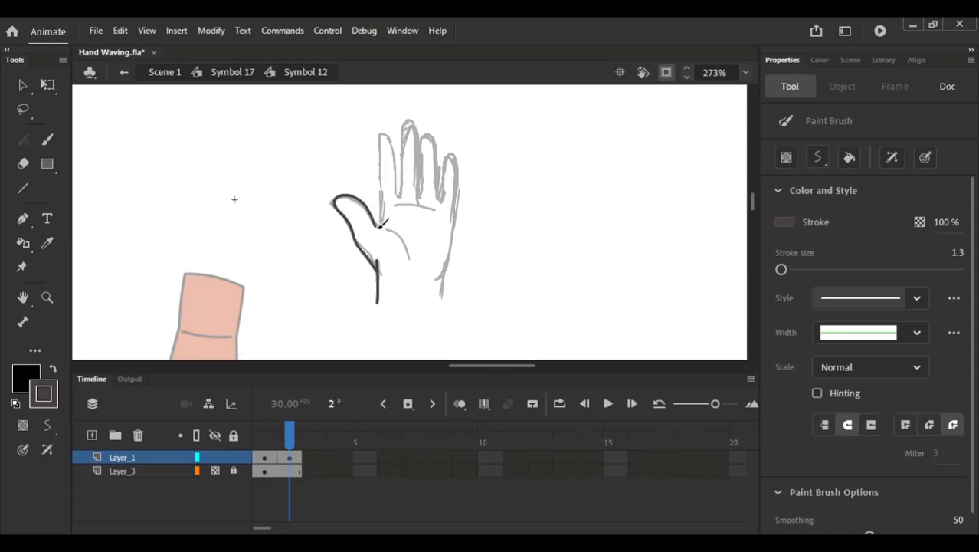
Step: Trace the four fingers and the palm's outer edge over the sketch with the Paint Brush
key("v")
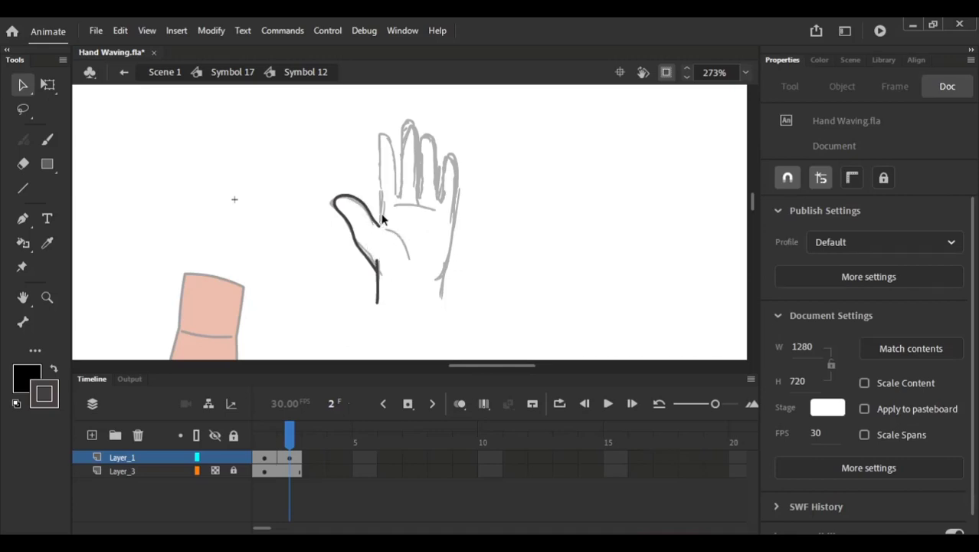
key("t")
key("r")
key("t")
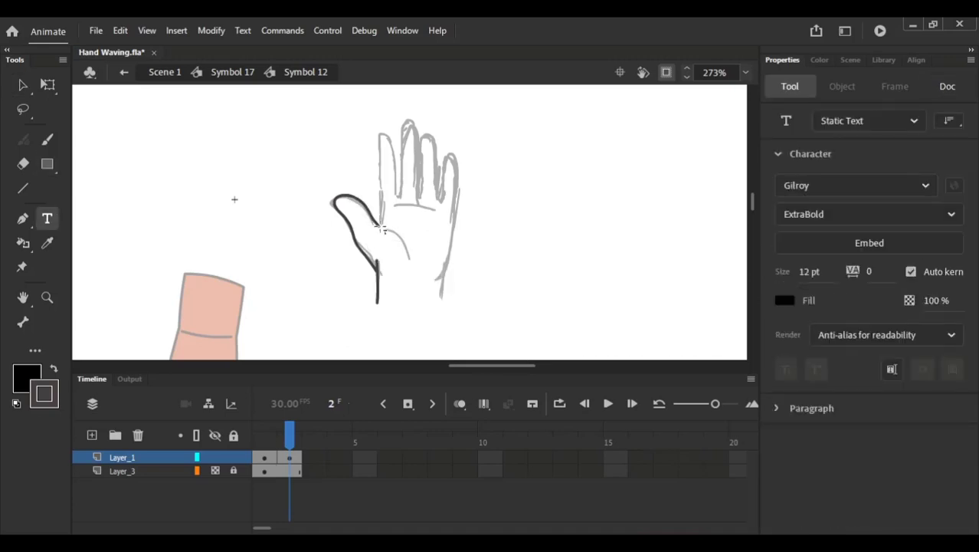
key("y")
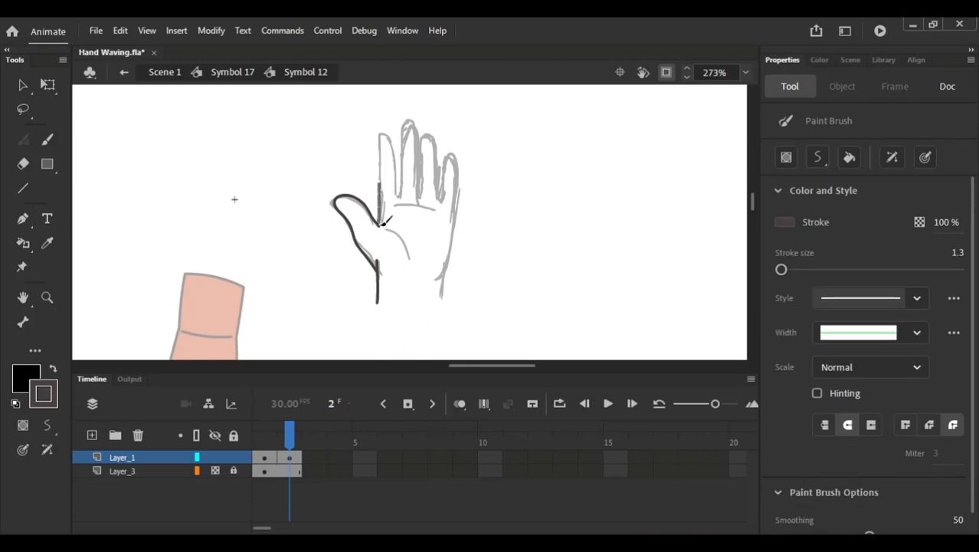
key("ctrl+z")
left_click_drag(381, 224, 383, 181)
key("ctrl+z")
mouse_move(384, 222)
left_mouse_down()
mouse_move(382, 144)
mouse_move(395, 158)
mouse_move(395, 196)
mouse_move(380, 156)
mouse_move(397, 167)
mouse_move(395, 201)
mouse_move(380, 143)
mouse_move(404, 203)
mouse_move(405, 123)
mouse_move(420, 198)
mouse_move(440, 146)
mouse_move(457, 188)
mouse_move(439, 190)
mouse_move(446, 162)
mouse_move(453, 213)
mouse_move(446, 158)
mouse_move(456, 204)
mouse_move(443, 285)
left_mouse_up()
key("ctrl+z")
key("ctrl+z")
key("ctrl+z")
Step: Close the hand outline with a rounded wrist base joining the palm's outer edge to the thumb side
key("v")
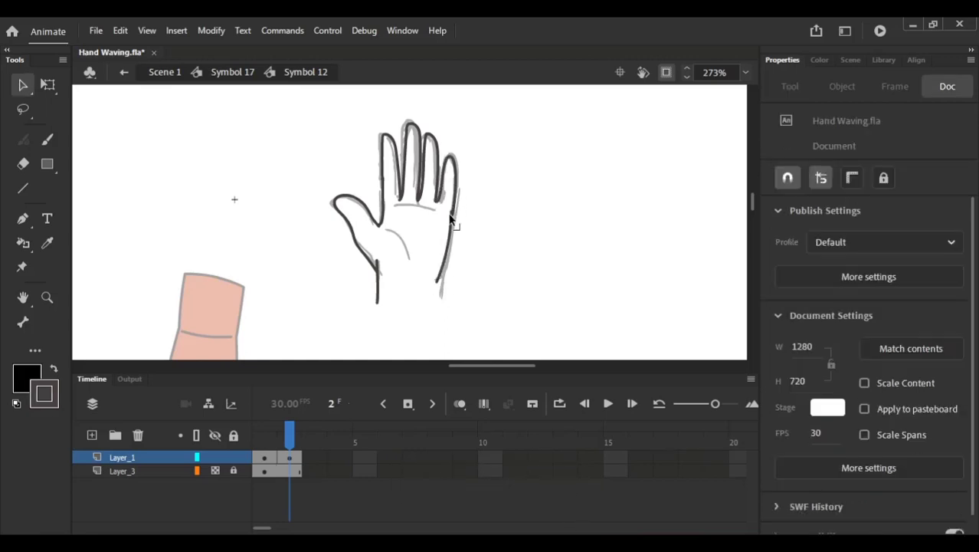
key("y")
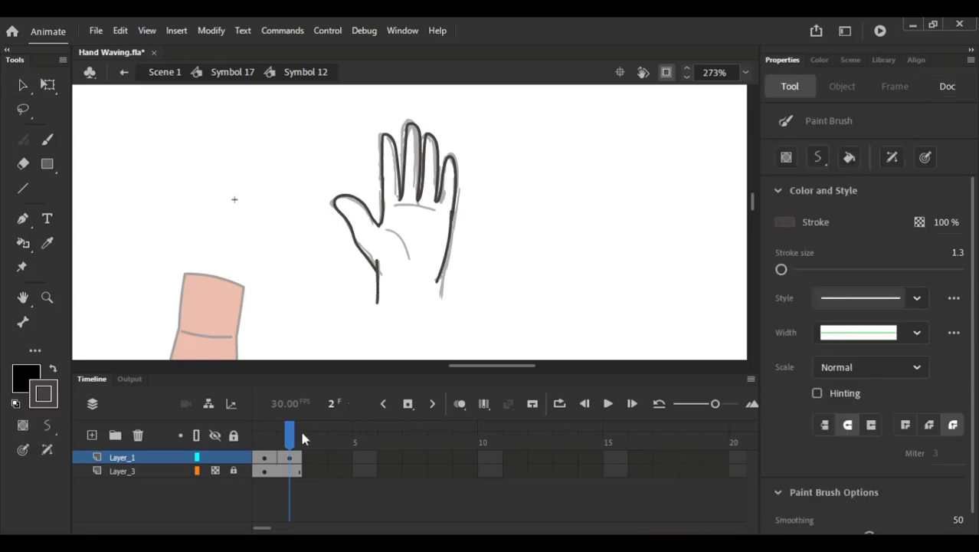
mouse_move(302, 437)
left_mouse_down()
mouse_move(264, 438)
mouse_move(289, 444)
left_mouse_up()
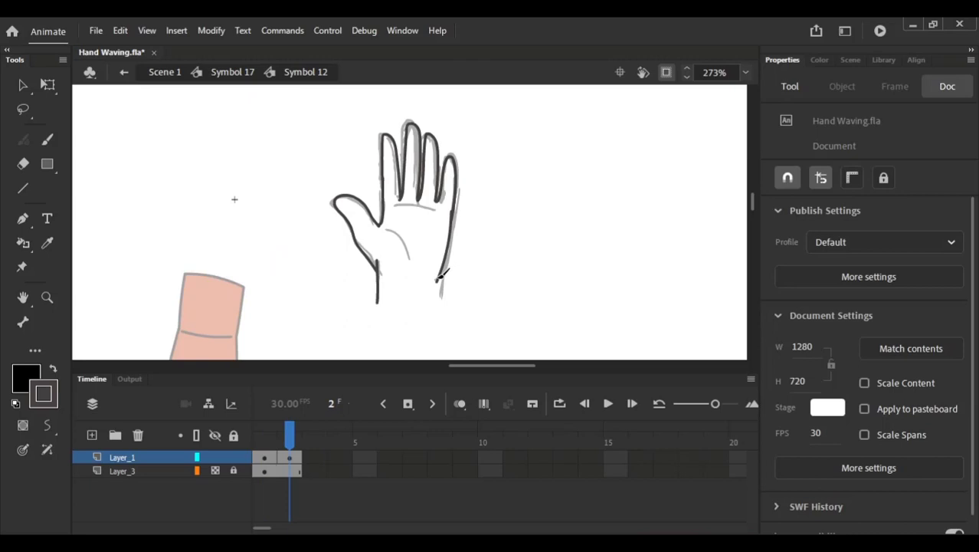
key("ctrl+z")
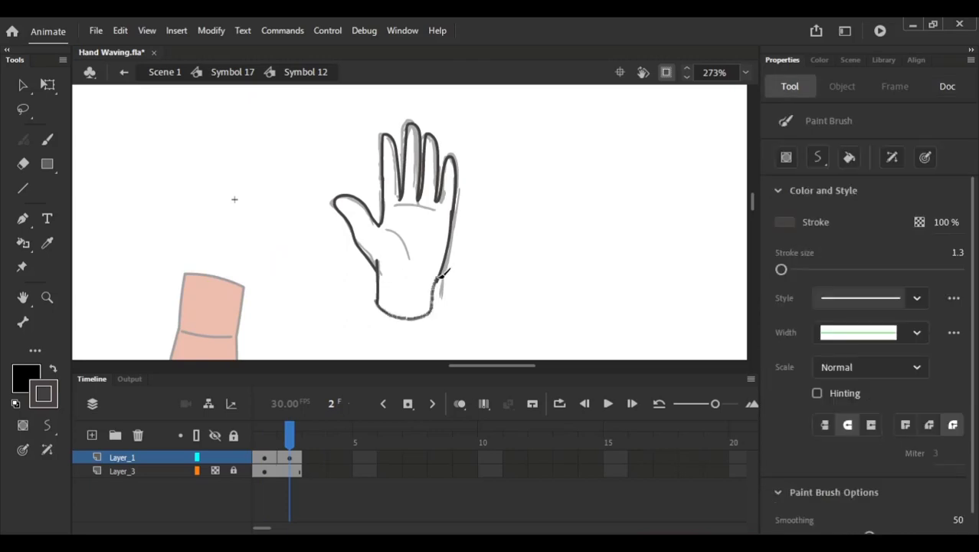
left_click_drag(443, 273, 444, 269)
key("v")
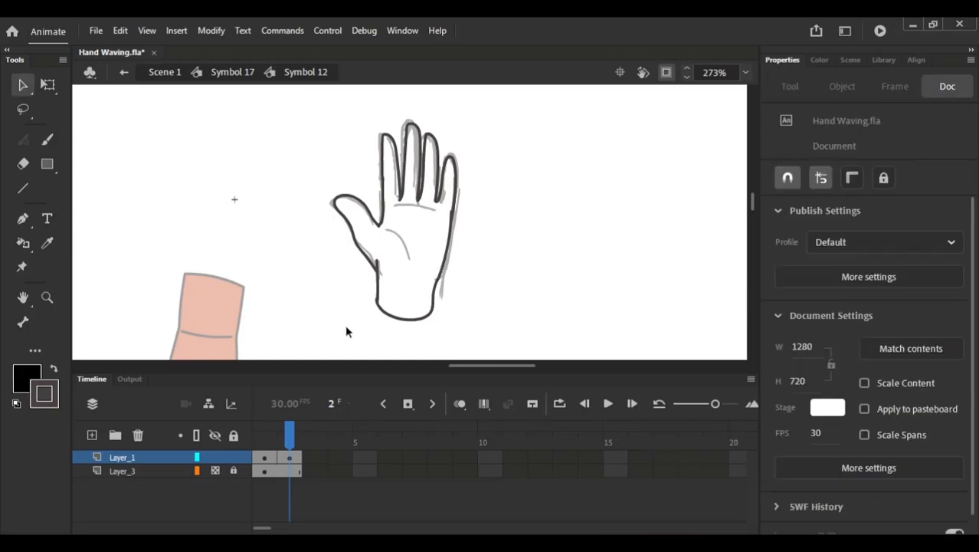
Step: Draw the curved thumb crease inside the palm, redoing the stroke until it starts just inside the thumb joint
key("y")
left_click_drag(380, 226, 399, 267)
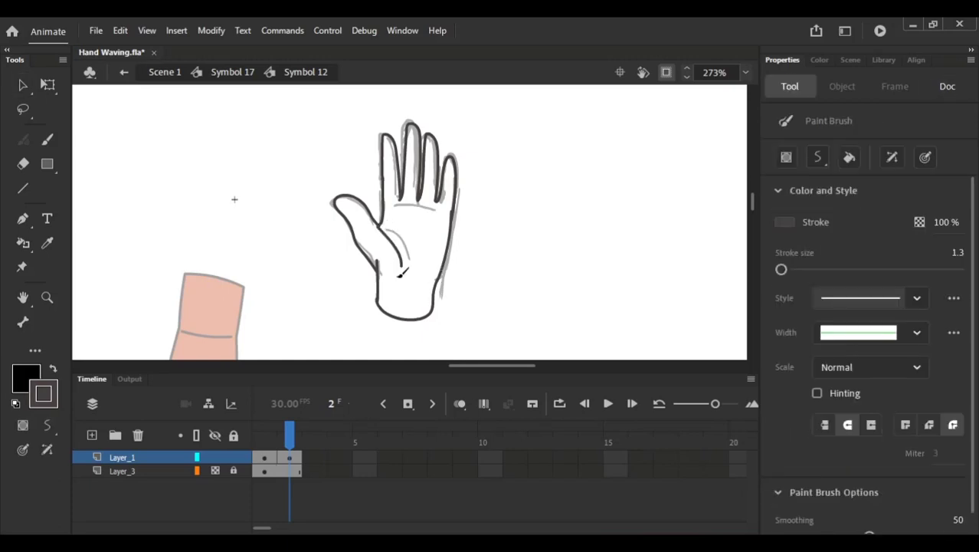
key("ctrl+z")
left_click_drag(380, 225, 405, 261)
key("ctrl+z")
left_click_drag(380, 226, 405, 268)
key("ctrl+z")
key("ctrl+z")
mouse_move(382, 227)
left_mouse_down()
mouse_move(407, 267)
mouse_move(397, 237)
mouse_move(415, 264)
left_mouse_up()
key("ctrl+z")
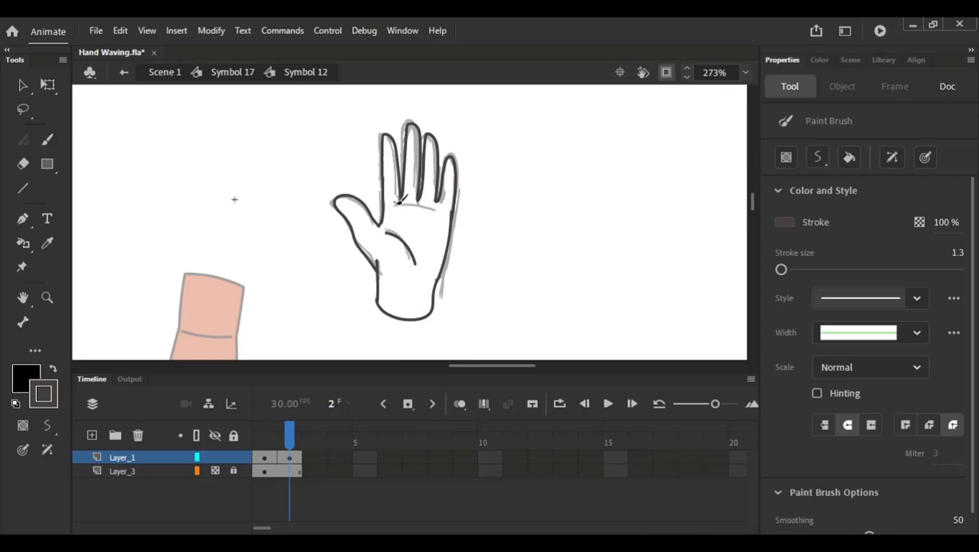
Step: Draw the crease line across the upper palm below the fingers, redoing the stroke until it follows the sketch
mouse_move(400, 199)
left_mouse_down()
mouse_move(428, 235)
mouse_move(441, 209)
mouse_move(414, 261)
mouse_move(440, 209)
mouse_move(398, 201)
mouse_move(443, 210)
left_mouse_up()
key("ctrl+z")
key("ctrl+z")
key("ctrl+z")
left_click_drag(383, 153, 465, 252, "ctrl")
key("ctrl+z")
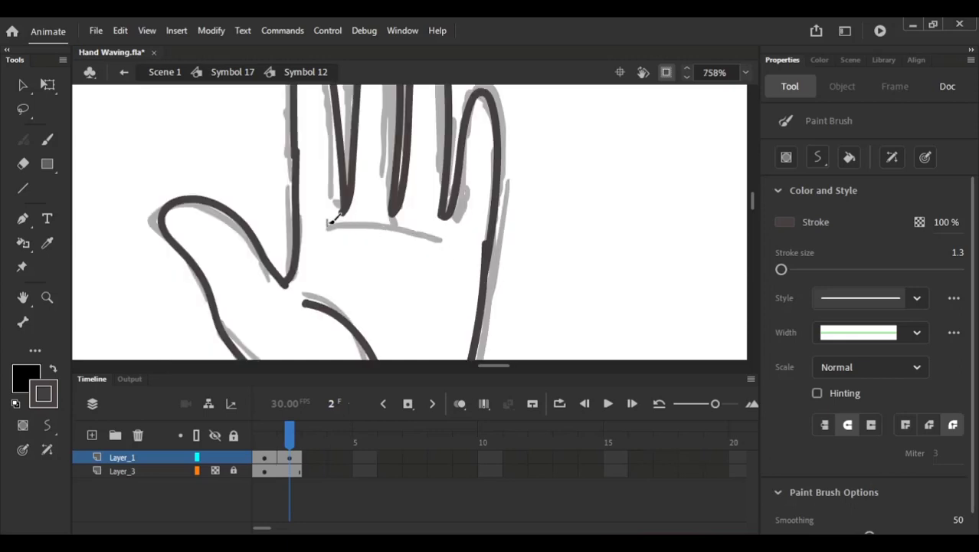
mouse_move(333, 218)
left_mouse_down()
mouse_move(398, 220)
mouse_move(449, 231)
left_mouse_up()
key("ctrl+z")
key("ctrl+y")
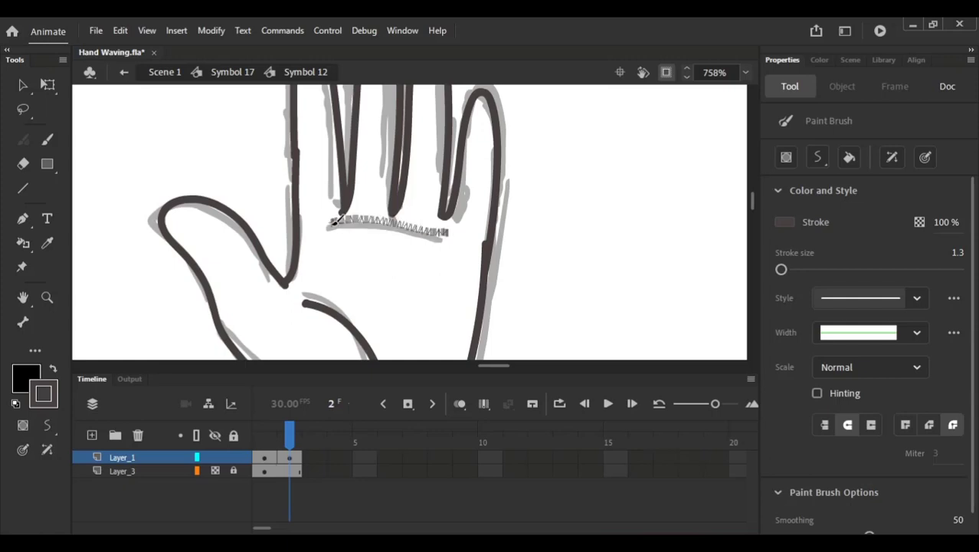
left_click_drag(334, 222, 452, 234)
key("ctrl+z")
mouse_move(331, 223)
left_mouse_down()
mouse_move(466, 231)
mouse_move(377, 229)
mouse_move(456, 240)
left_mouse_up()
key("ctrl+z")
Step: Delete the stray stroke end at the base of the gap between the first two fingers
key("v")
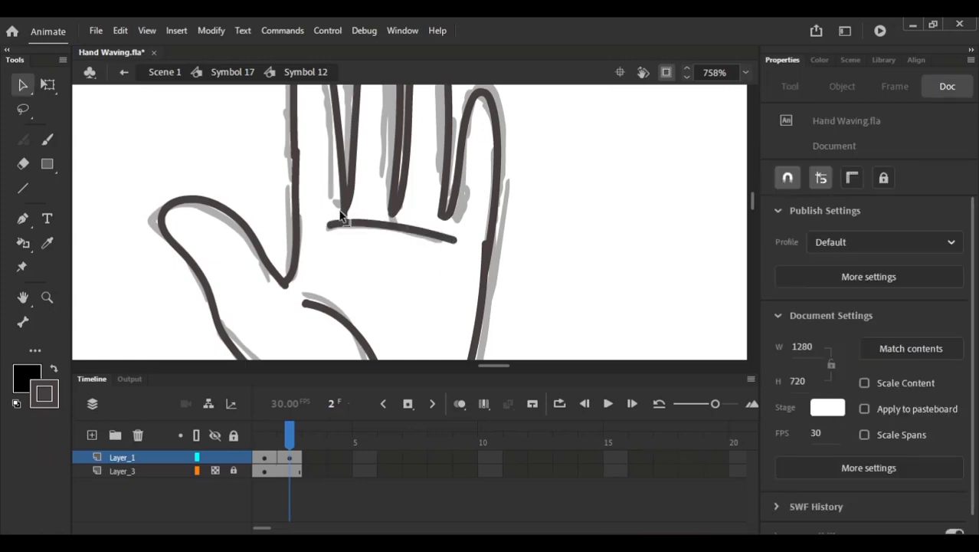
left_click(346, 213)
key("Delete")
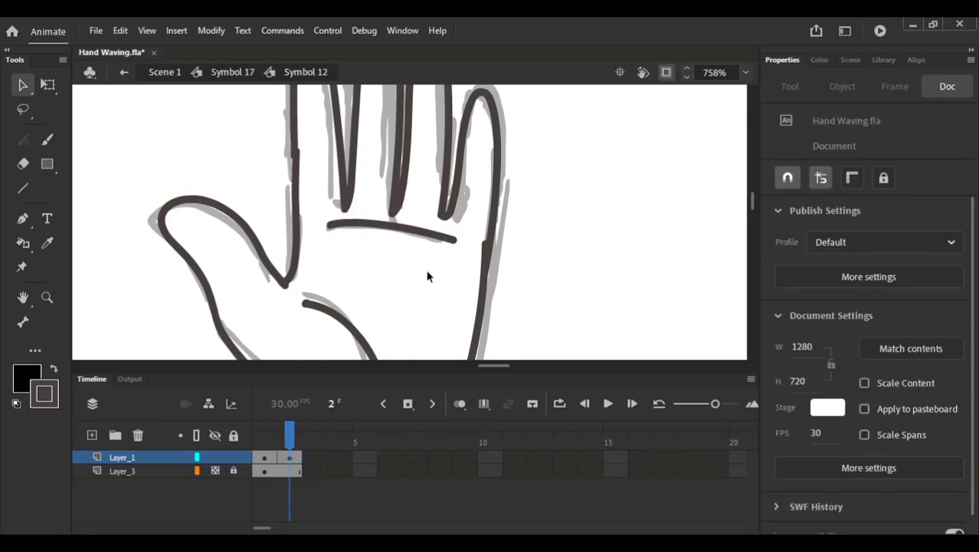
Step: Delete the rough sketch layer Layer_3
key("ctrl+2")
left_click_drag(512, 127, 547, 206)
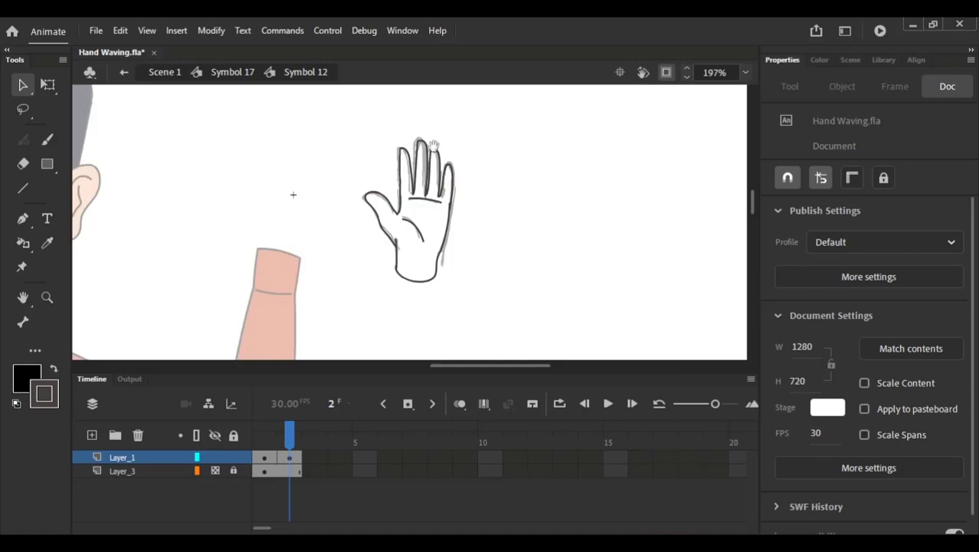
left_click_drag(411, 134, 468, 277)
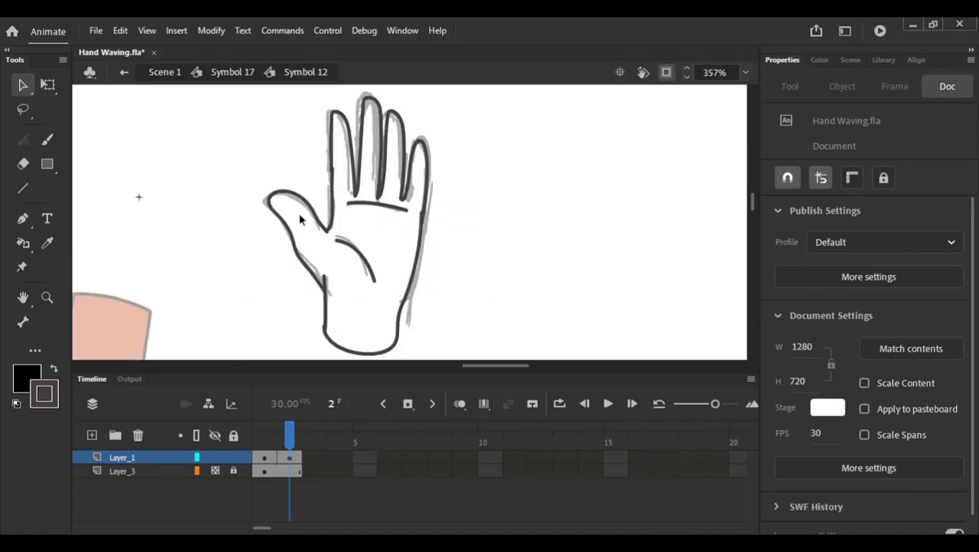
left_click(160, 469)
left_click(138, 435)
Step: Sample the skin colour from the hand on frame 1 and fill the open palm on frame 2 with it
left_click(266, 455)
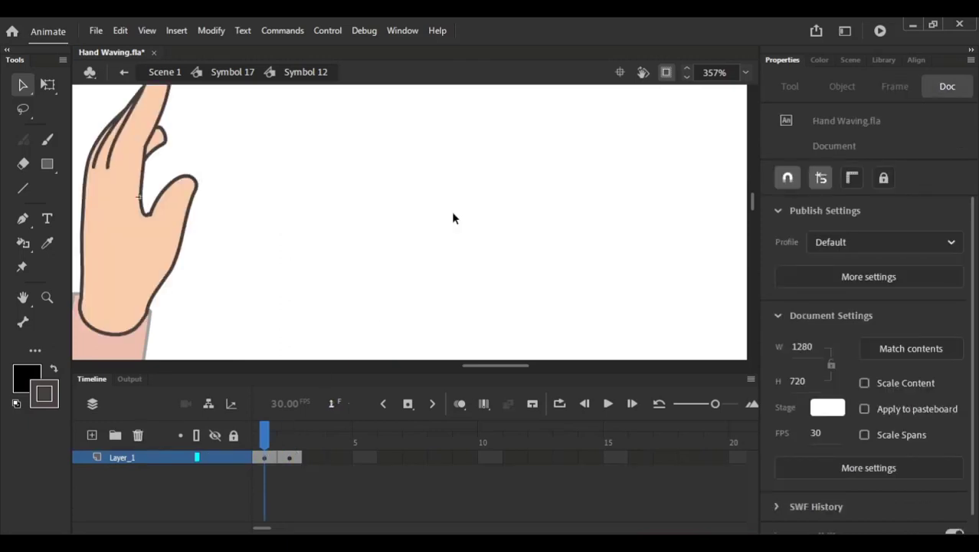
key("i")
left_click(167, 242)
left_click(297, 453)
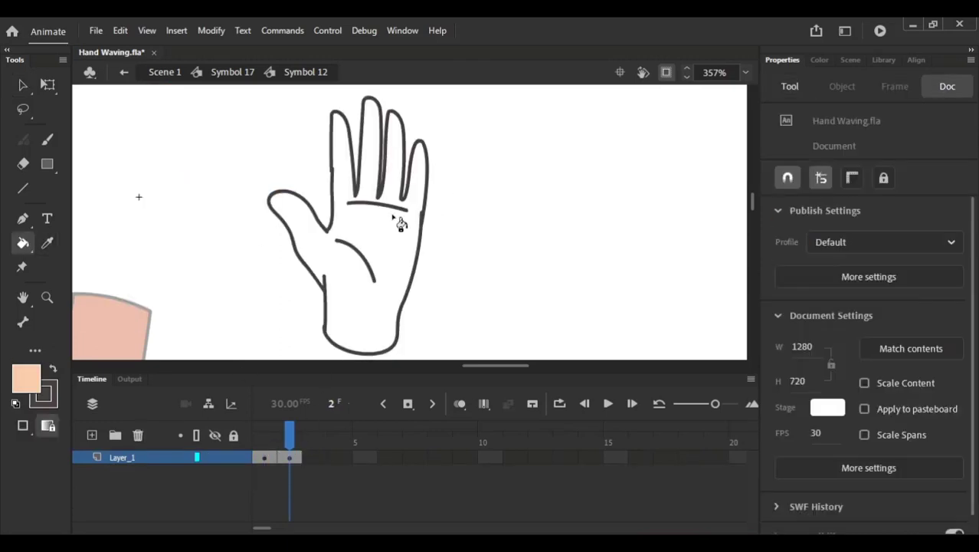
left_click(372, 201)
left_click(23, 425)
left_click(92, 435)
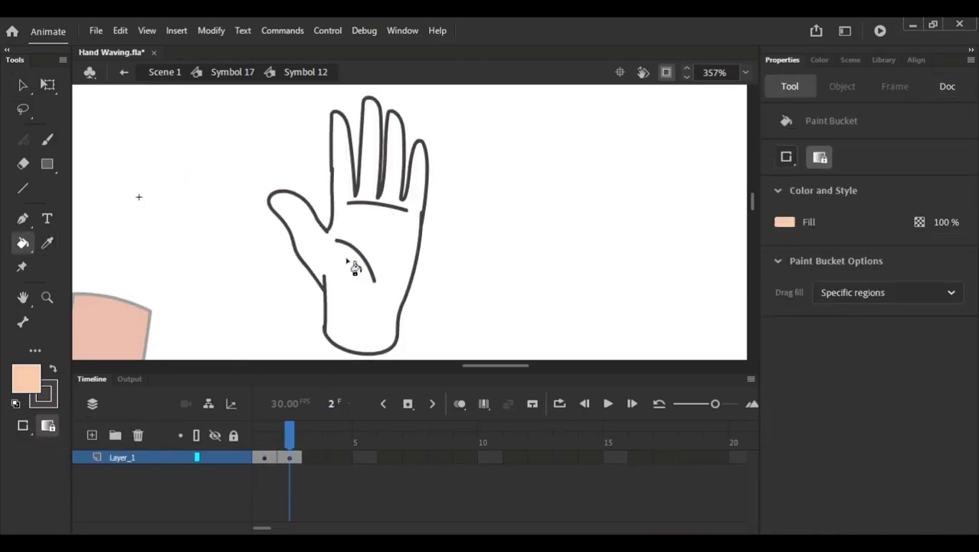
left_click(346, 264)
Step: Select the whole filled palm and move it onto the end of the sleeve
key("v")
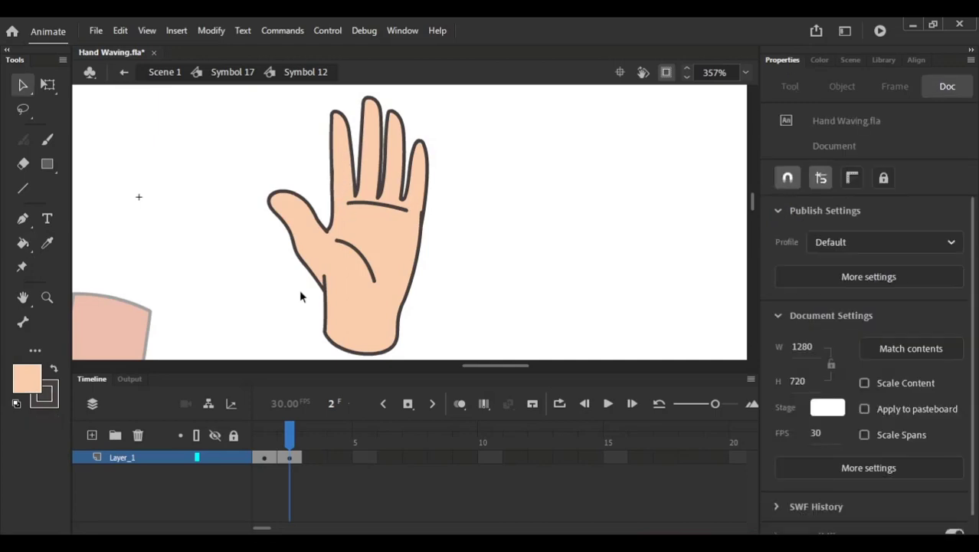
key("ctrl+2")
key("ctrl+space")
left_click_drag(487, 127, 549, 214)
left_click_drag(402, 117, 477, 286)
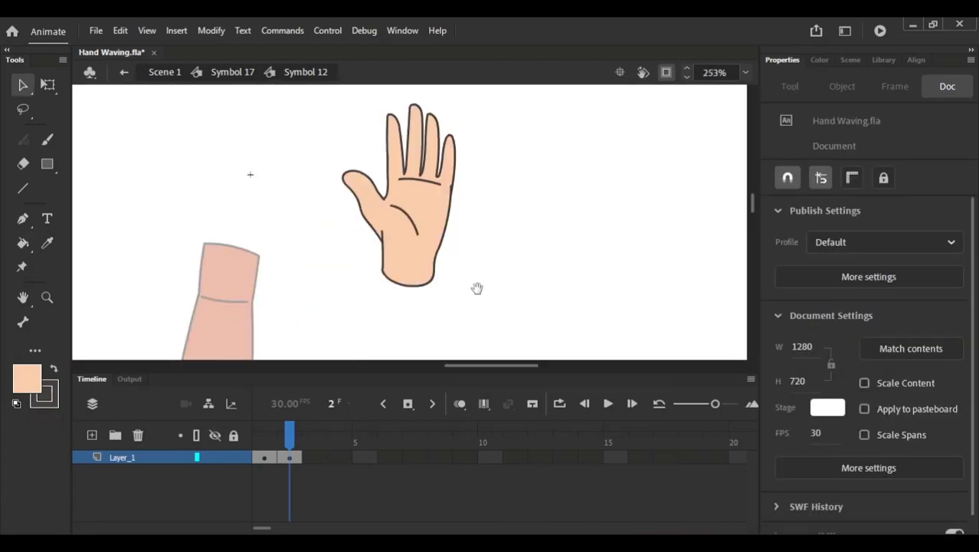
left_click_drag(325, 98, 481, 262)
left_click_drag(431, 230, 255, 217)
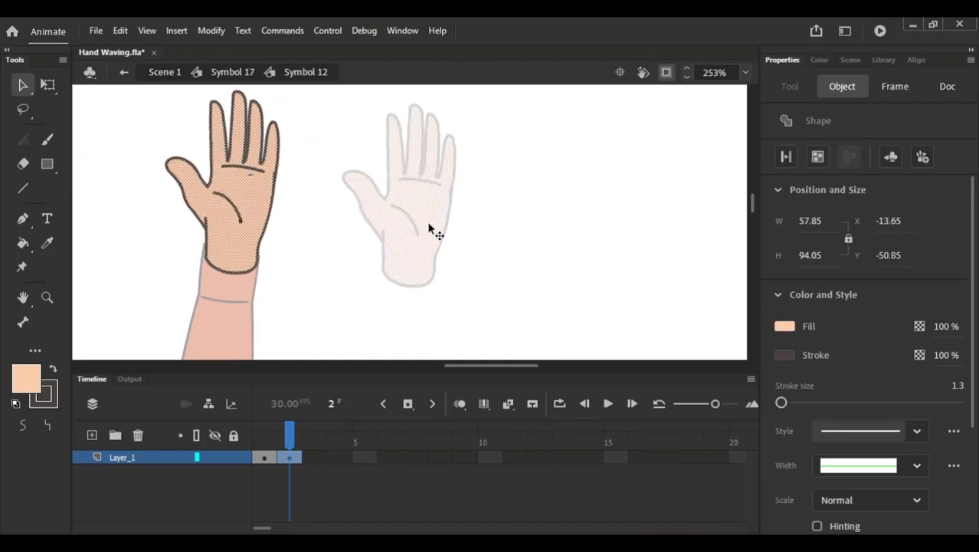
Step: Enable onion skinning and stretch the palm to about 58 × 97 with Free Transform, using the frame 1 hand as reference
left_click(459, 403)
scroll(268, 186, "up", 2)
scroll(272, 180, "up", 1)
key("q")
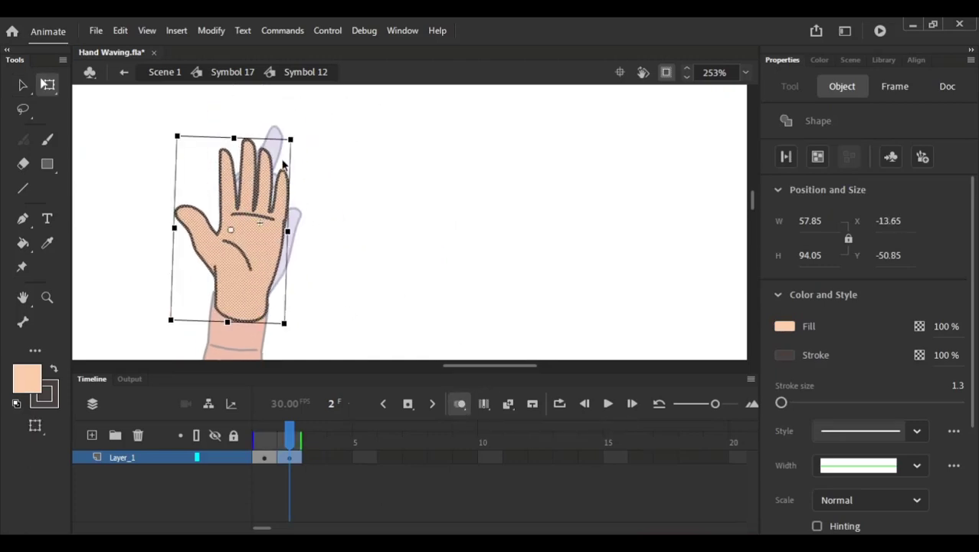
left_click_drag(287, 228, 285, 230)
left_click_drag(288, 140, 233, 135)
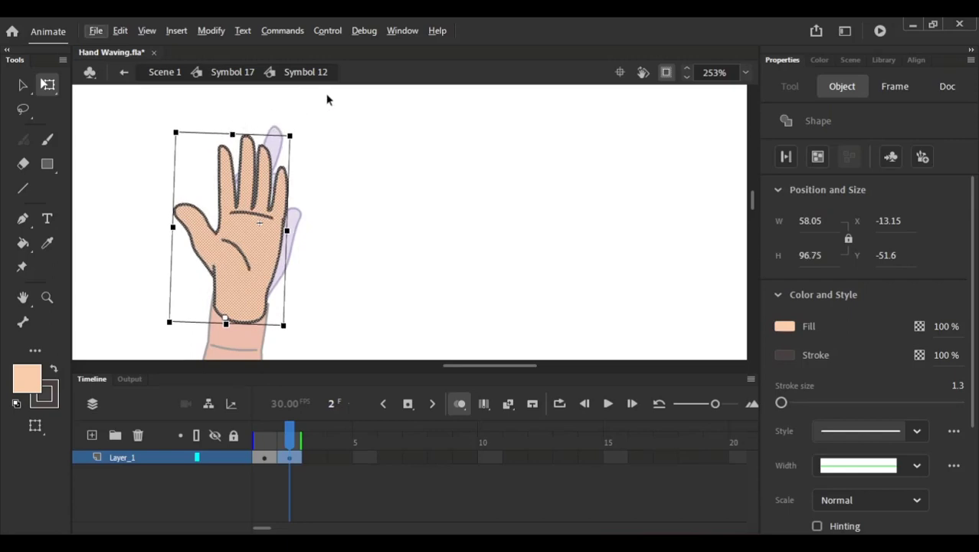
Step: Nudge the palm right and up until its wrist lines up with the sleeve, and disable onion skinning
key("Right")
key("Right")
key("Escape")
key("Up")
key("Up")
key("Up")
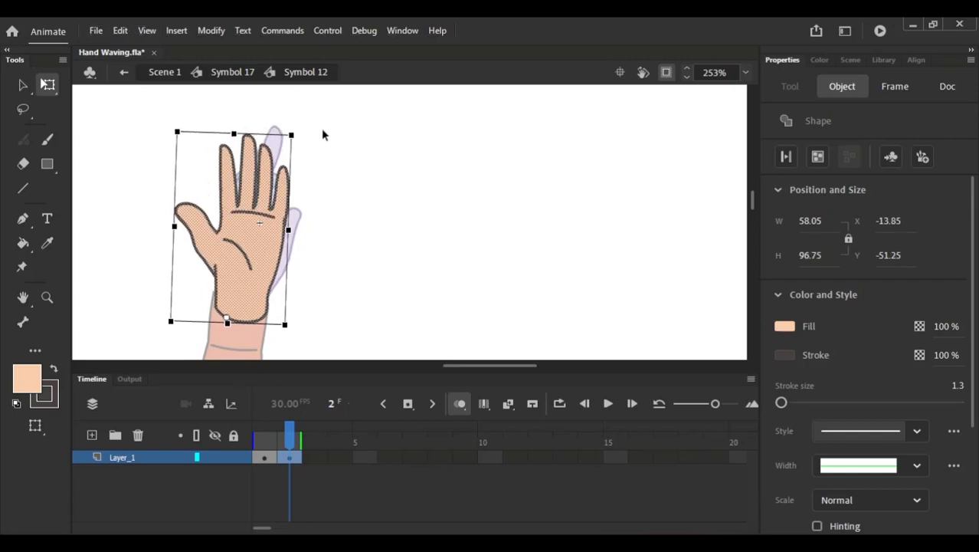
left_click(349, 136)
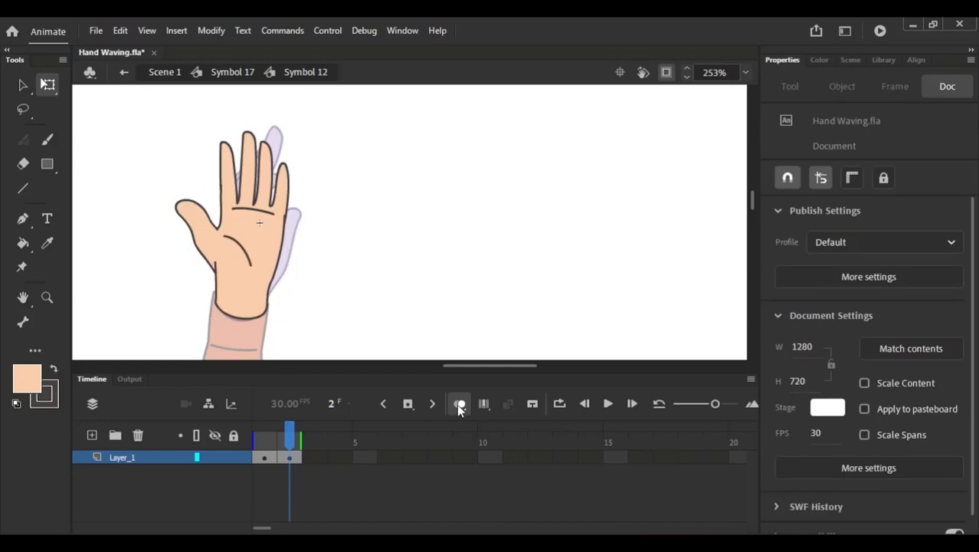
left_click(459, 404)
Step: Return to Symbol 17 and set the raised hand's looping First frame to 2 at frame 40
left_click(232, 72)
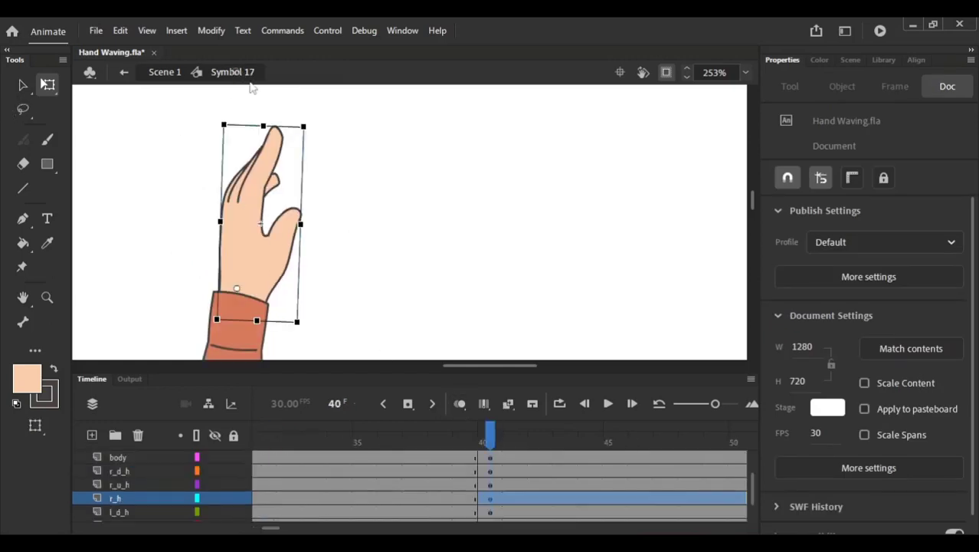
left_click(746, 72)
left_click(712, 91)
left_click_drag(299, 529, 291, 529)
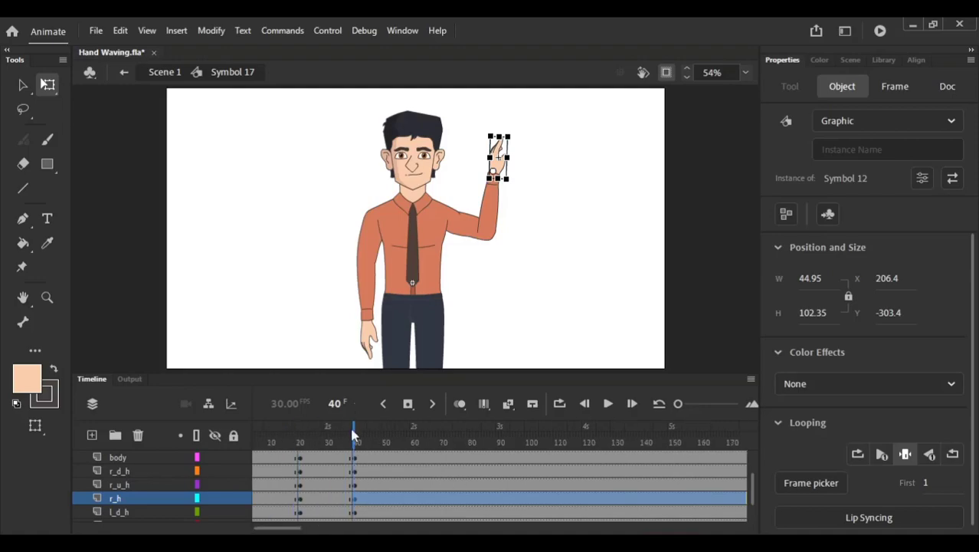
left_click(358, 436)
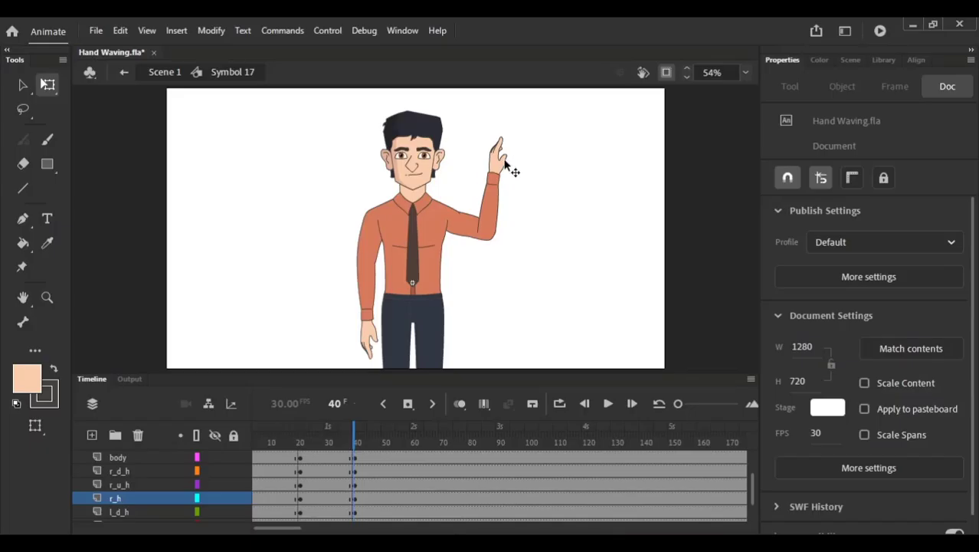
left_click(503, 164)
scroll(476, 123, "up", 3)
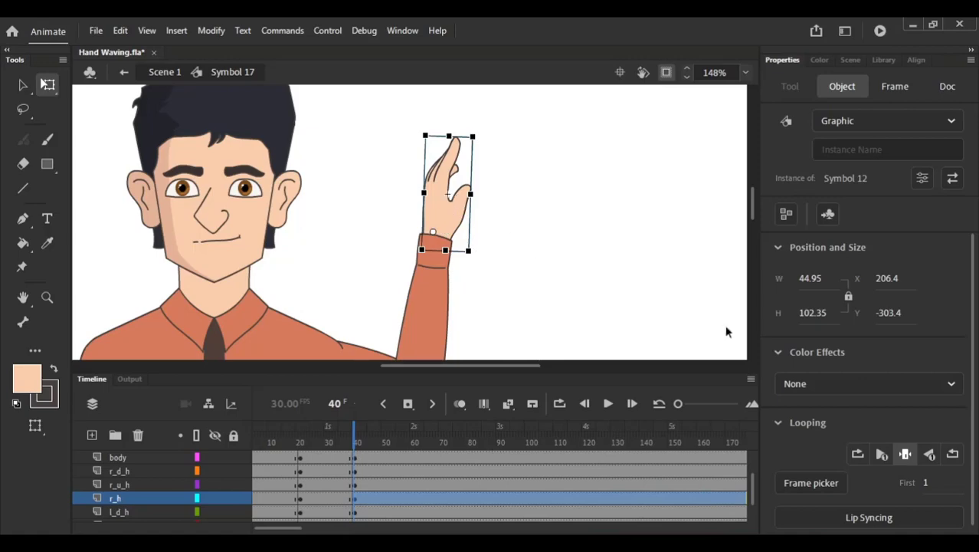
left_click(924, 483)
type("2")
key("Return")
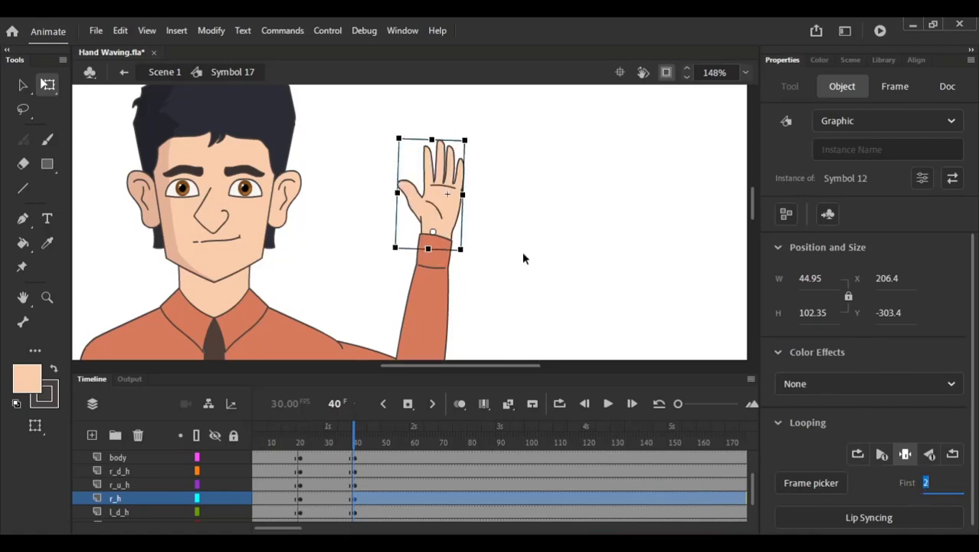
Step: Nudge the open hand up slightly on the cuff at frame 40 and rotate it a few degrees clockwise
left_click(498, 155)
left_click(460, 188)
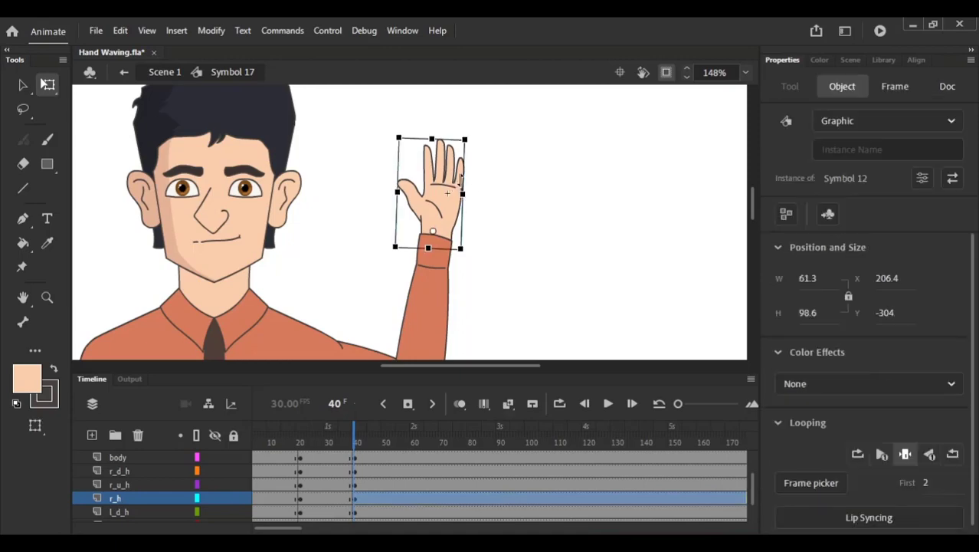
left_click(479, 176)
left_click(458, 178)
key("ctrl+space")
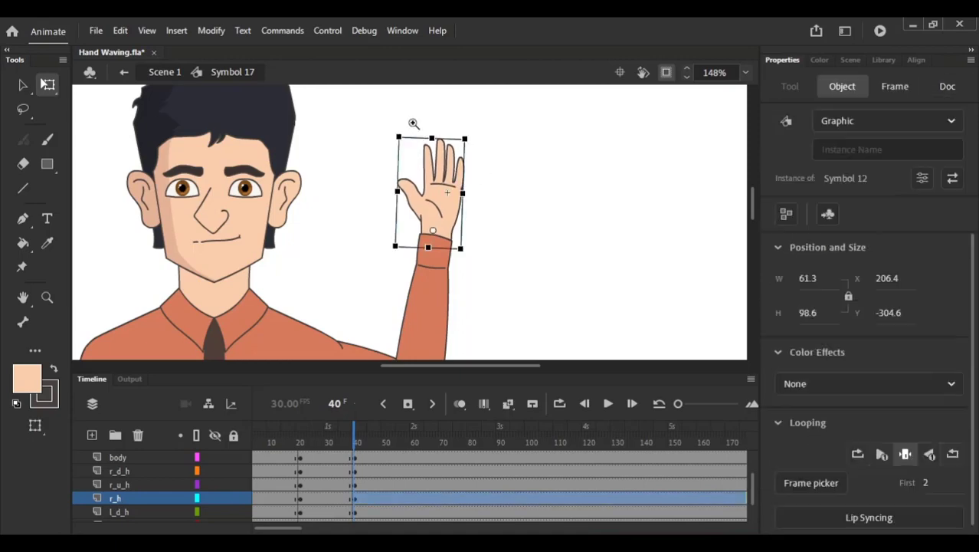
left_click_drag(413, 122, 476, 259)
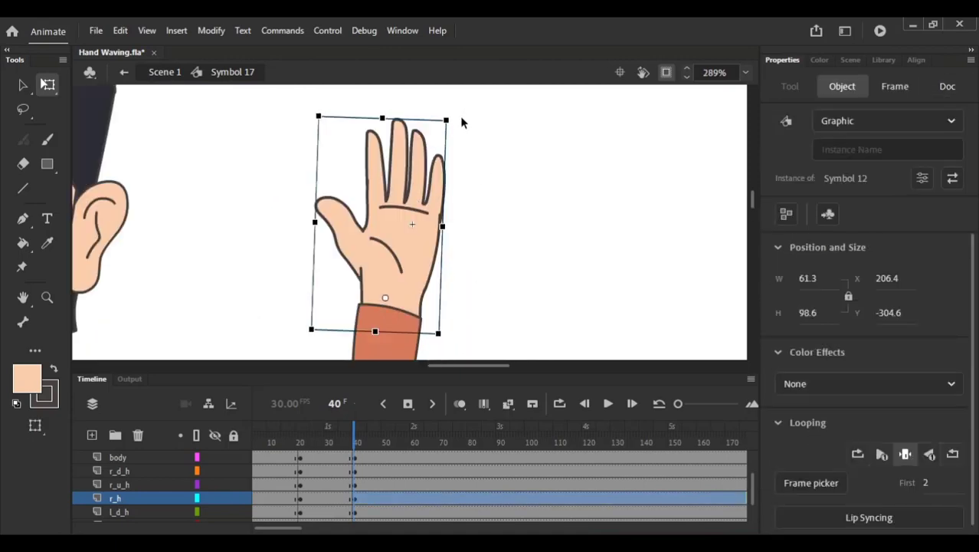
left_click_drag(457, 120, 467, 128)
left_click(745, 72)
left_click(772, 88)
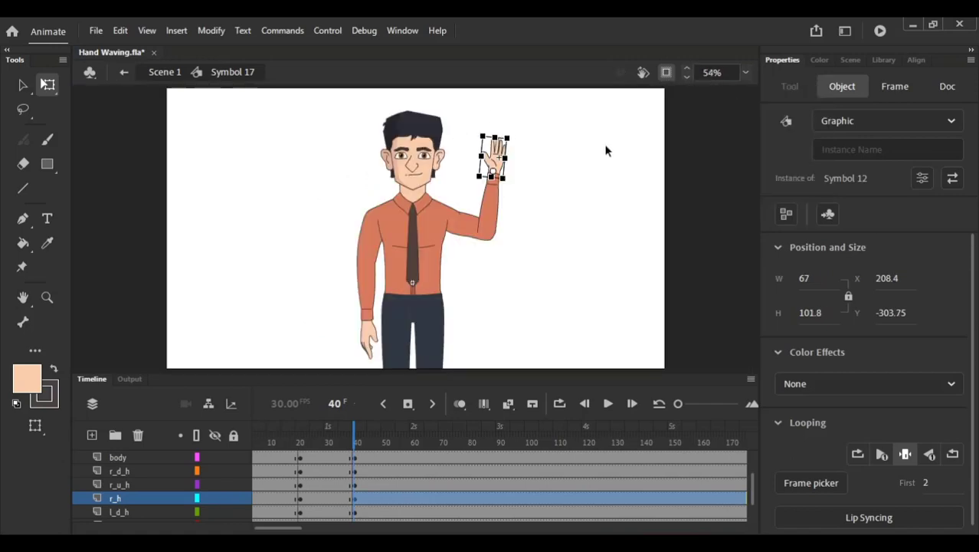
left_click(606, 151)
left_click(489, 153)
Step: Create a classic tween between the keyframes at frames 20 and 40 on all layers from Head to neck
left_click_drag(351, 442, 375, 438)
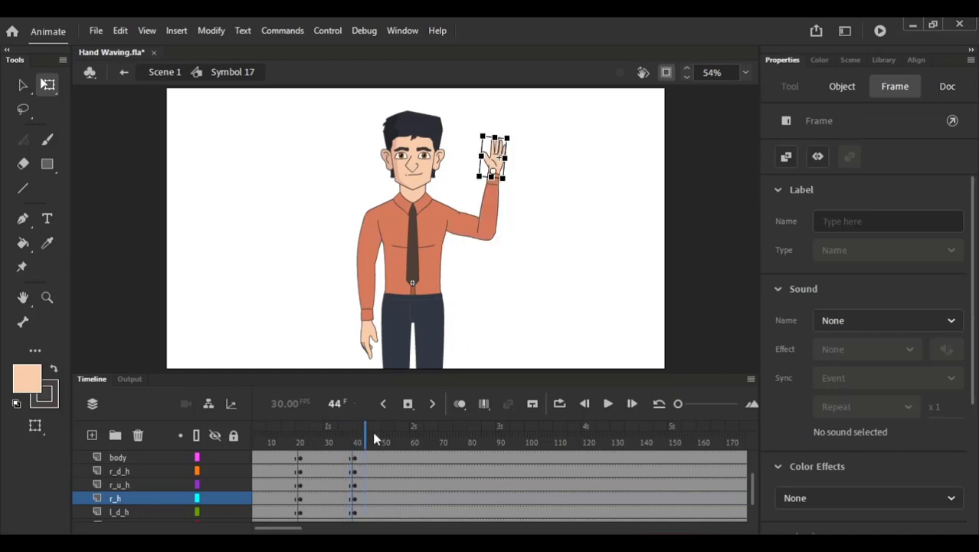
left_click_drag(394, 374, 413, 242)
left_click_drag(329, 326, 345, 477)
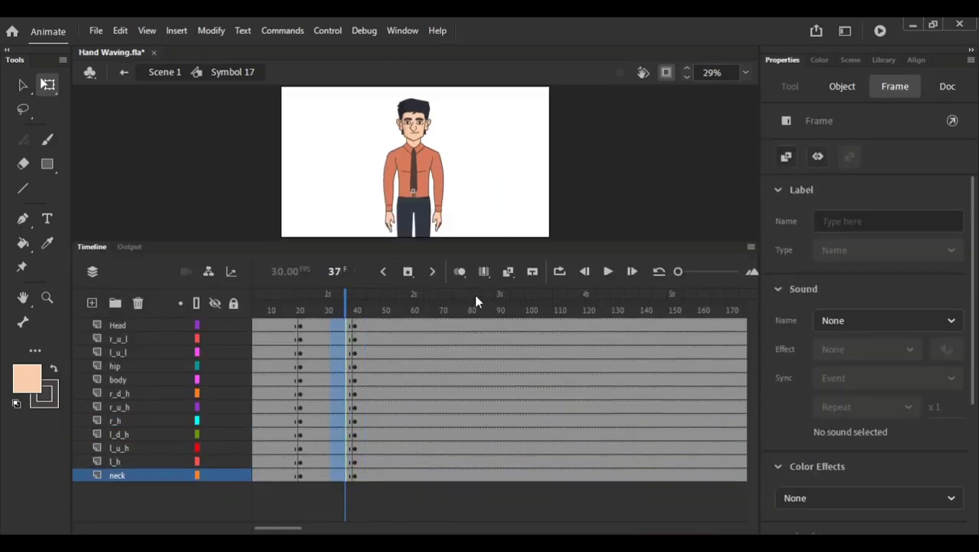
left_click(507, 272)
left_click_drag(521, 251, 507, 349)
Step: Play back the tweened arm raise several times, rewinding before frame 20, to check how the hand follows the sleeve
left_click(303, 408)
key("Return")
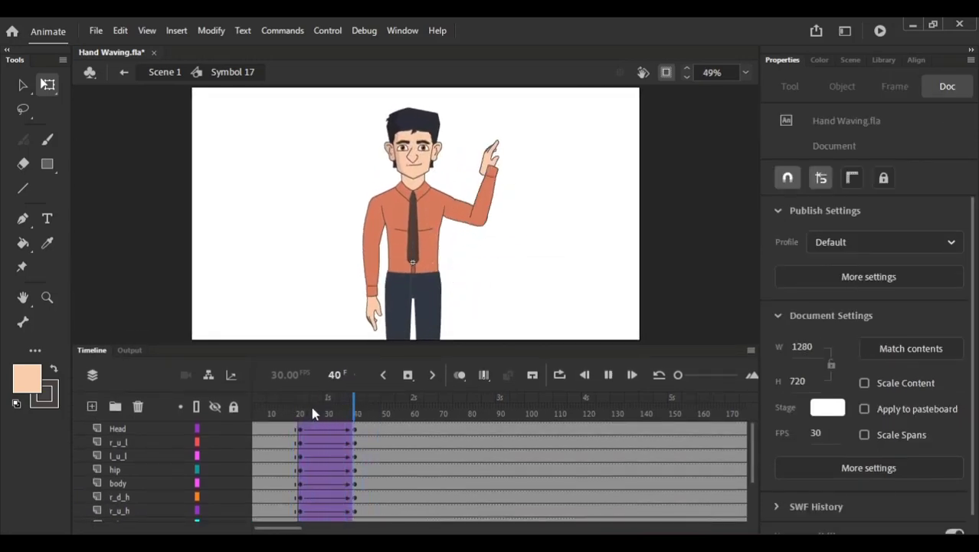
left_click(289, 407)
key("Return")
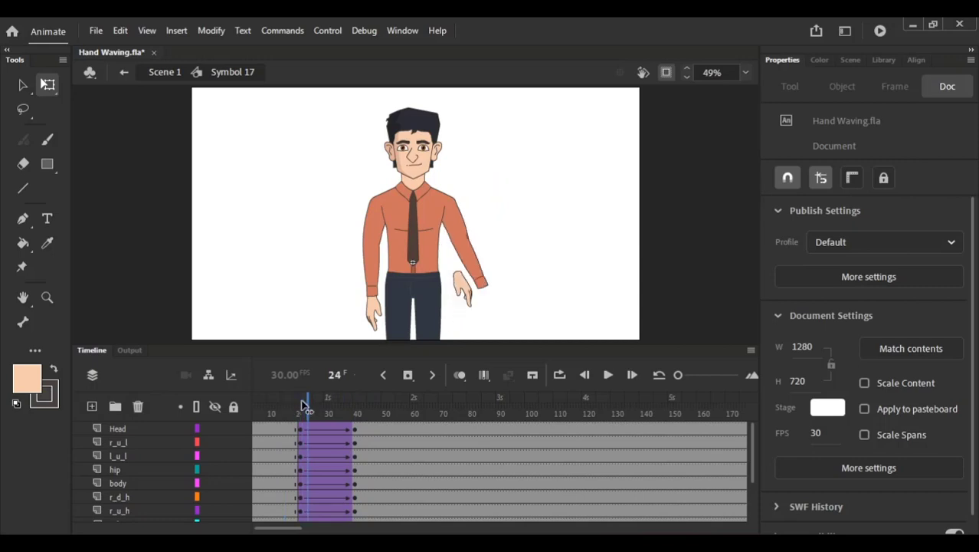
key("comma")
key("comma")
key("comma")
key("comma")
key("comma")
key("comma")
key("comma")
key("comma")
key("comma")
key("comma")
key("comma")
key("comma")
key("comma")
key("comma")
key("comma")
key("comma")
key("comma")
key("comma")
key("comma")
key("comma")
key("Return")
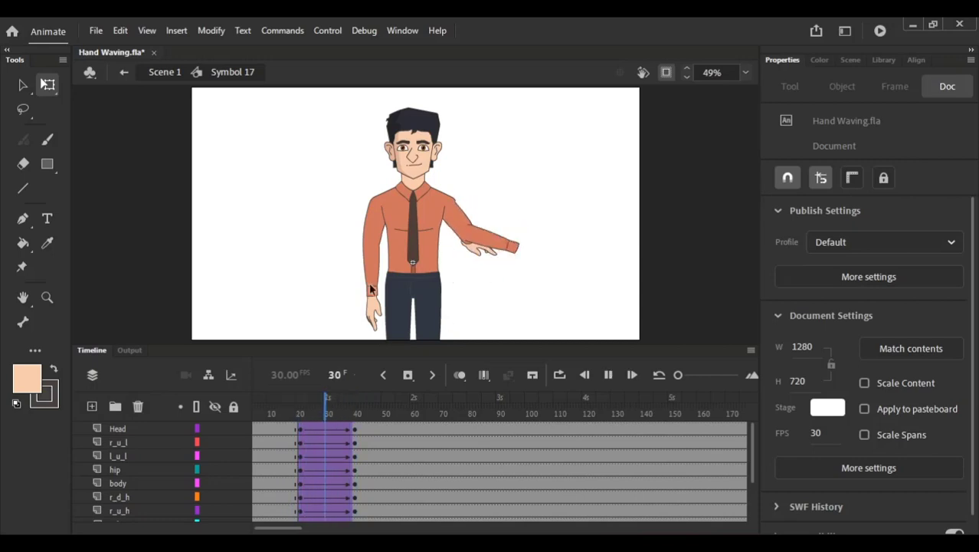
Step: Inspect the arm pose at frame 28 and replay the raise from frame 19 to examine the hand's path
left_click(312, 414)
left_click_drag(313, 414, 318, 413)
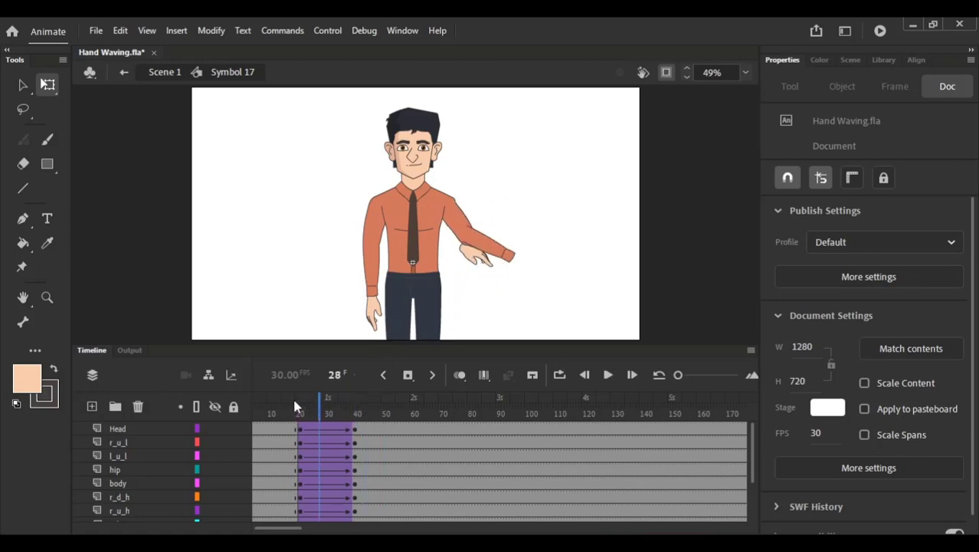
left_click_drag(291, 525, 285, 526)
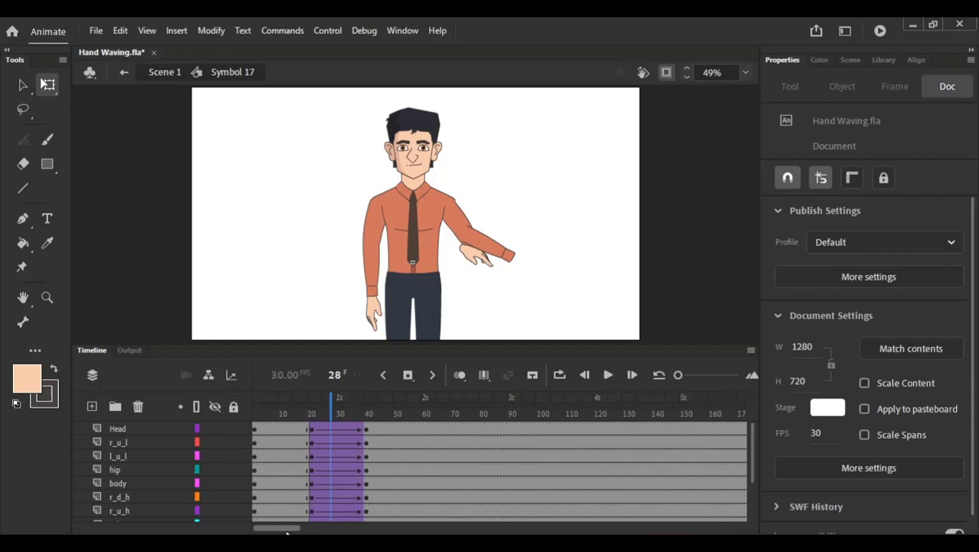
left_click(308, 402)
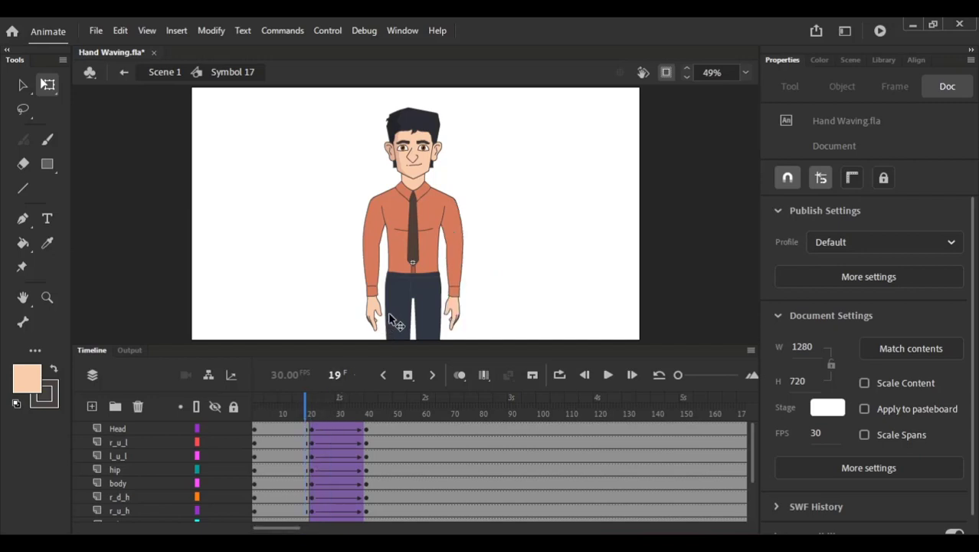
key("Return")
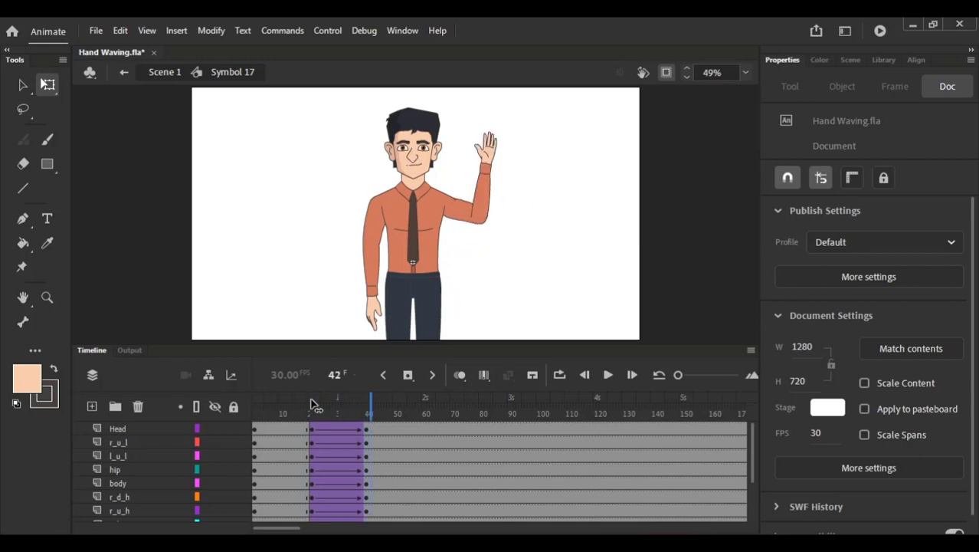
left_click(306, 396)
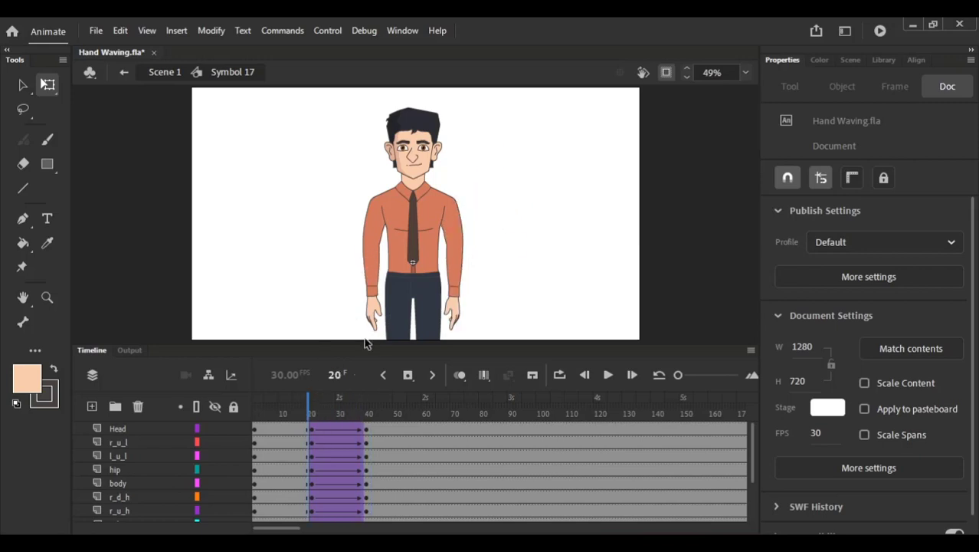
Step: Replay the arm raise from just before frame 20 and inspect the hand and sleeve at frame 27
key("Return")
left_click(305, 413)
key("Return")
left_click(326, 398)
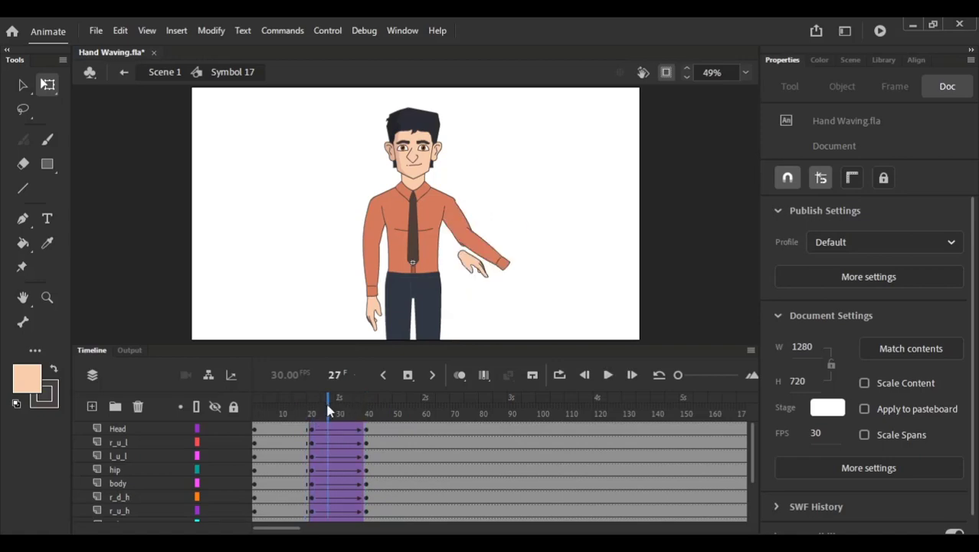
Step: Adjust the classic ease strength of the arm-raise tween on all layers from Head to neck
left_click_drag(380, 346, 380, 239)
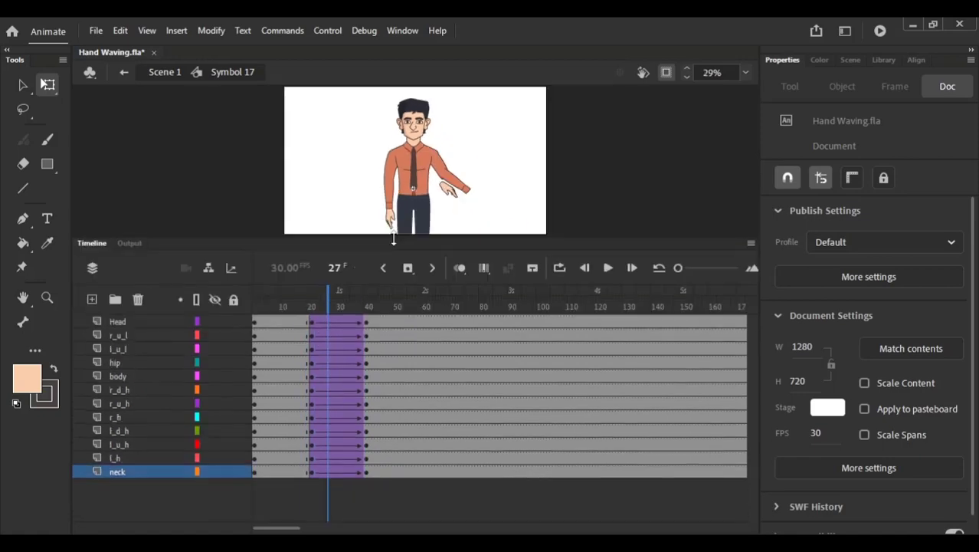
key("period")
key("period")
key("period")
left_click(357, 339)
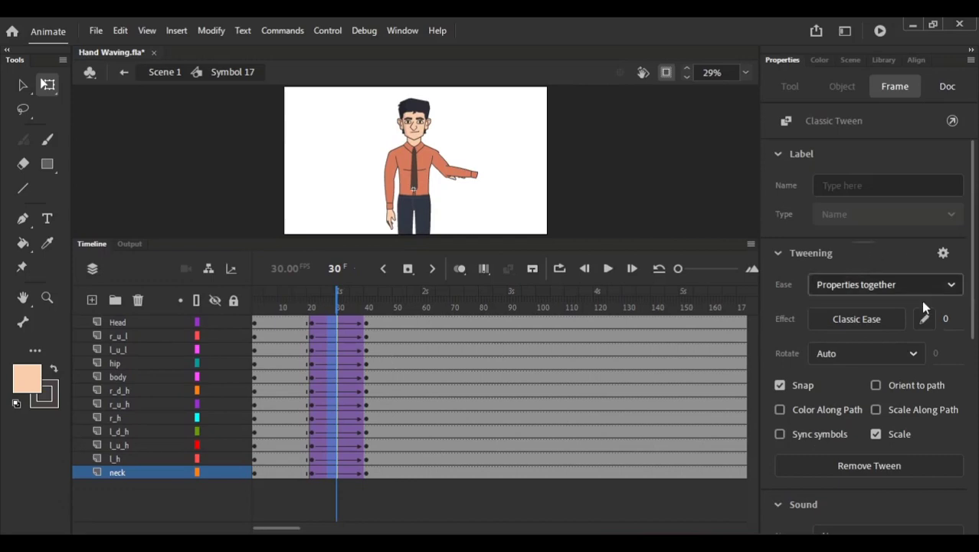
left_click_drag(953, 317, 971, 322)
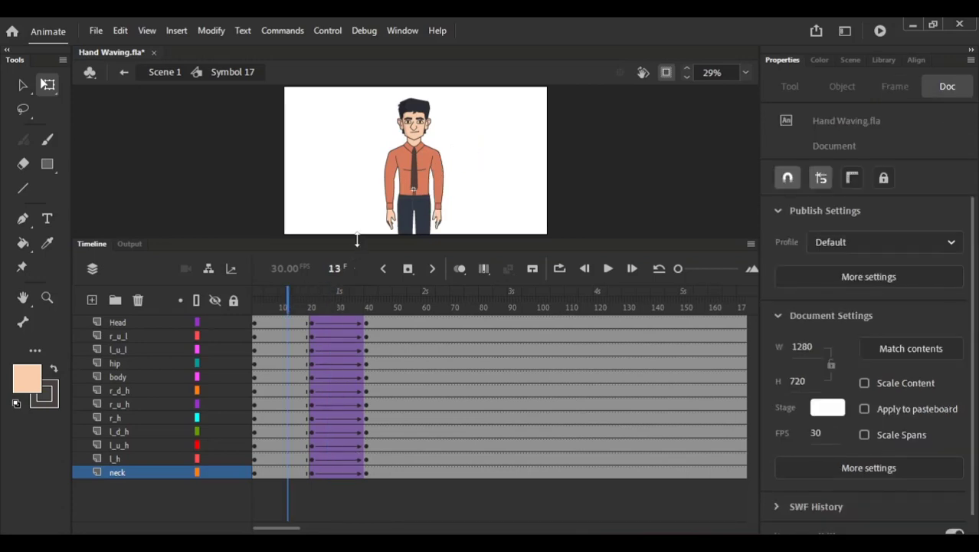
Step: Play the eased arm raise on an enlarged stage and inspect the arm and hand at frame 28
left_click_drag(357, 240, 358, 360)
key("Return")
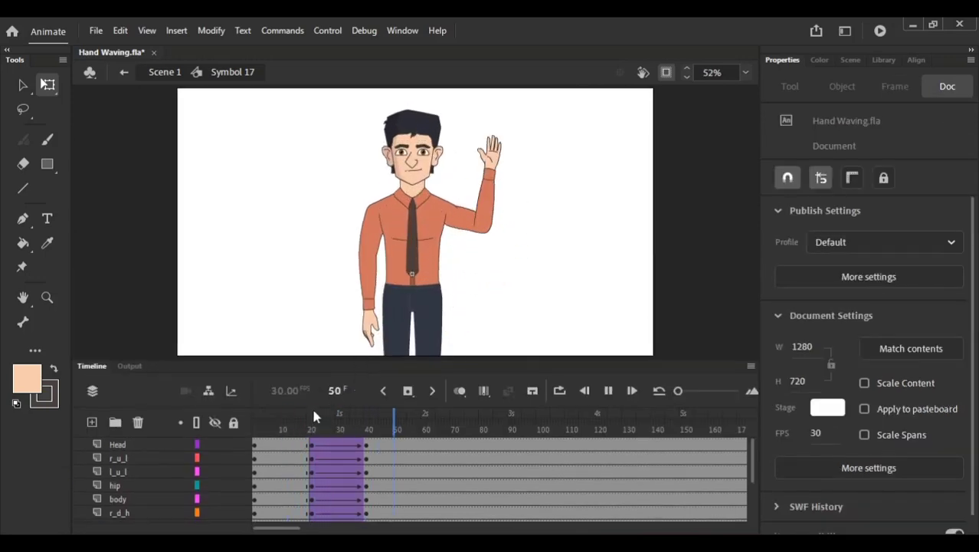
left_click(331, 414)
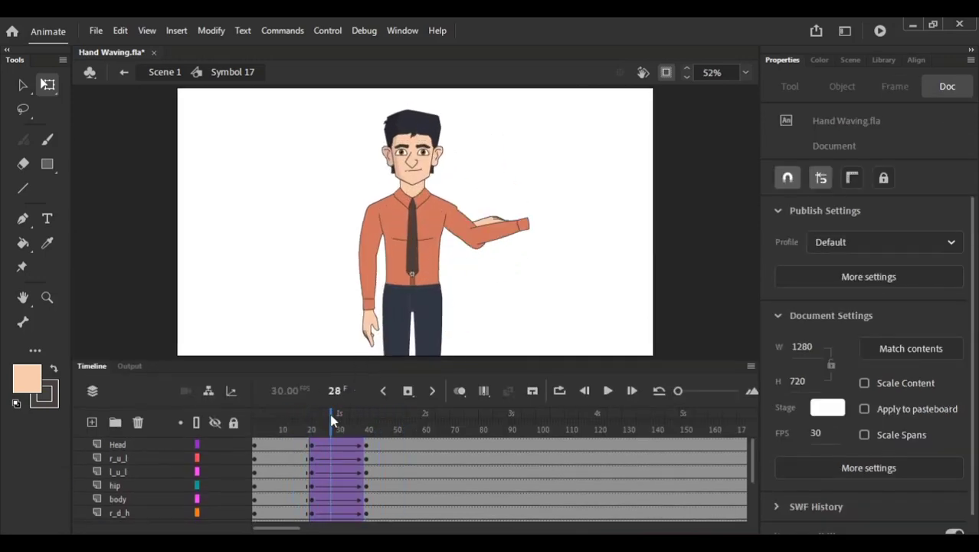
Step: Extend the arm-raise tween by one frame on all layers and replay it from before frame 20
key("F5")
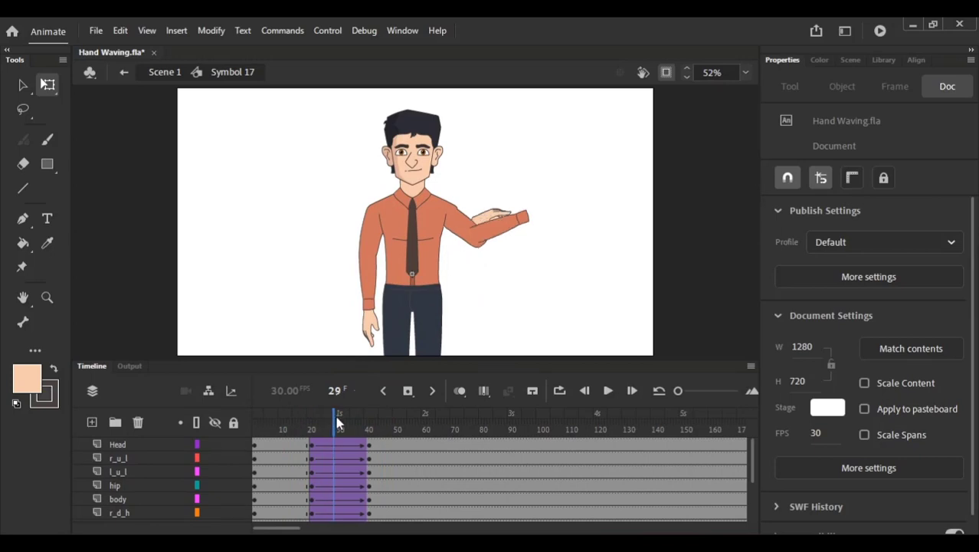
left_click(293, 412)
key("Return")
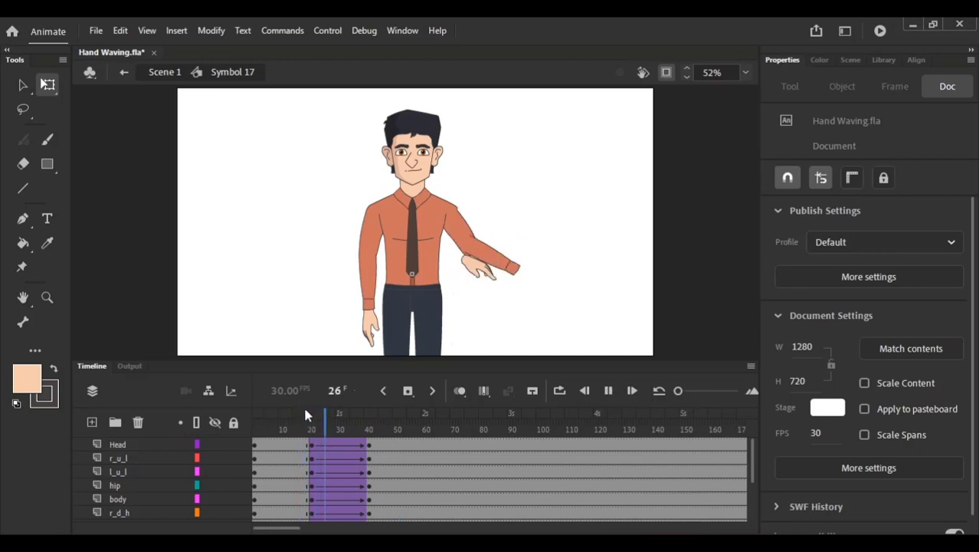
key("Return")
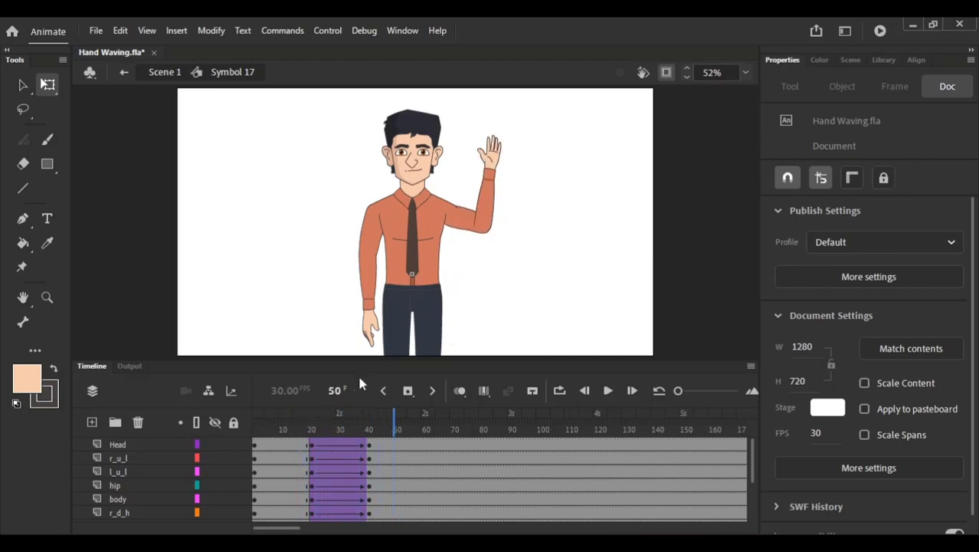
Step: Examine the arm pose at frames 42, 26 and 24, looking closely at the elbow, cuff and detached hand
left_click(370, 421)
left_click_drag(450, 127, 507, 330)
left_click_drag(431, 309, 455, 245)
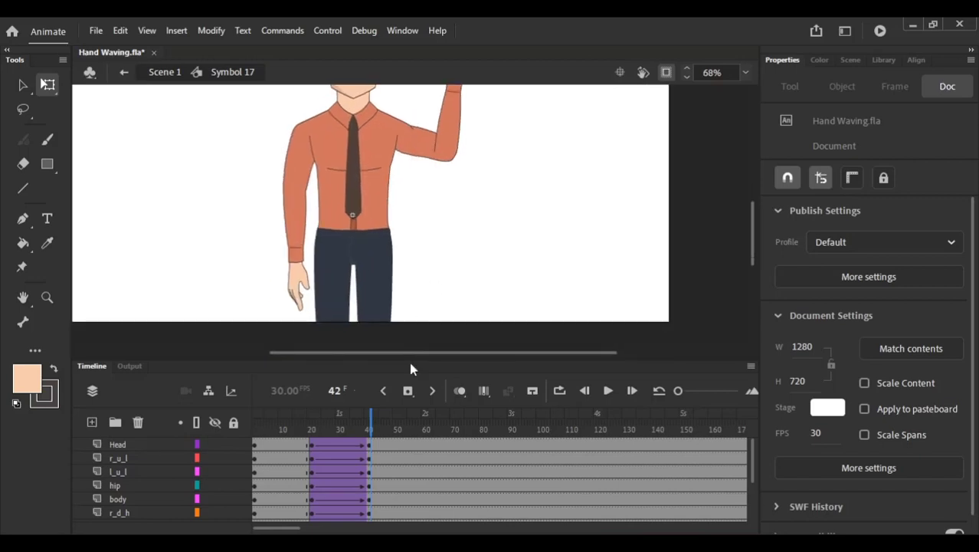
left_click_drag(409, 357, 420, 254)
left_click_drag(335, 308, 325, 309)
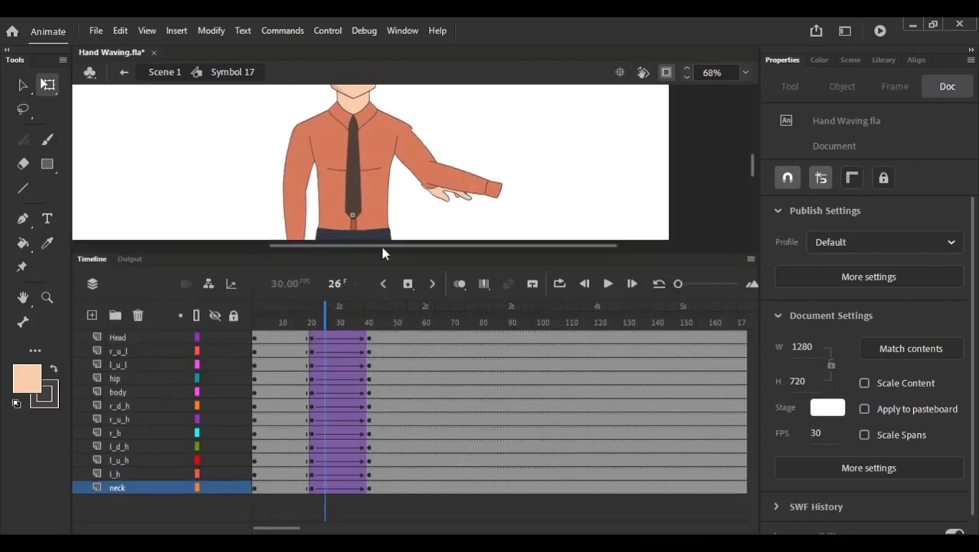
left_click_drag(377, 250, 376, 325)
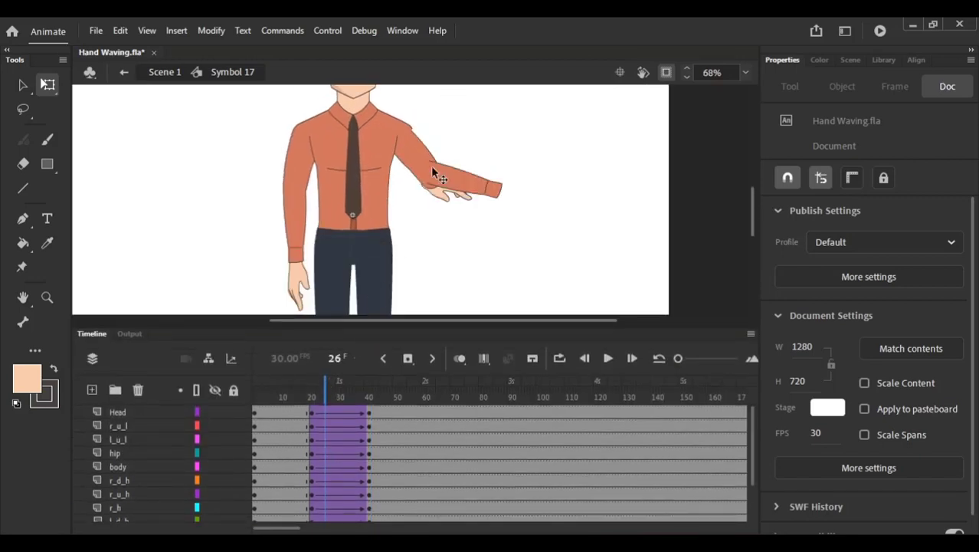
left_click_drag(410, 143, 486, 313)
left_click_drag(325, 393, 320, 393)
left_click(391, 117)
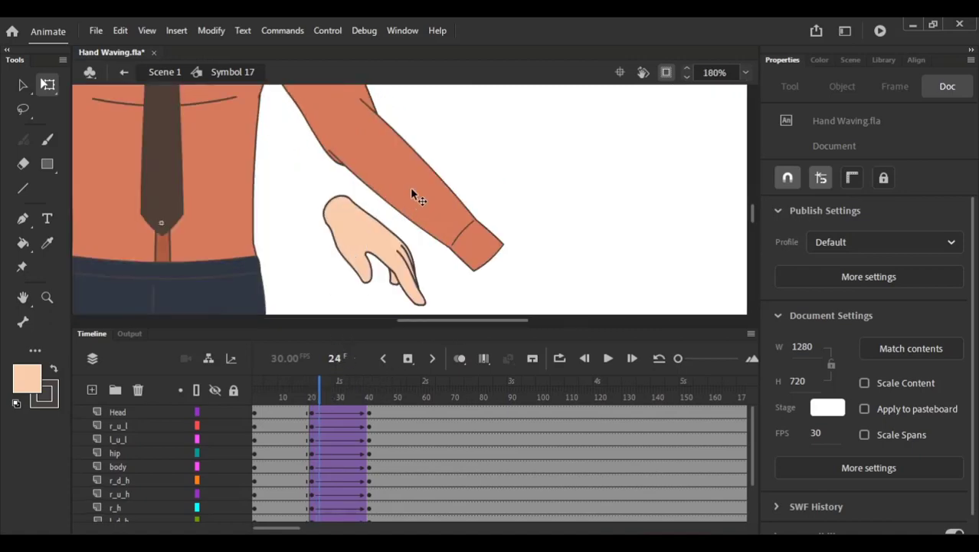
left_click(414, 195)
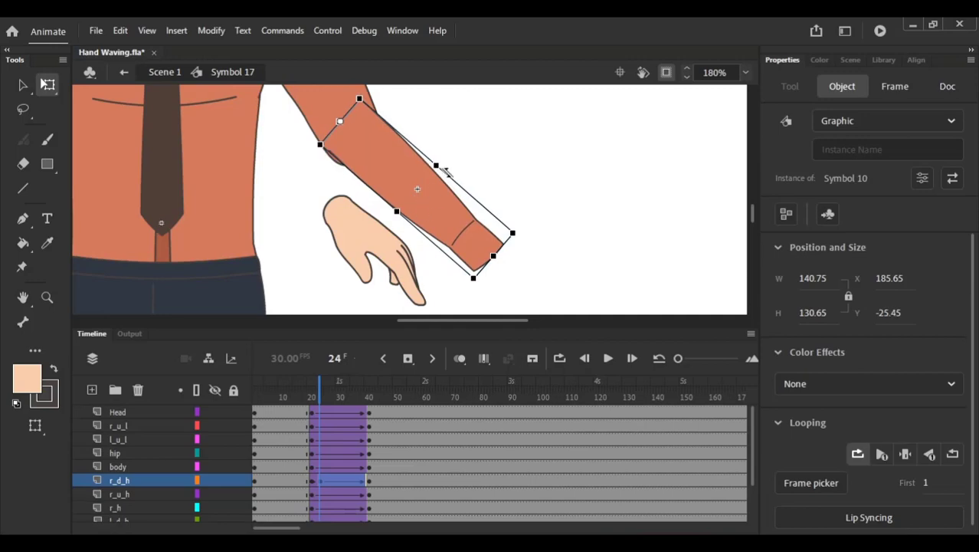
left_click(443, 249)
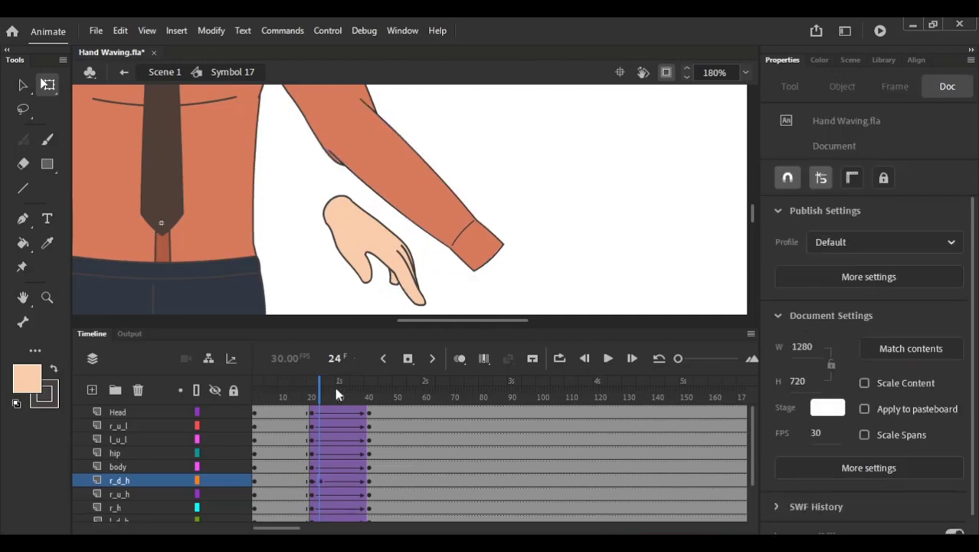
key("ctrl+z")
left_click(614, 176)
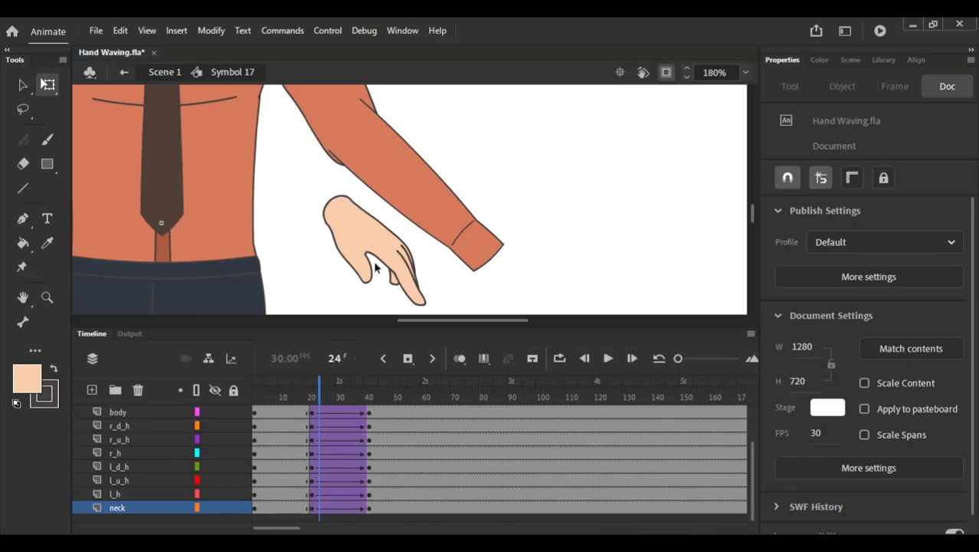
Step: At frame 23, move the detached hand onto the raised arm's cuff and switch its symbol to frame 2, the open palm
left_click_drag(319, 382, 315, 377)
left_click_drag(383, 249, 383, 163)
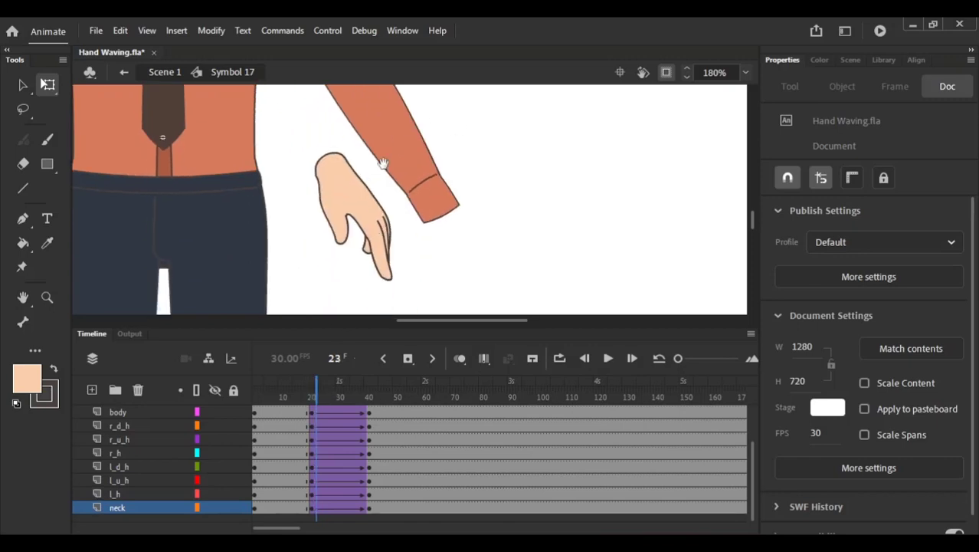
left_click_drag(349, 202, 457, 249)
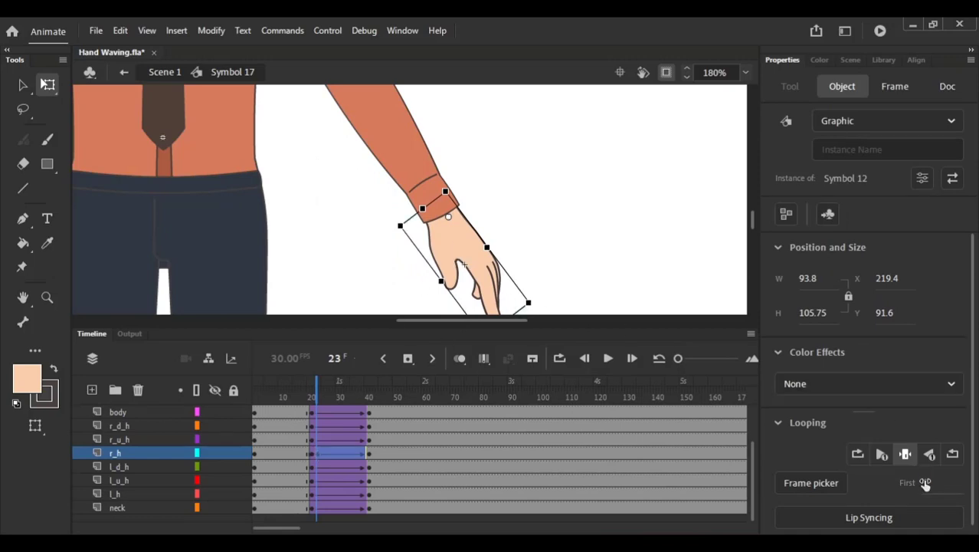
left_click_drag(925, 483, 917, 495)
left_click(630, 152)
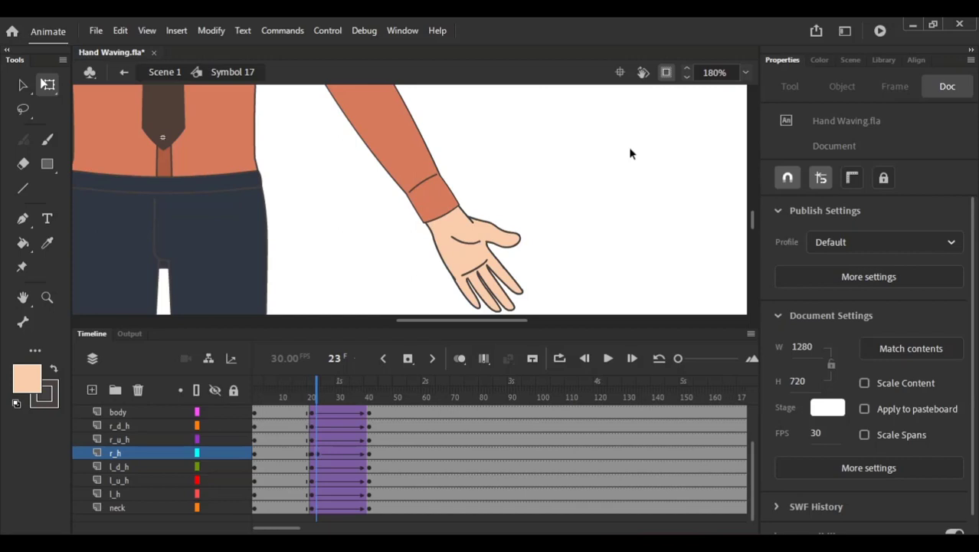
Step: Fit the stage in view and scrub the start of the raise to check the change to the open palm
left_click(747, 72)
left_click(713, 90)
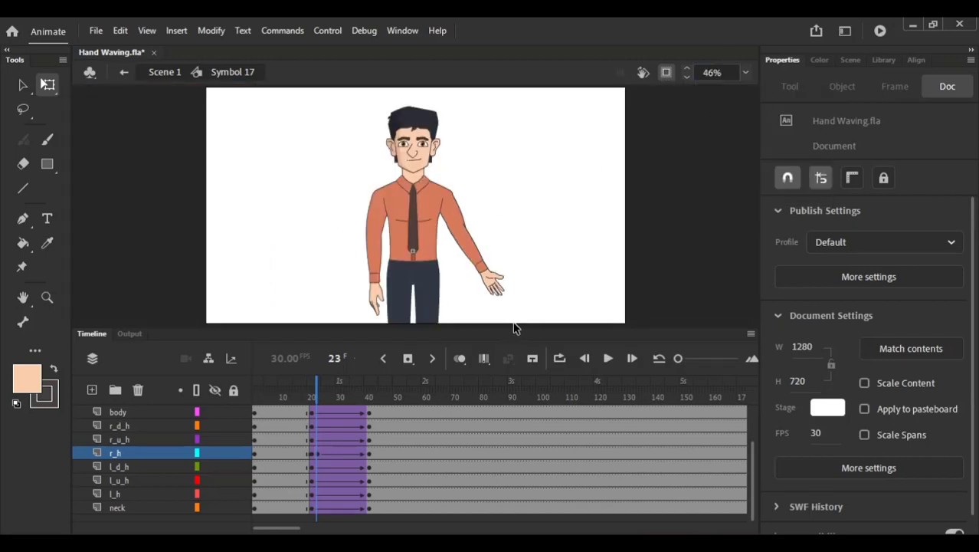
left_click_drag(339, 388, 320, 388)
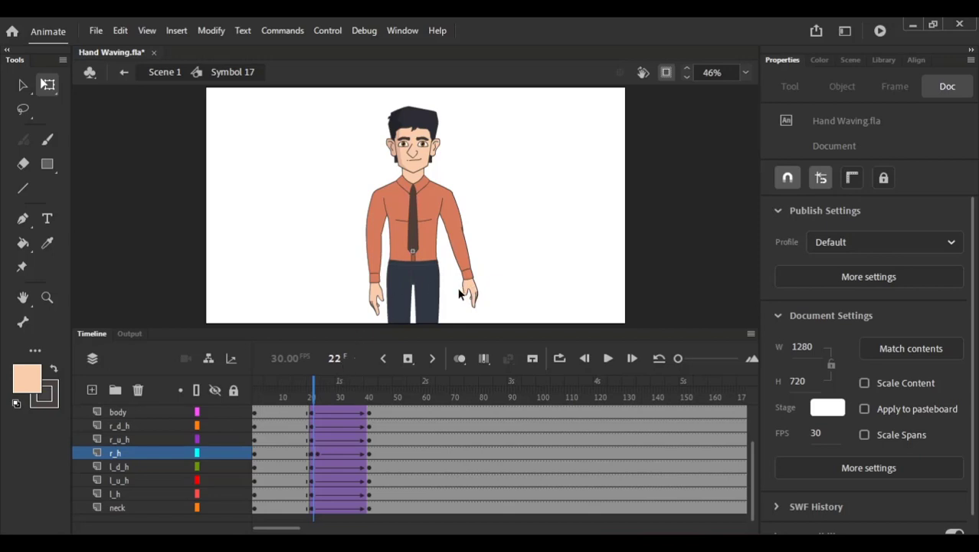
Step: Keyframe the upper arm on layer r_u_h at frame 23, keeping it attached to the shoulder, and check the cuff
left_click(317, 381)
left_click(450, 220)
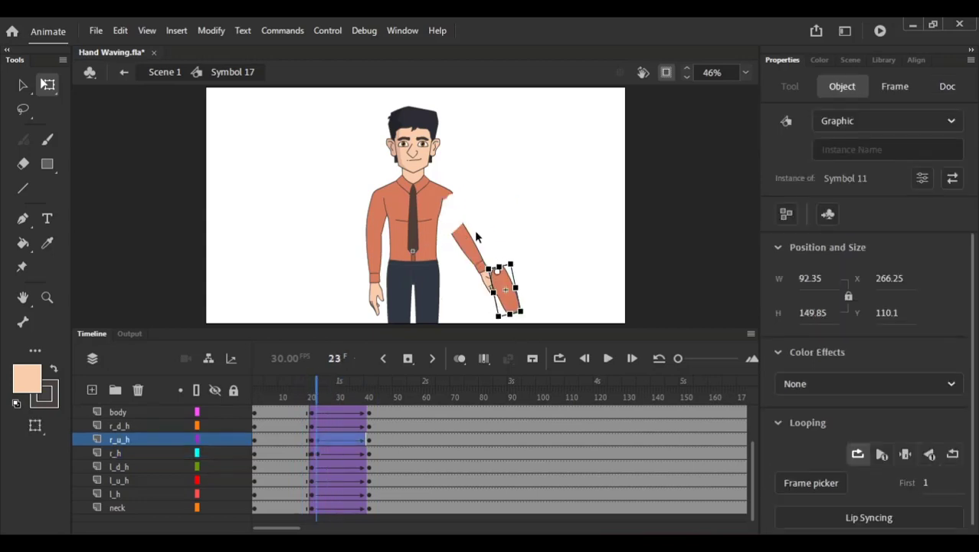
left_click(509, 210)
scroll(509, 297, "up", 5)
scroll(407, 223, "up", 3)
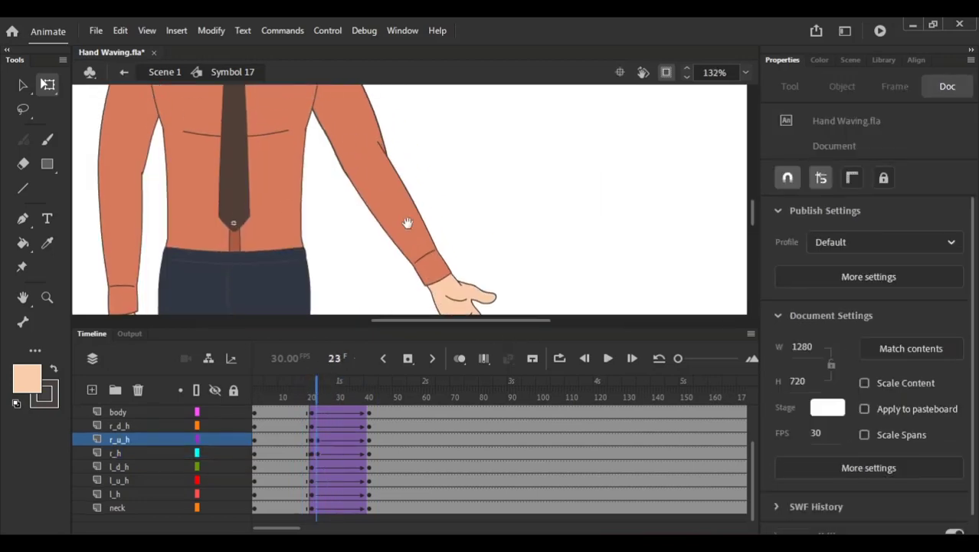
scroll(411, 204, "up", 3)
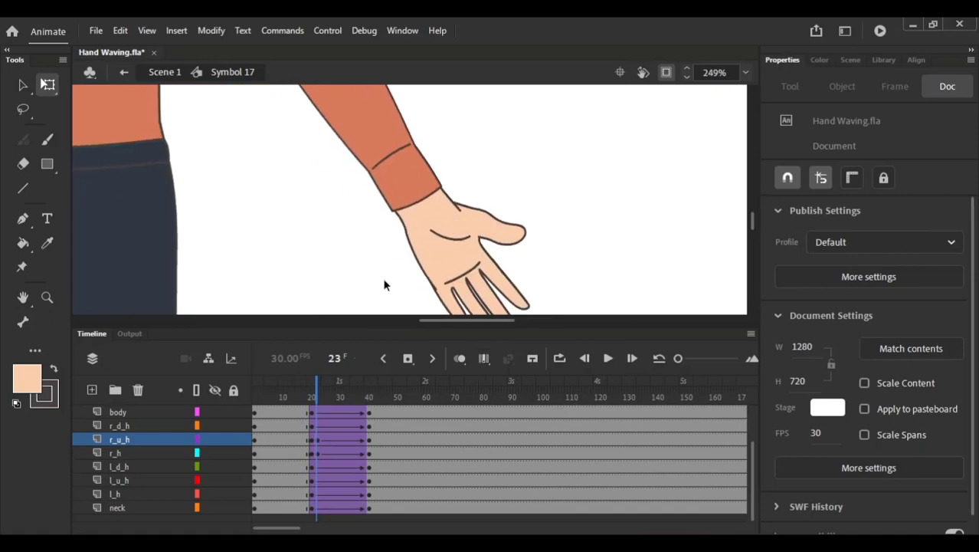
Step: At frame 22, nudge the forearm slightly to the right at the elbow and fit the closed hand against the cuff
left_click(313, 390)
scroll(349, 276, "up", 6)
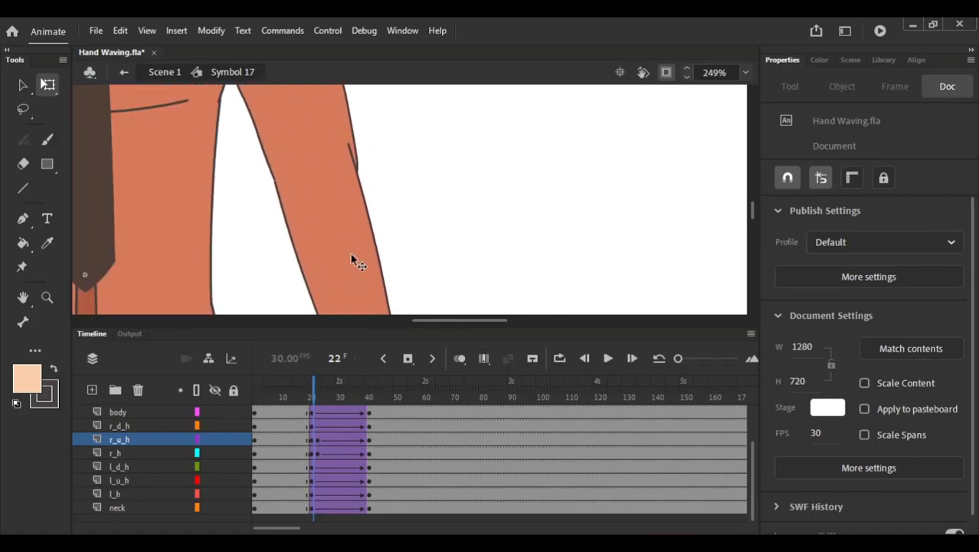
left_click(352, 255)
key("Right")
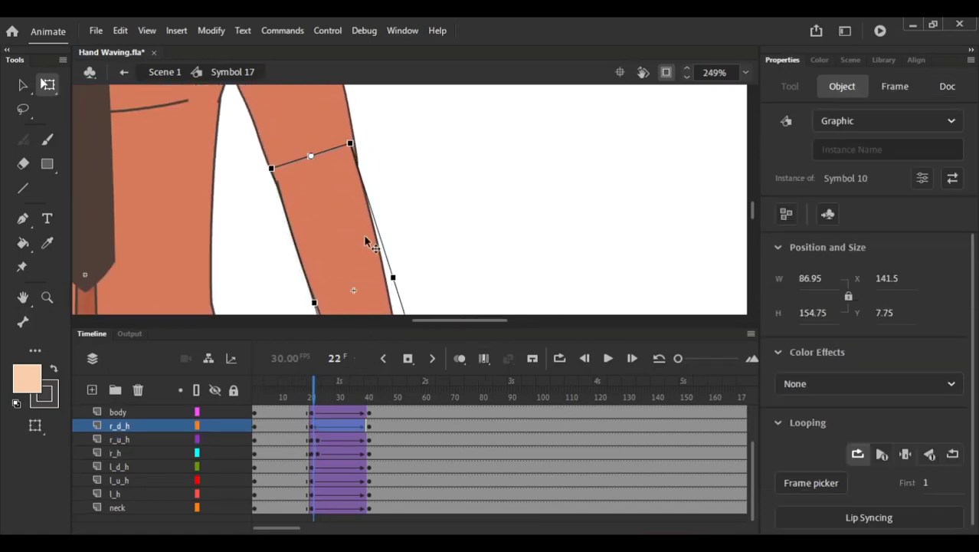
left_click(431, 305)
left_click_drag(432, 311, 499, 90)
left_click(445, 220)
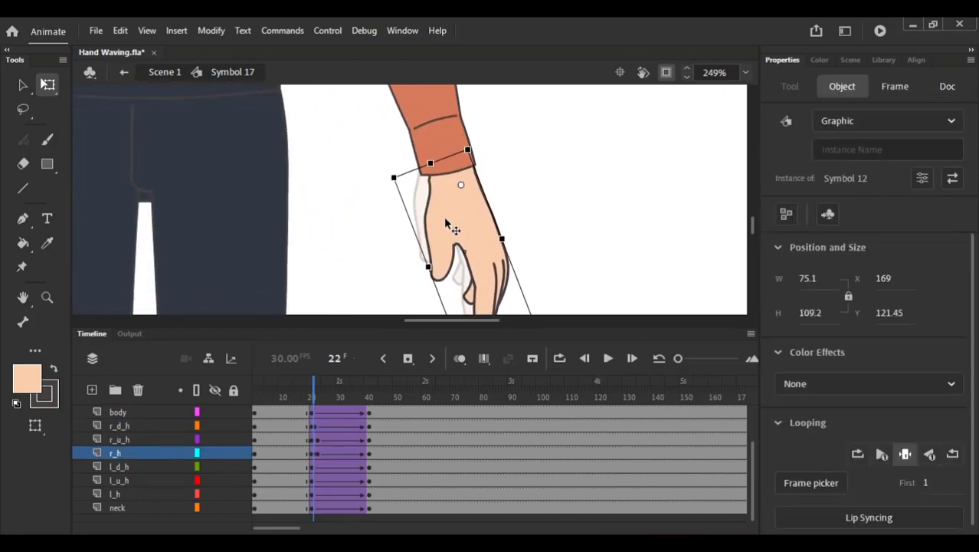
key("Left")
left_click(505, 166)
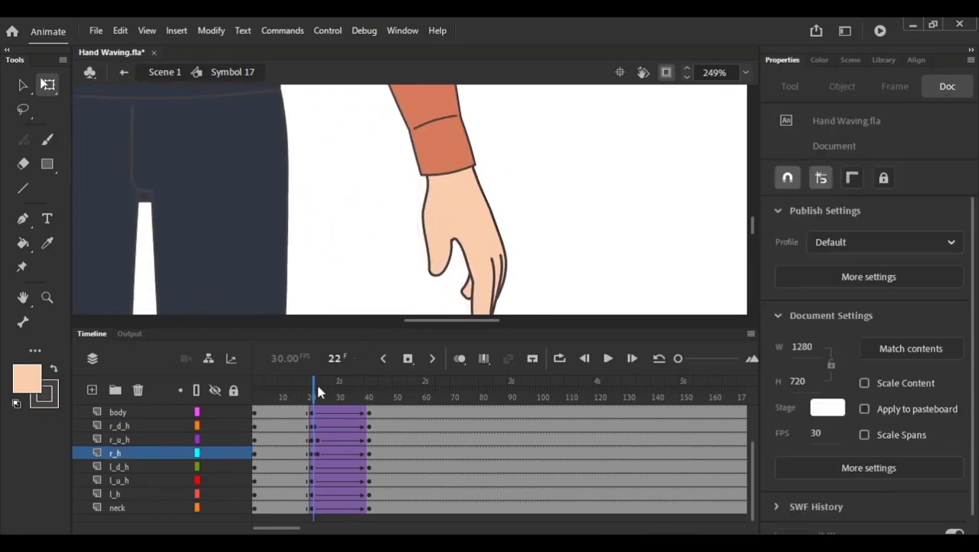
left_click(338, 384)
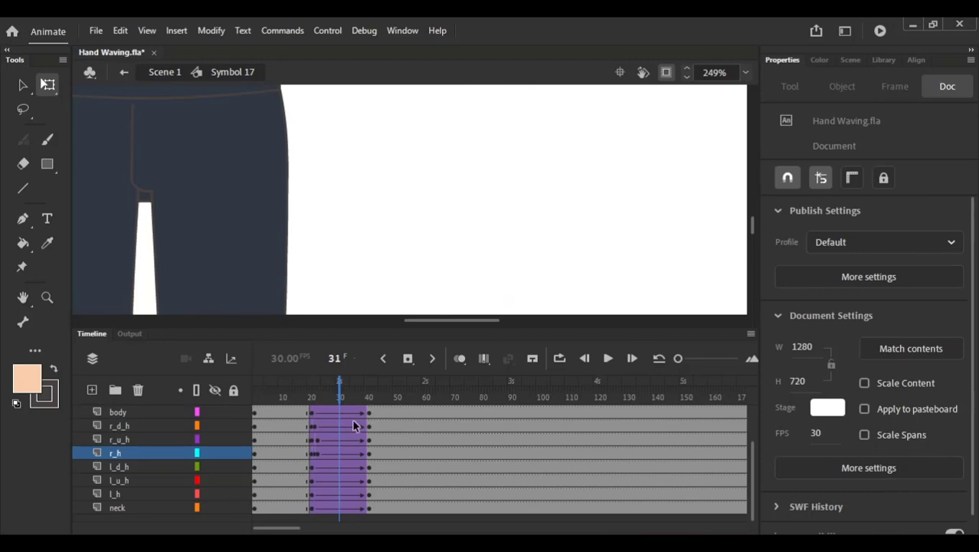
key("ctrl+=")
left_click_drag(488, 100, 480, 185)
left_click_drag(440, 123, 479, 290)
left_click(523, 275)
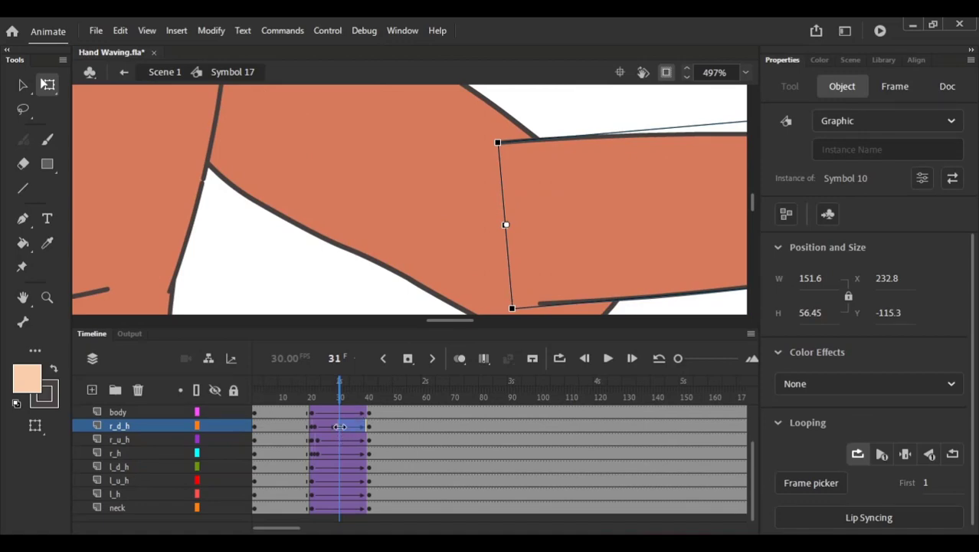
key("ctrl+z")
key("ctrl+minus")
key("ctrl+minus")
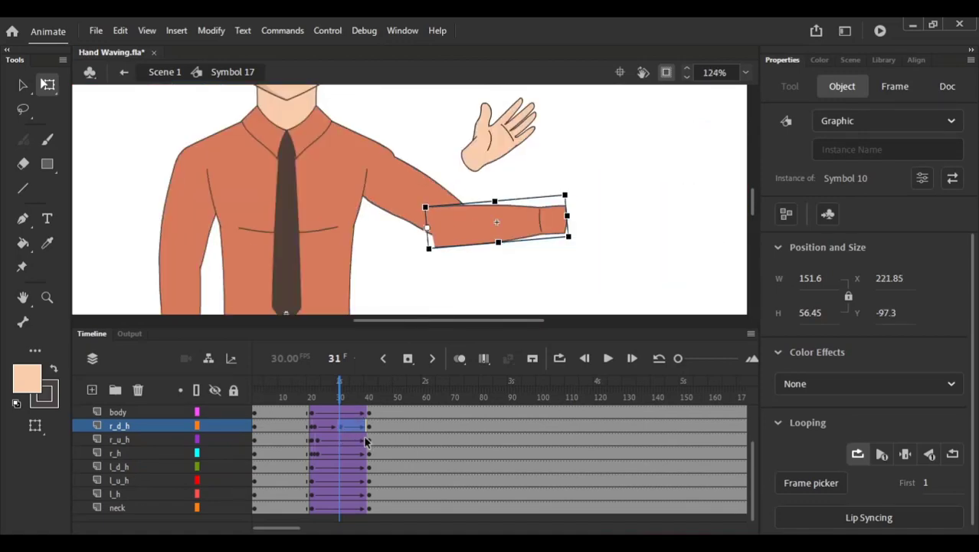
key("ctrl+z")
Step: At frame 29, align the upper arm with the shoulder and shift the forearm so it joins at the elbow
left_click(334, 381)
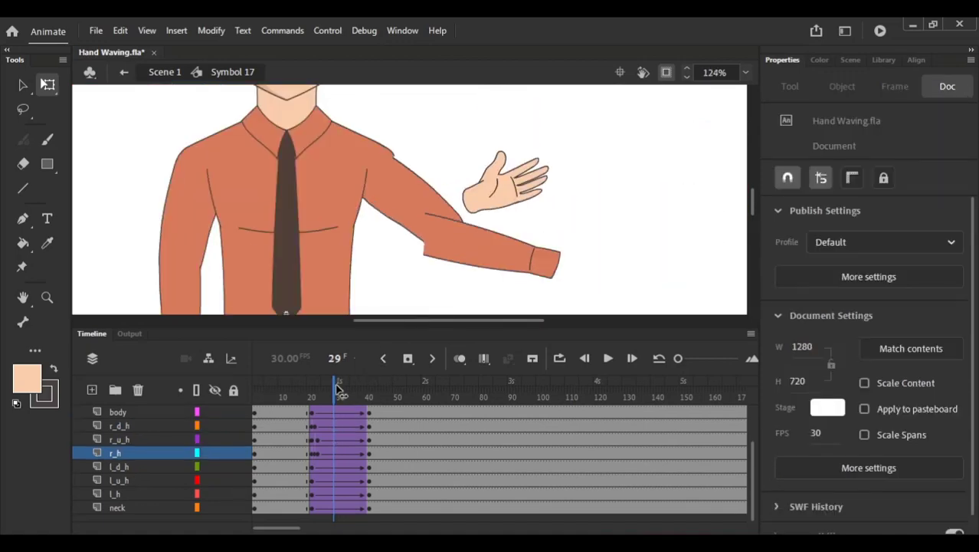
scroll(465, 199, "up", 2)
left_click_drag(458, 196, 464, 181)
left_click_drag(401, 134, 370, 200)
left_click_drag(470, 269, 484, 262)
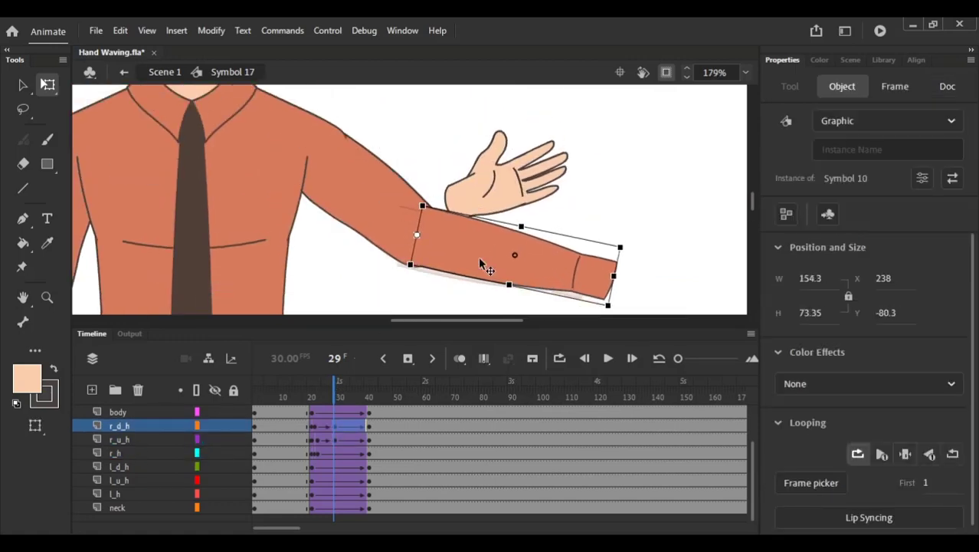
left_click(608, 188)
Step: At frame 29, move the open hand onto the cuff, rotate it clockwise in line with the forearm, and view the whole stage
left_click(524, 265)
left_click_drag(524, 155, 594, 177)
left_click_drag(641, 157, 668, 216)
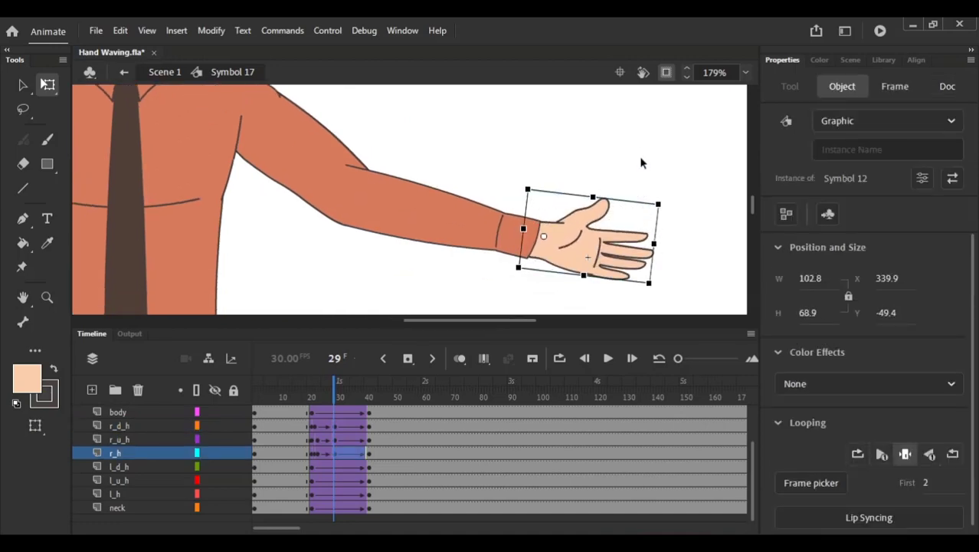
left_click(639, 158)
key("ctrl+2")
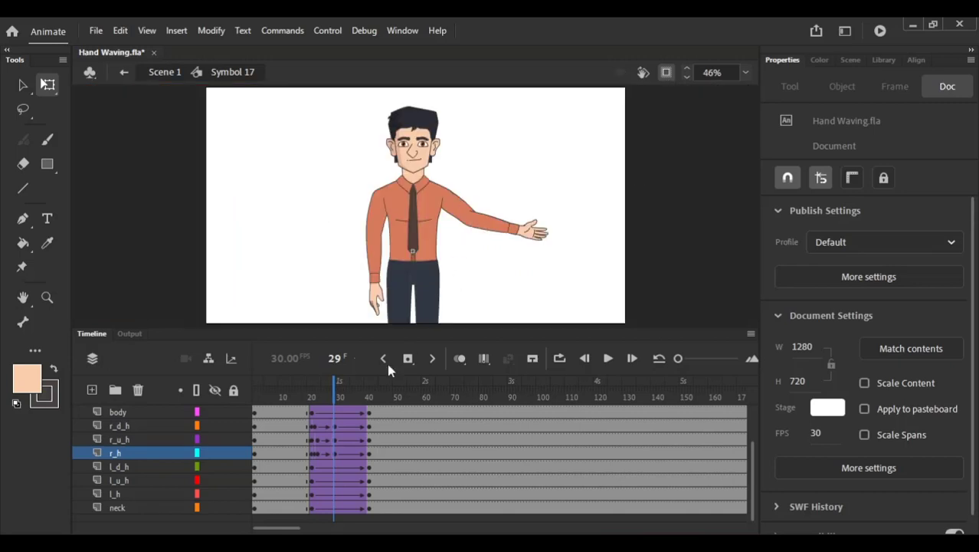
Step: Play back the arm raise from around frame 22 and check how the forearm and hand stay attached
left_click(314, 383)
key("Return")
key("Return")
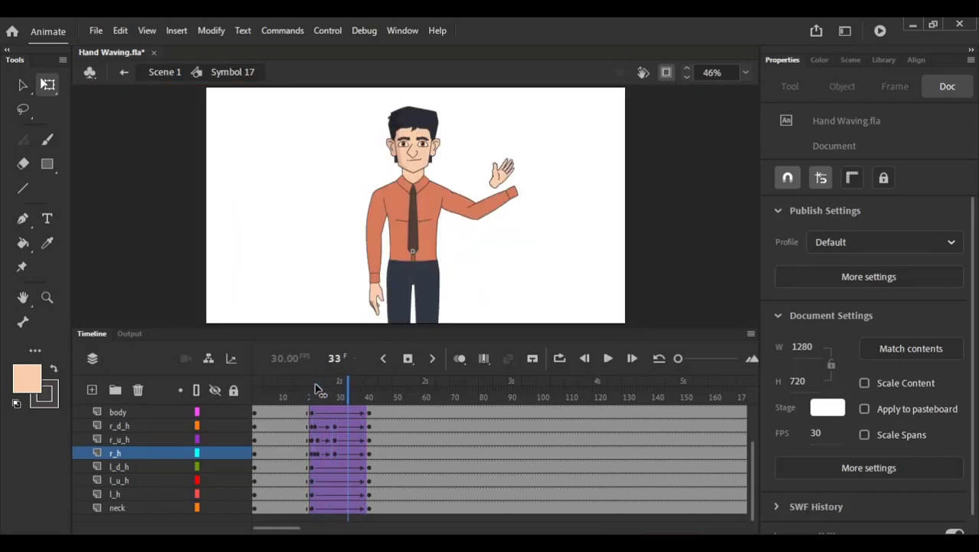
left_click(313, 392)
key("Return")
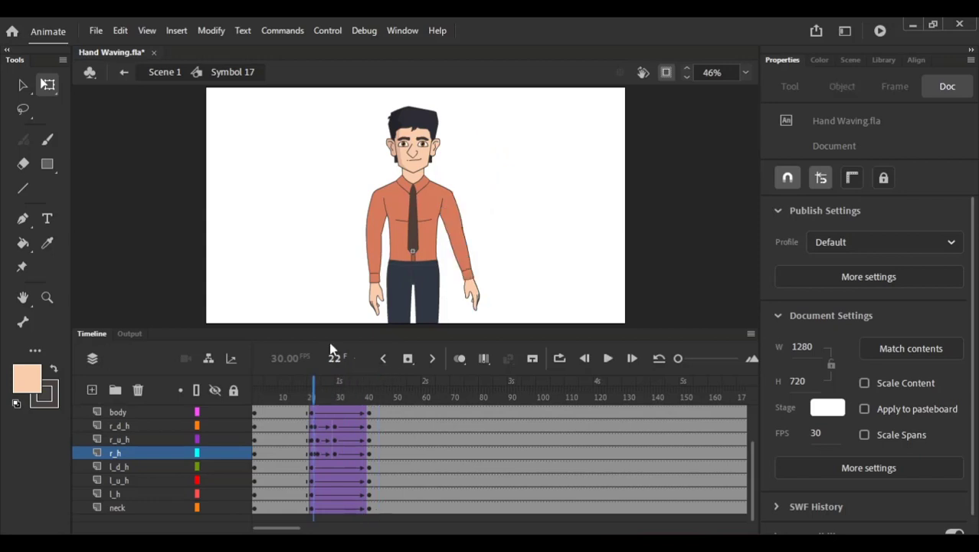
Step: At frame 29, fit the forearm into the elbow and move the open hand onto the end of the cuff
left_click_drag(330, 386, 335, 387)
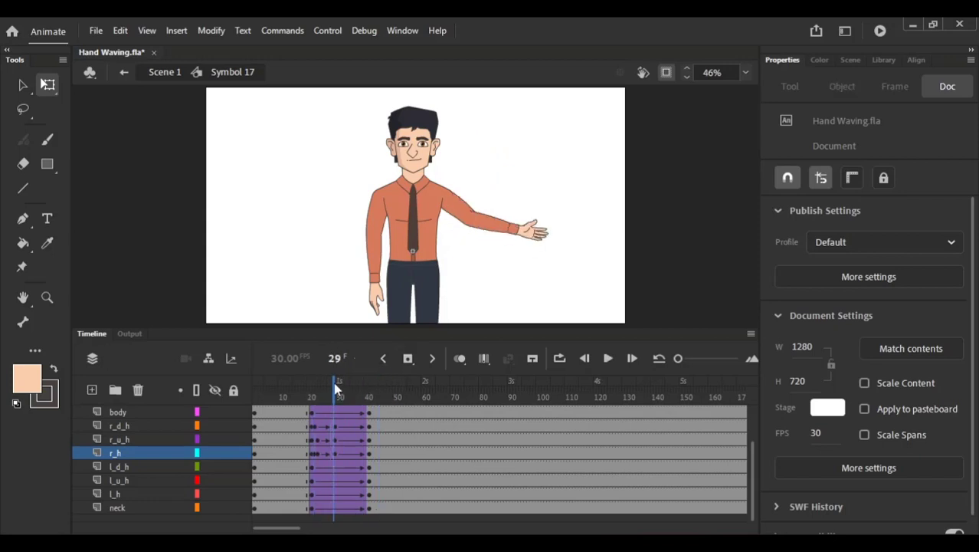
left_click(464, 154)
left_click(419, 216)
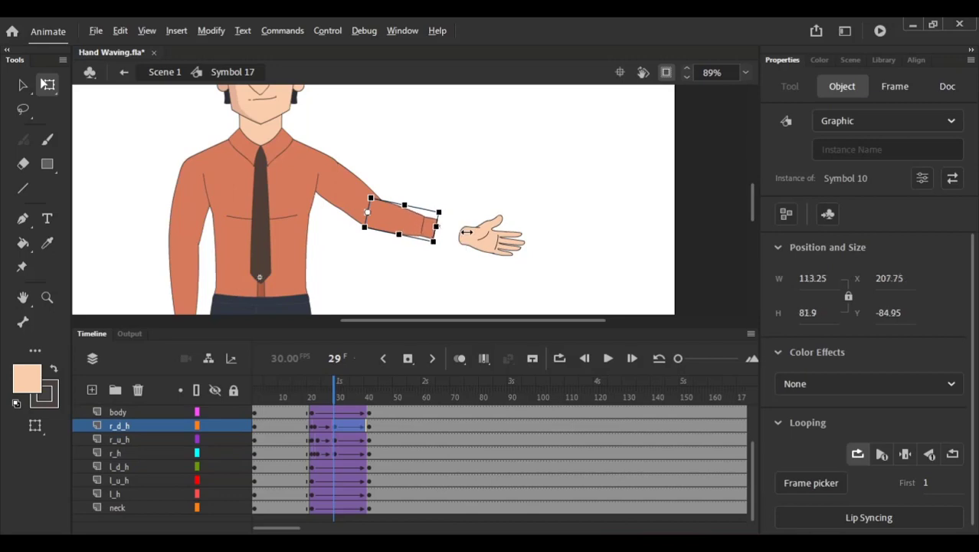
left_click(458, 255)
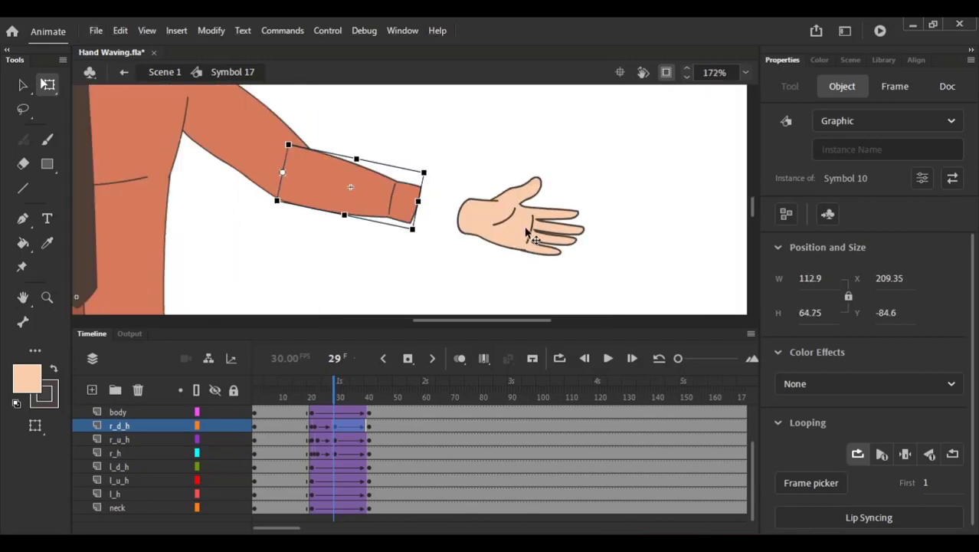
left_click_drag(525, 230, 464, 226)
left_click(545, 152)
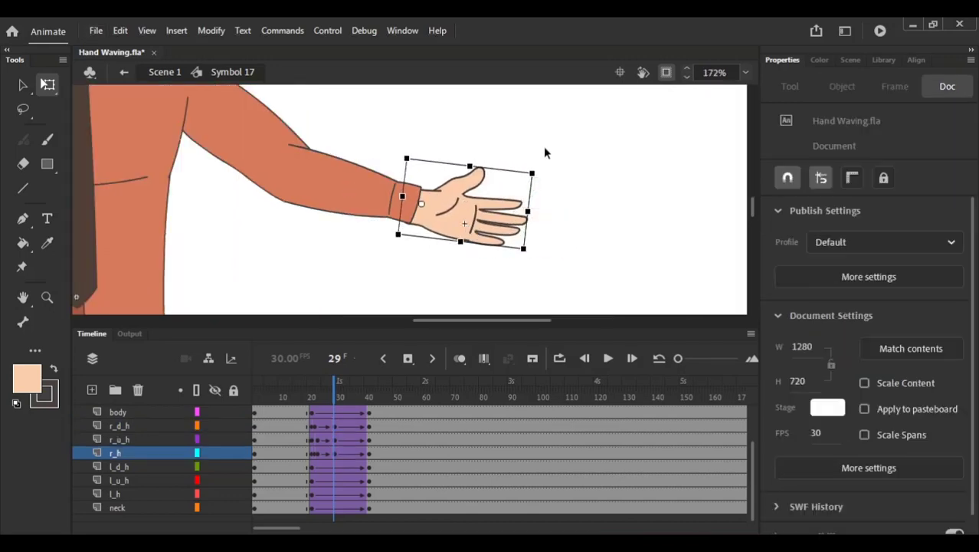
Step: View the whole stage and play back the tween from frame 20 to look for detached arm parts
left_click(309, 388)
left_click(744, 72)
left_click(734, 91)
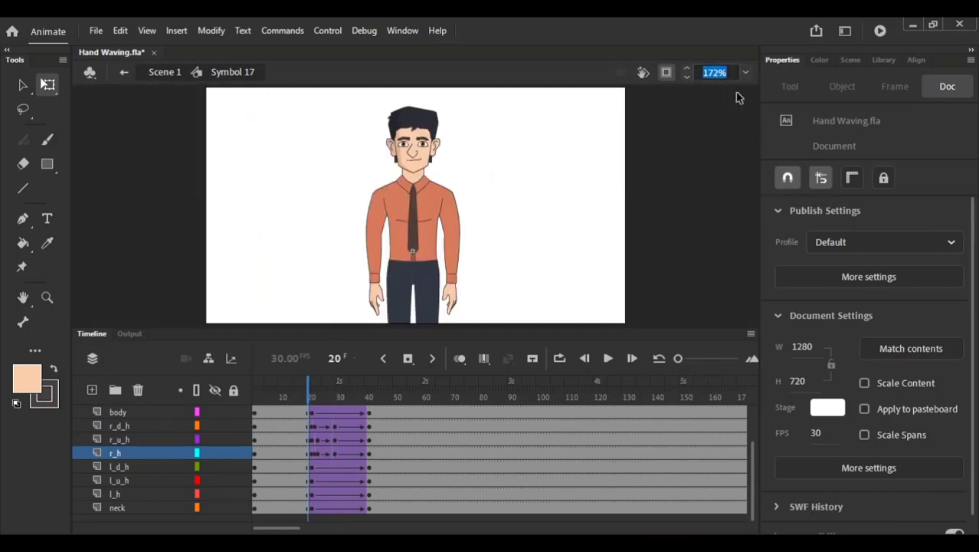
key("Return")
left_click(326, 389)
key("Return")
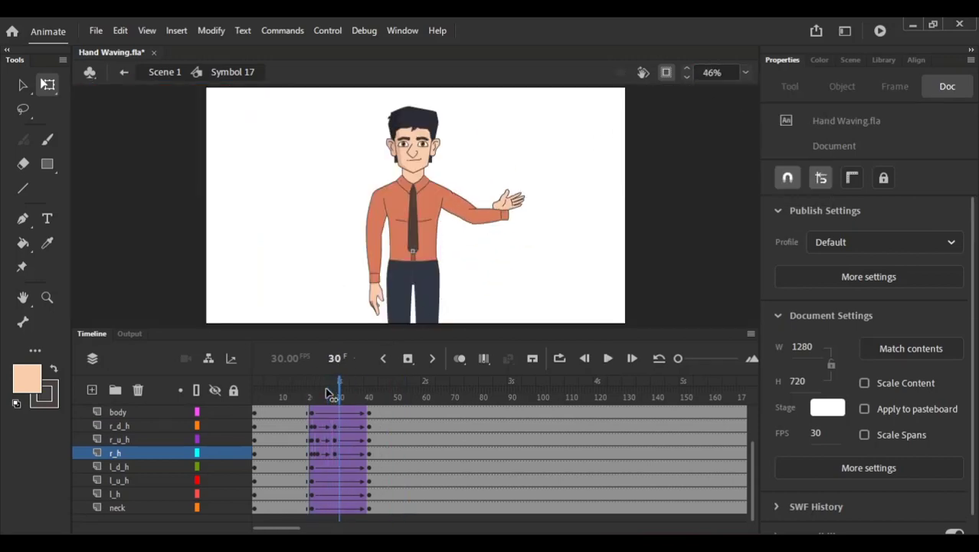
key("Return")
Step: At frame 31, nudge the forearm on layer r_d_h into the elbow and fit the open hand to the cuff
left_click(469, 181, "ctrl")
left_click(342, 398)
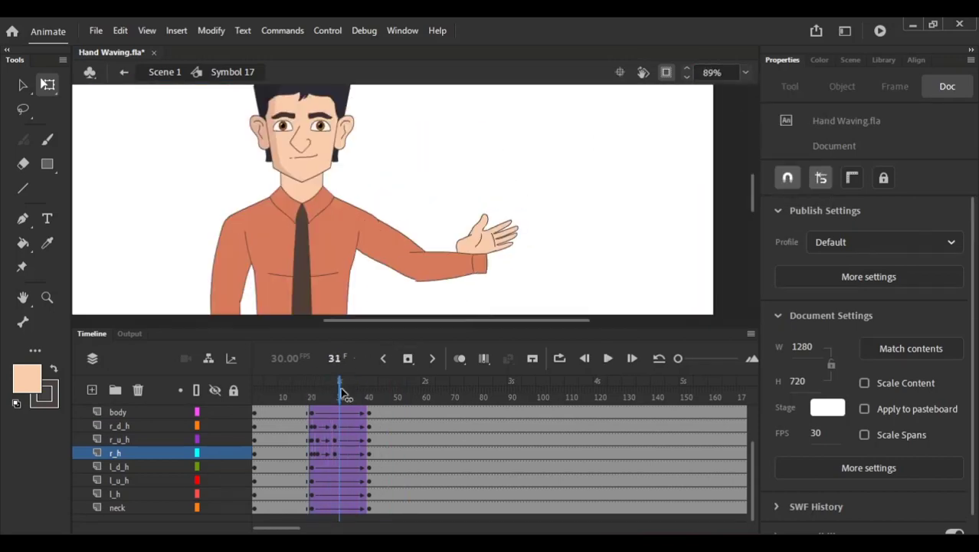
left_click(446, 246, "ctrl")
left_click(446, 258)
key("Right")
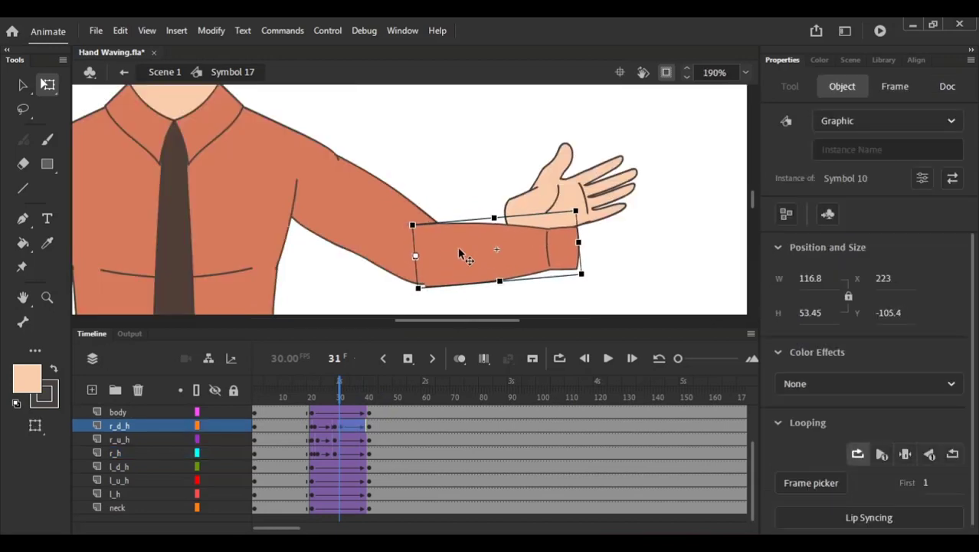
key("Up")
key("Up")
key("Up")
left_click_drag(642, 176, 700, 131)
left_click(700, 131)
Step: At frame 36, move the raised forearm up and to the left so its outline joins the upper arm at the elbow
left_click(342, 392)
left_click_drag(342, 391, 354, 391)
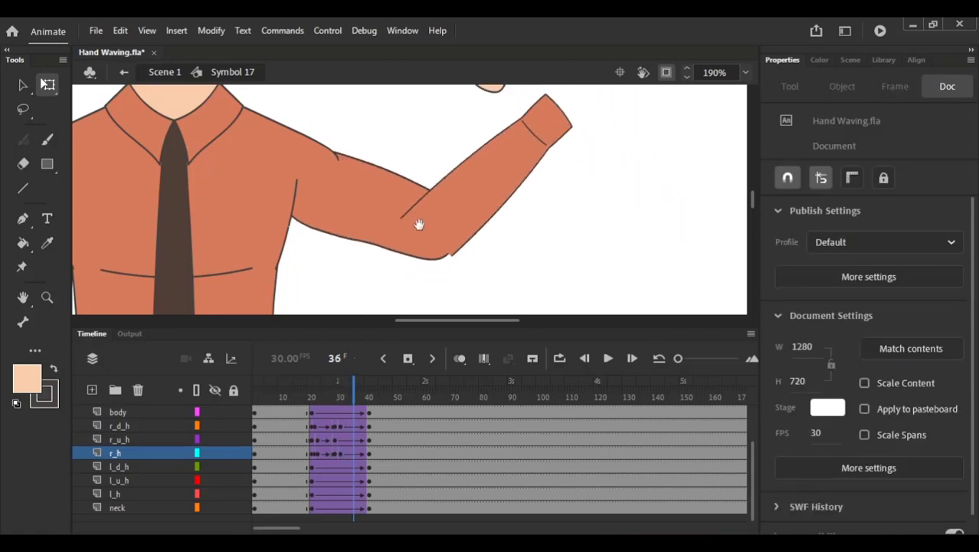
left_click_drag(419, 223, 426, 292)
left_click(485, 248)
left_click_drag(531, 235, 517, 200)
key("Up")
key("Up")
key("Left")
key("Left")
key("Left")
key("Left")
key("Left")
key("Left")
key("Up")
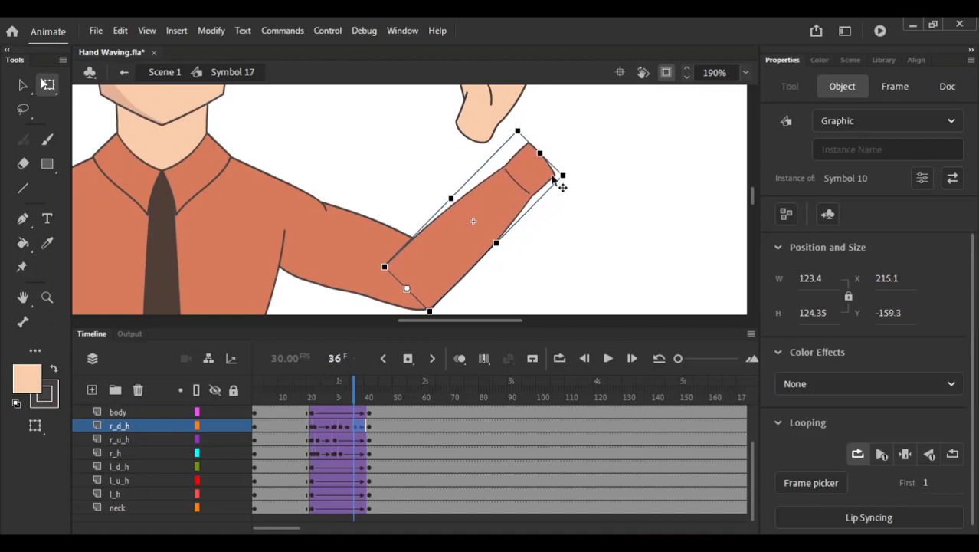
Step: At frame 36, move the open hand onto the cuff and rotate it clockwise in line with the forearm
left_click_drag(530, 99, 474, 141)
key("Left")
key("Left")
key("Left")
key("Down")
key("Down")
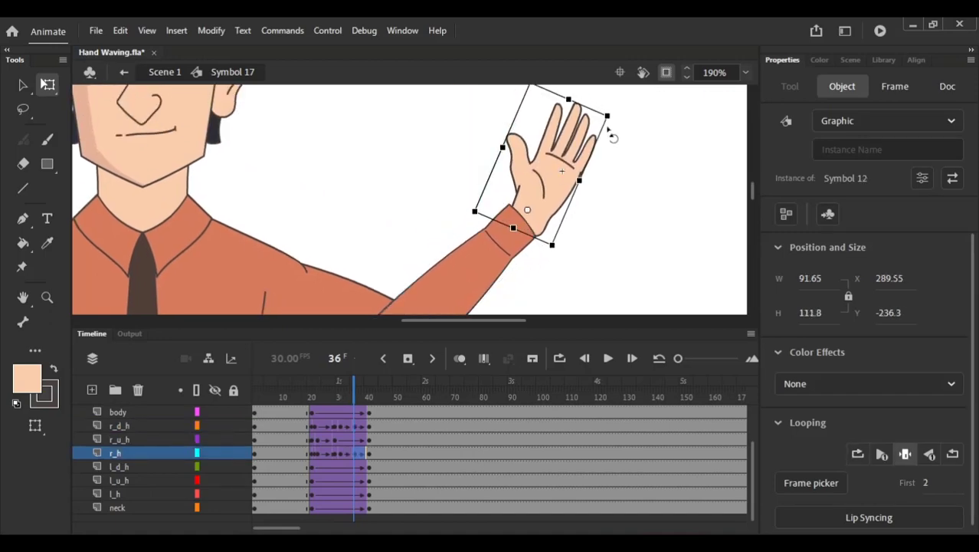
left_click_drag(620, 115, 636, 142)
Step: At frame 39, move the open hand down and to the right onto the cuff
mouse_move(354, 390)
left_mouse_down()
mouse_move(372, 390)
mouse_move(357, 392)
left_mouse_up()
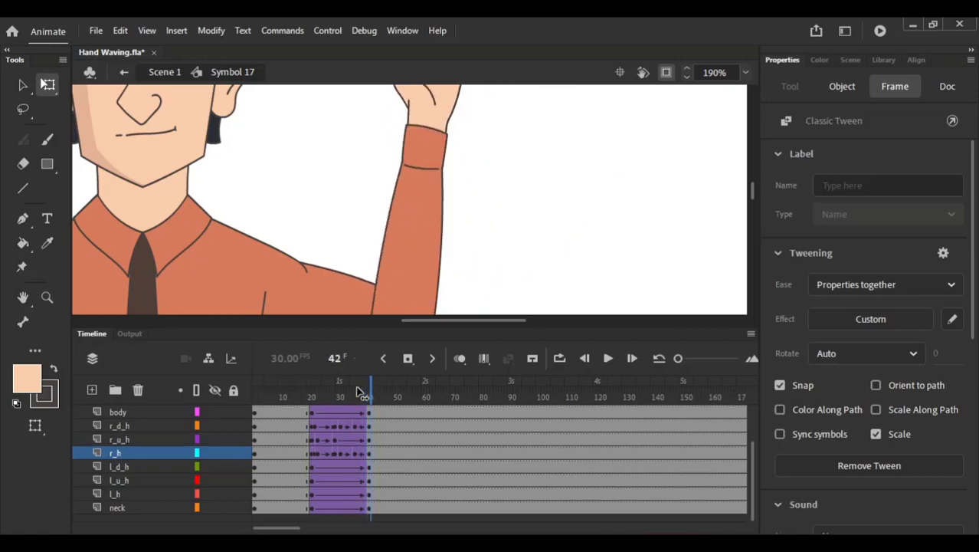
left_click(457, 170)
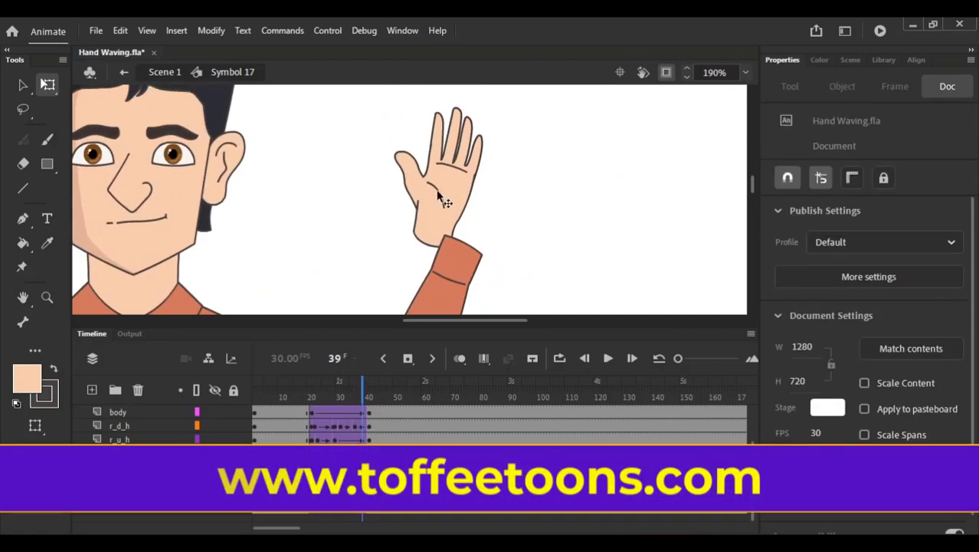
left_click_drag(437, 191, 467, 210)
Step: View the whole stage and repeatedly play back the arm raise to examine the shoulder, elbow and wrist joints
left_click(298, 411)
key("Return")
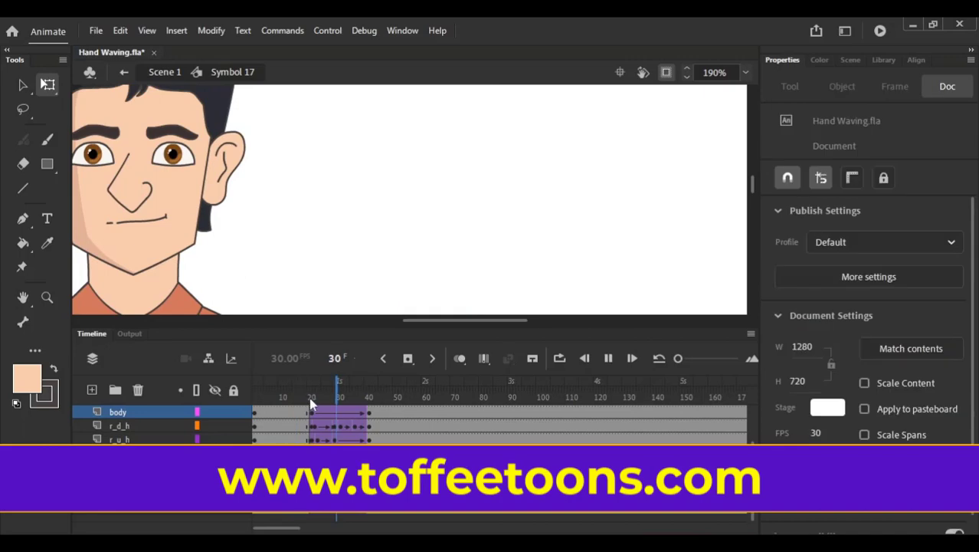
key("Return")
left_click(745, 72)
left_click(780, 89)
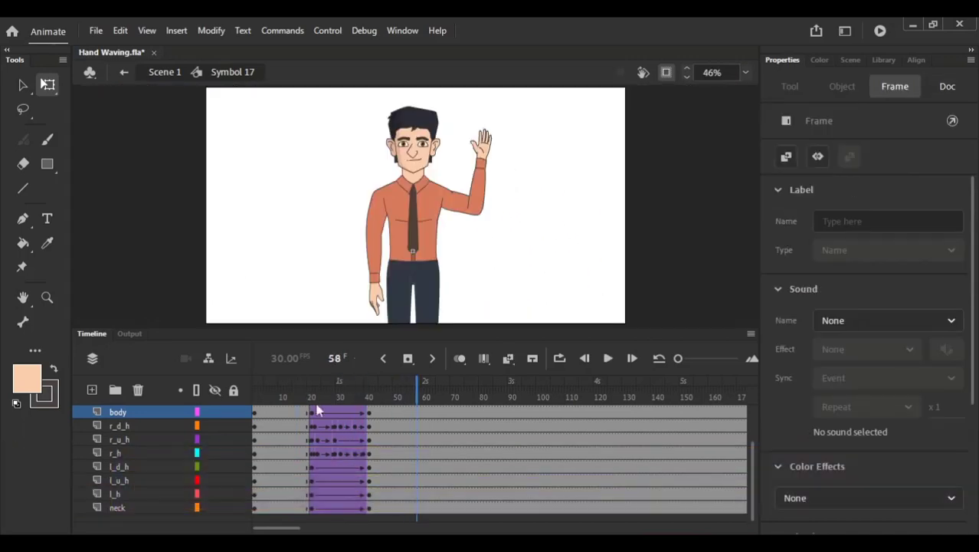
left_click(314, 383)
key("Return")
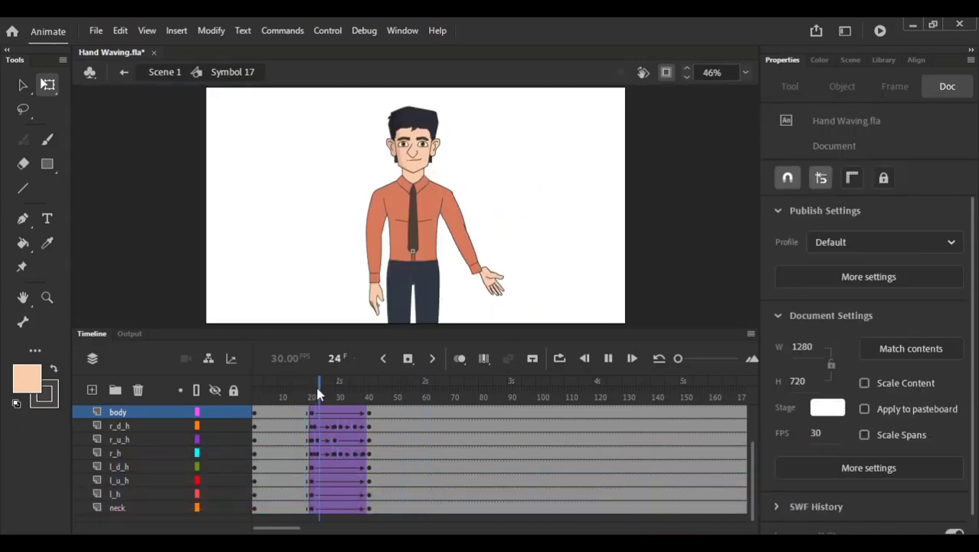
left_click(306, 387)
key("Return")
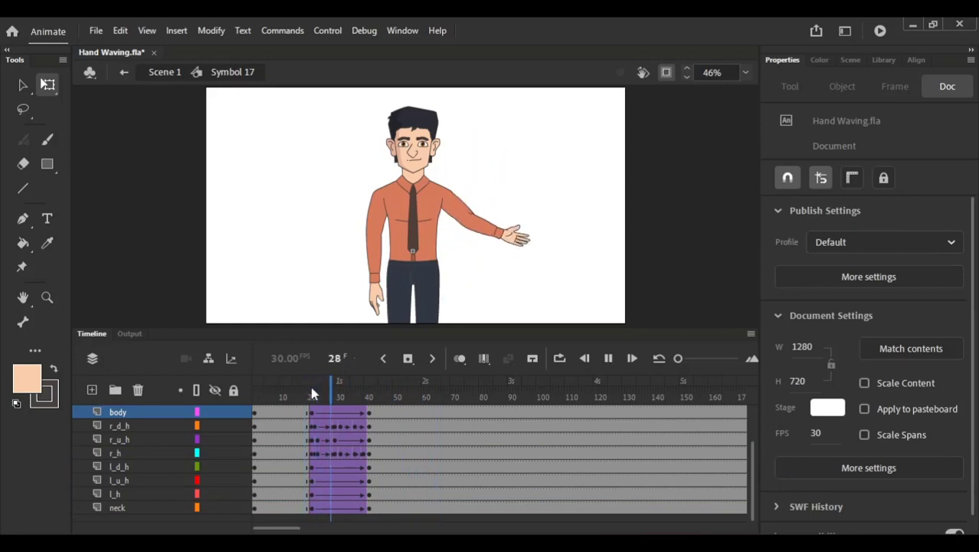
key("Return")
key("Return")
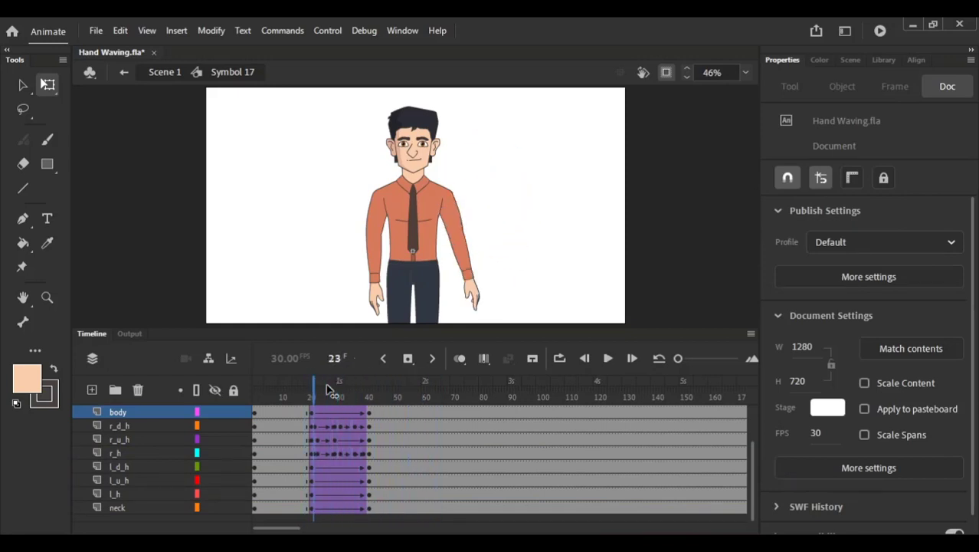
key("Return")
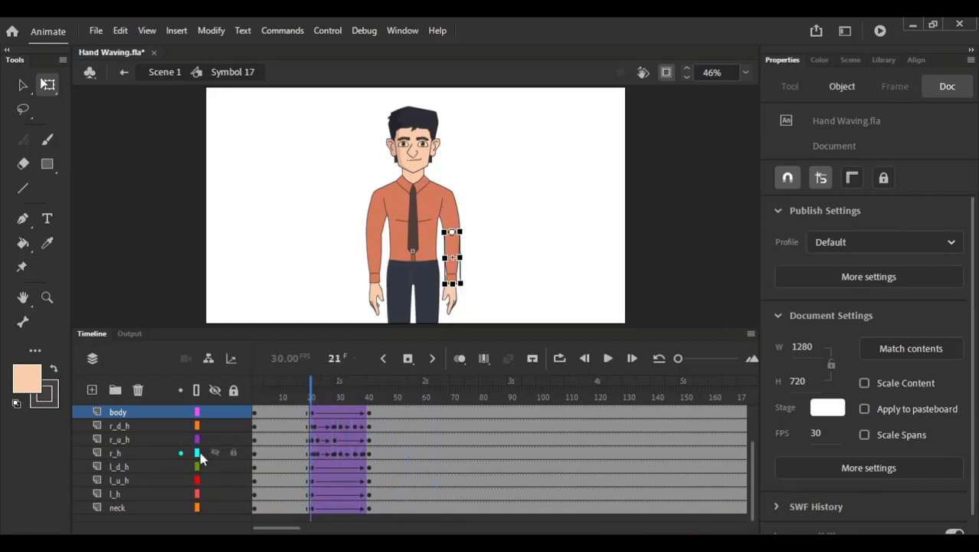
key("Return")
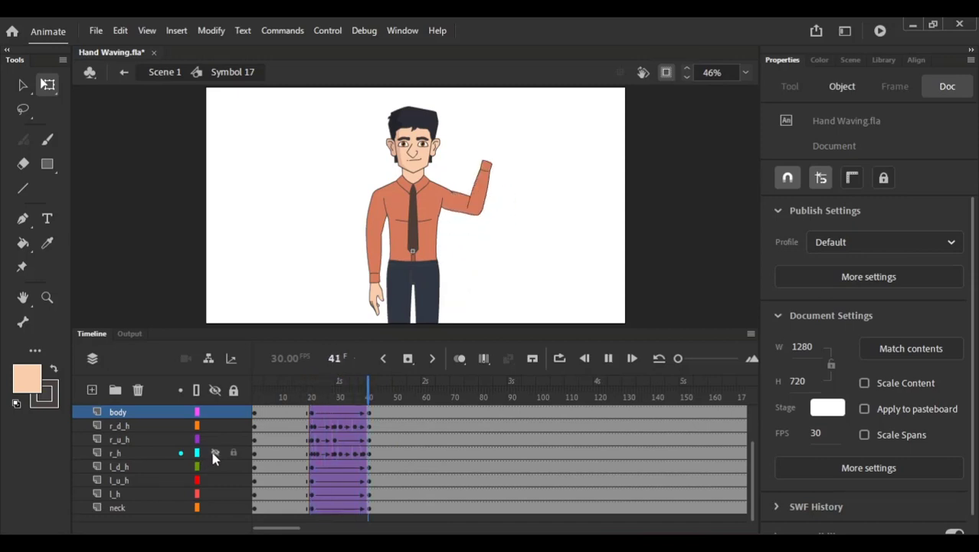
left_click(340, 392)
key("Return")
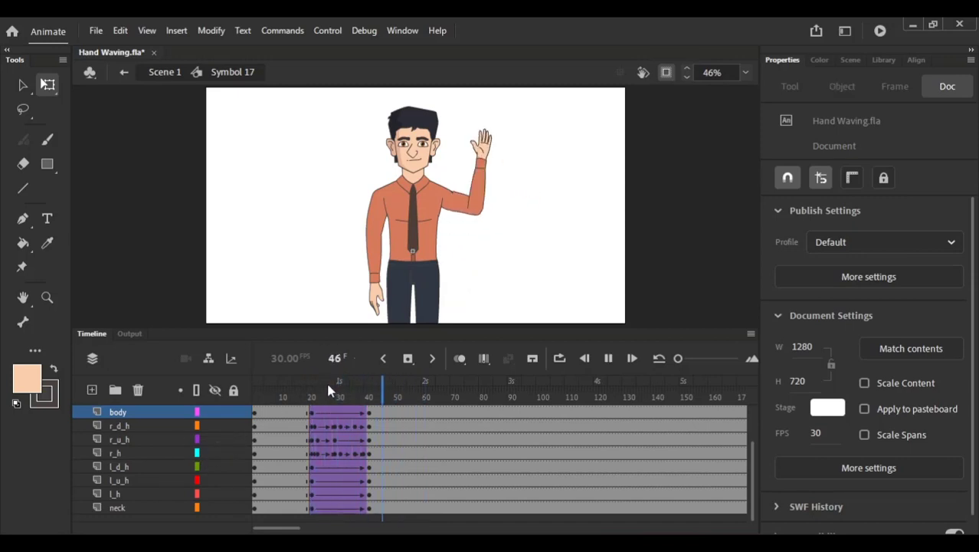
left_click(324, 379)
key("Return")
Step: Play back the arm raise in a close-up of the upper body and examine the joints
left_click_drag(449, 110, 518, 223)
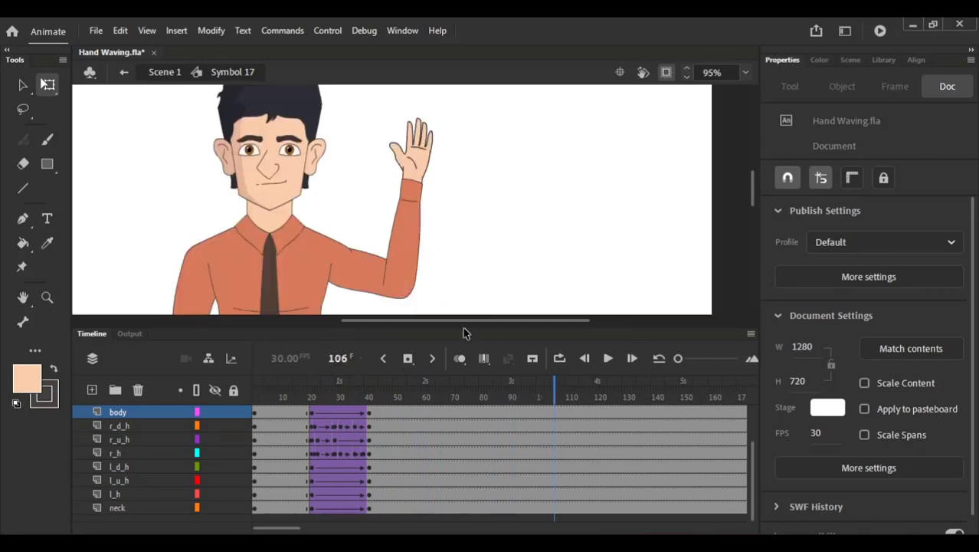
left_click(301, 391)
key("Return")
key("Return")
left_click_drag(388, 258, 405, 221)
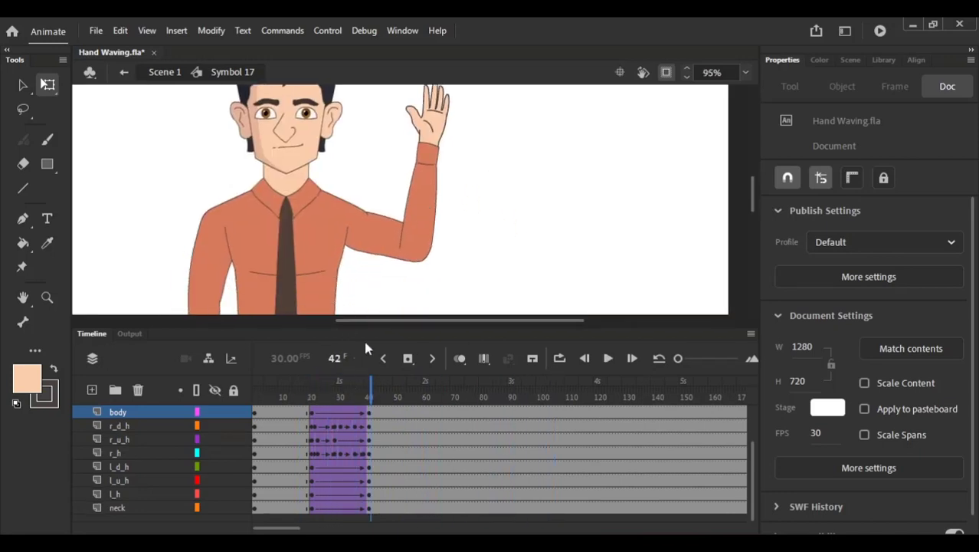
Step: At frame 24, reposition the upper arm on layer r_u_h so its outline meets the shoulder
left_click(320, 387)
key(".")
left_click_drag(343, 192, 394, 288)
left_click_drag(397, 230, 399, 224)
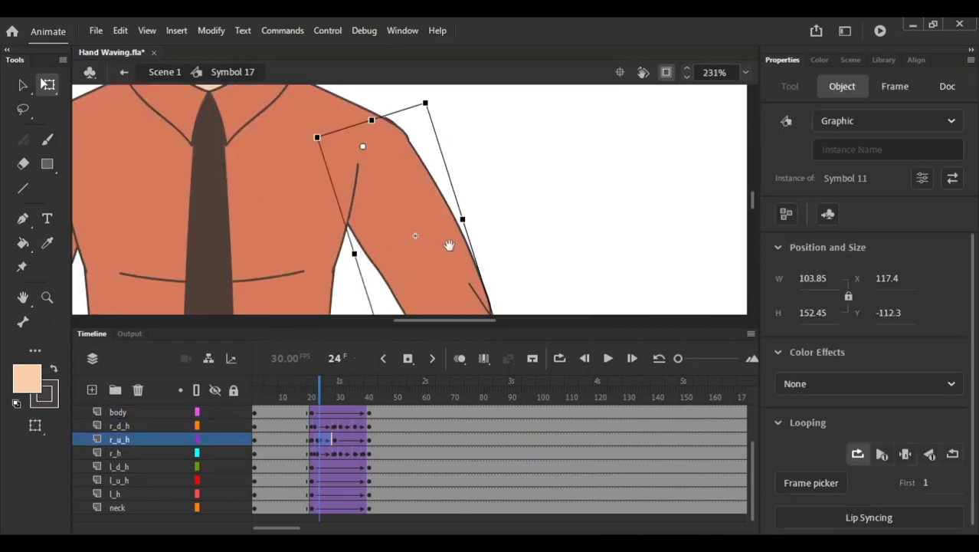
left_click_drag(449, 245, 430, 155)
left_click_drag(422, 191, 422, 198)
left_click_drag(557, 101, 548, 170)
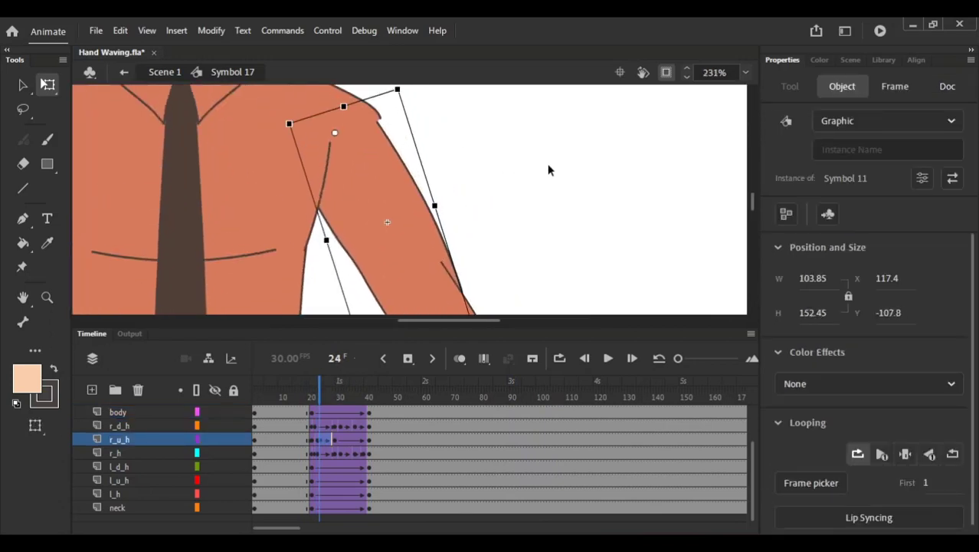
key("Right")
key("Right")
key("Right")
key("Right")
Step: At frame 24, shift the forearm to join the upper arm and fit the open hand against the cuff
left_click_drag(515, 256, 501, 154)
left_click_drag(501, 302, 583, 191)
left_click_drag(468, 171, 466, 241)
left_click_drag(422, 214, 434, 221)
left_click_drag(562, 241, 526, 256)
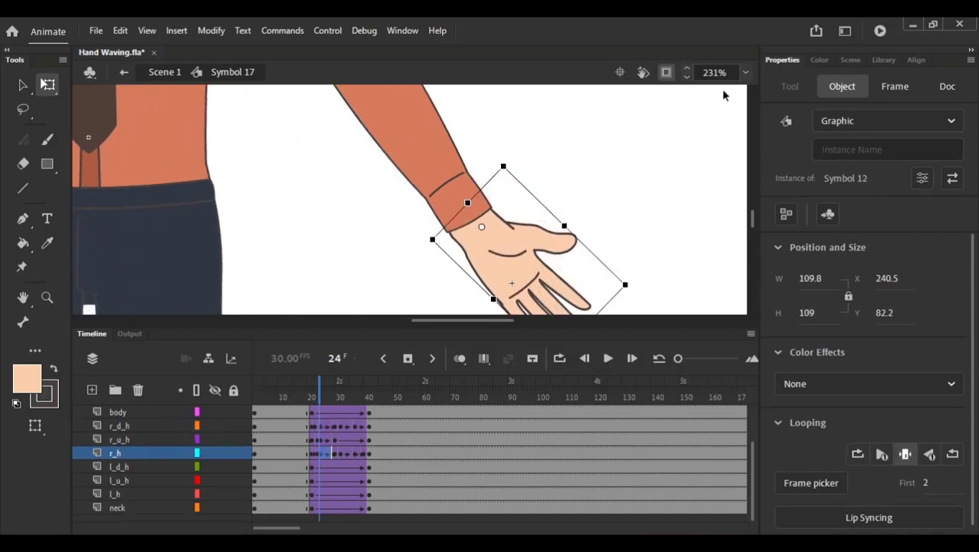
Step: View the whole stage and play back the arm raise from frame 19
left_click(745, 72)
left_click(778, 90)
left_click(310, 383)
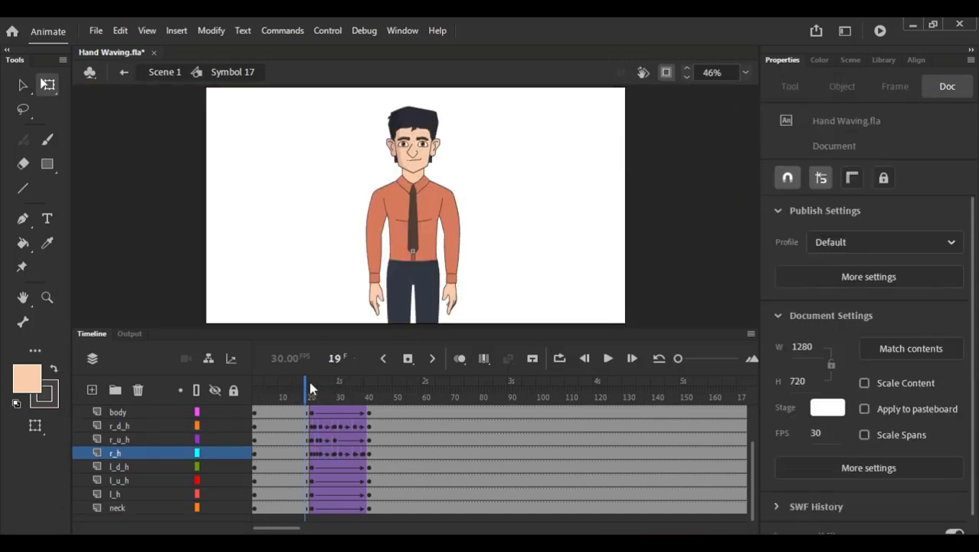
key("Return")
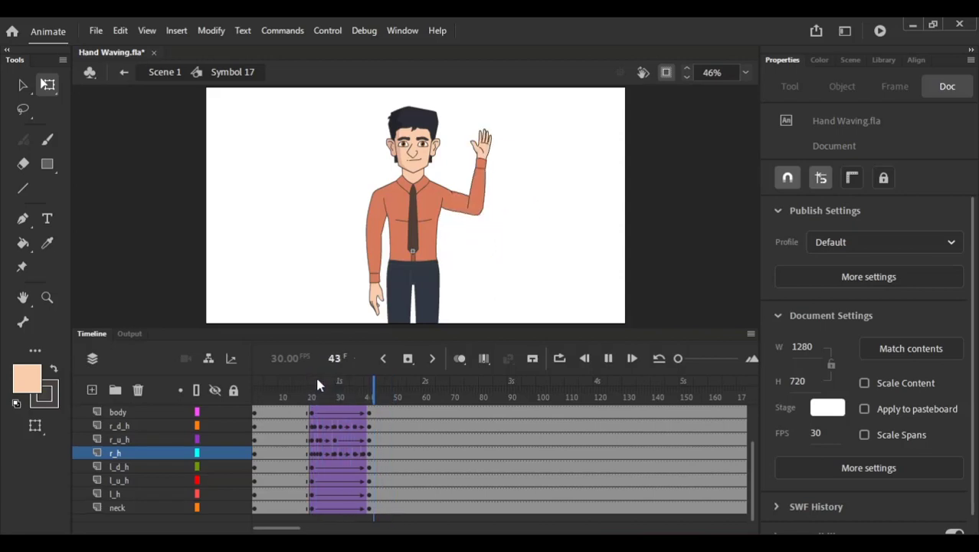
Step: At frame 23, align the forearm with the upper arm and fit the open hand onto the cuff
left_click(314, 385)
key(".")
left_click_drag(429, 154, 477, 291)
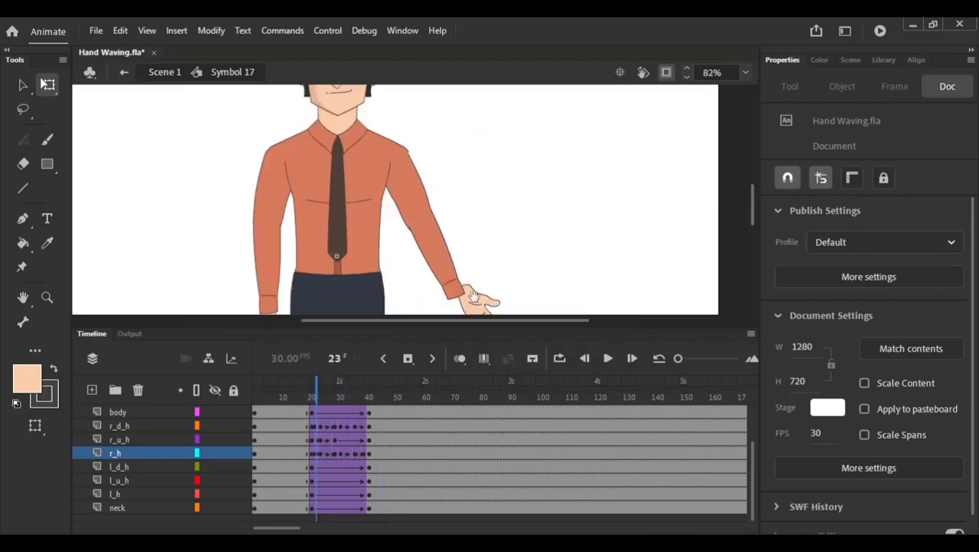
left_click_drag(379, 119, 425, 219)
left_click(419, 238)
left_click_drag(468, 285, 453, 120)
left_click(551, 243)
scroll(548, 252, "down", 3)
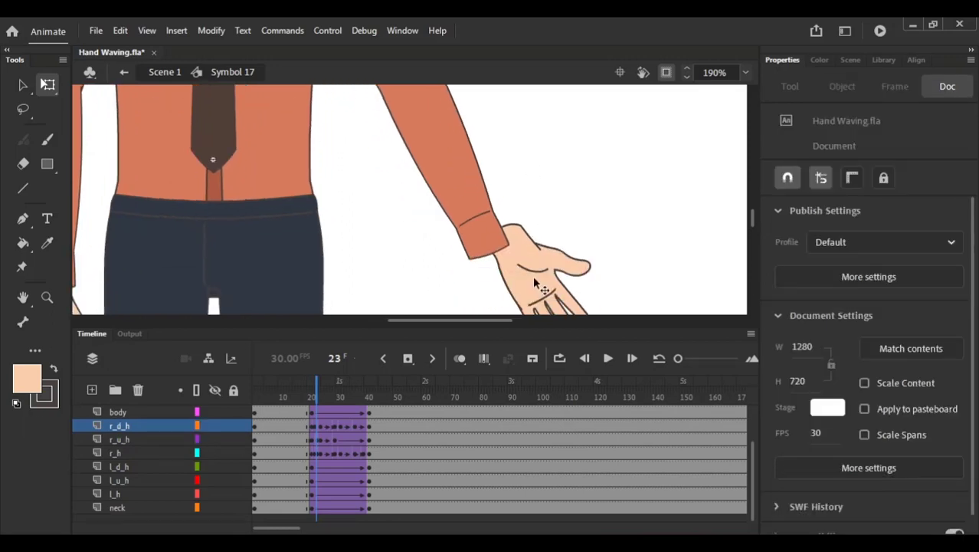
left_click(536, 281)
left_click_drag(535, 282, 534, 279)
Step: View the whole stage, play back the corrected arm raise, and examine the raised hand up close at frame 51
left_click(744, 72)
left_click(729, 105)
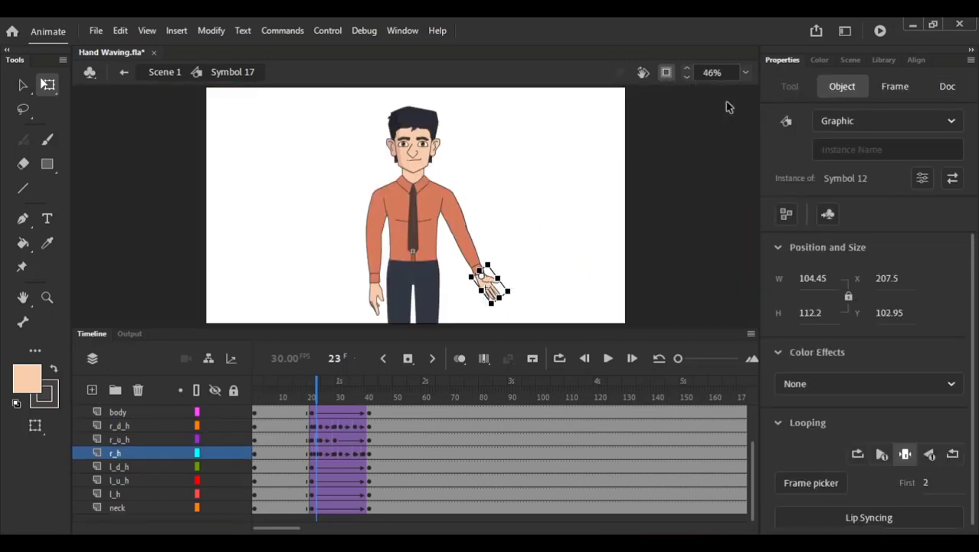
left_click(321, 382)
key("Return")
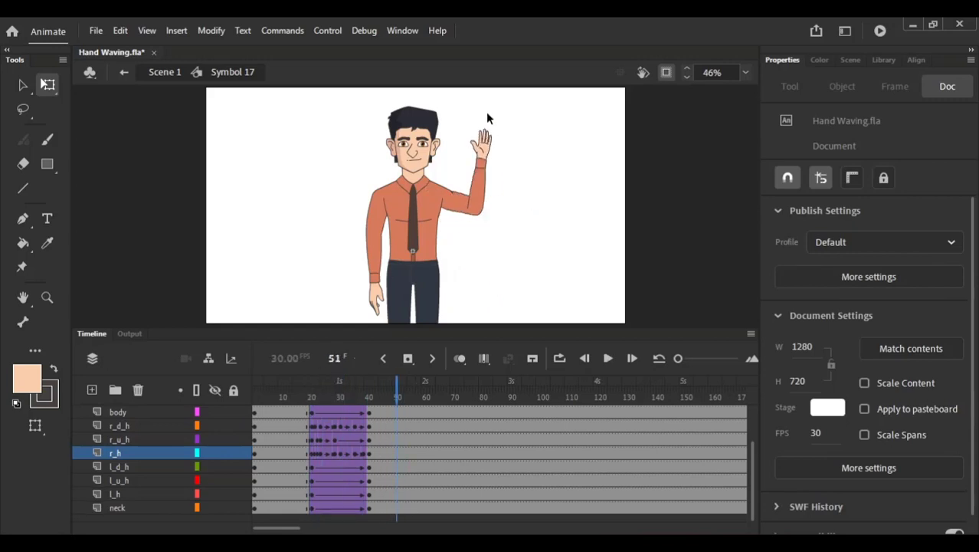
left_click_drag(453, 122, 502, 216)
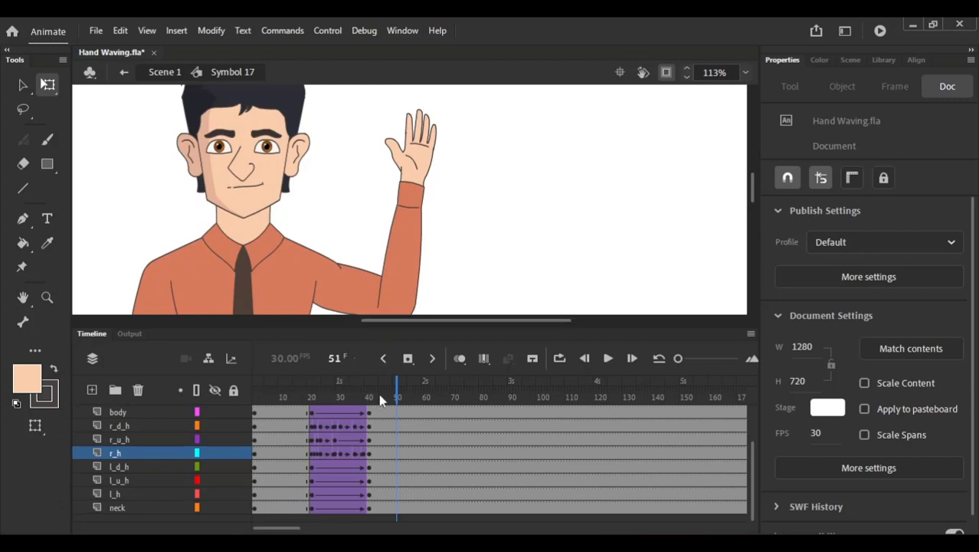
Step: Play back the raised arm and insert a keyframe on every layer at frame 48
left_click(344, 398)
key("Return")
key("Return")
left_click_drag(398, 511, 385, 512)
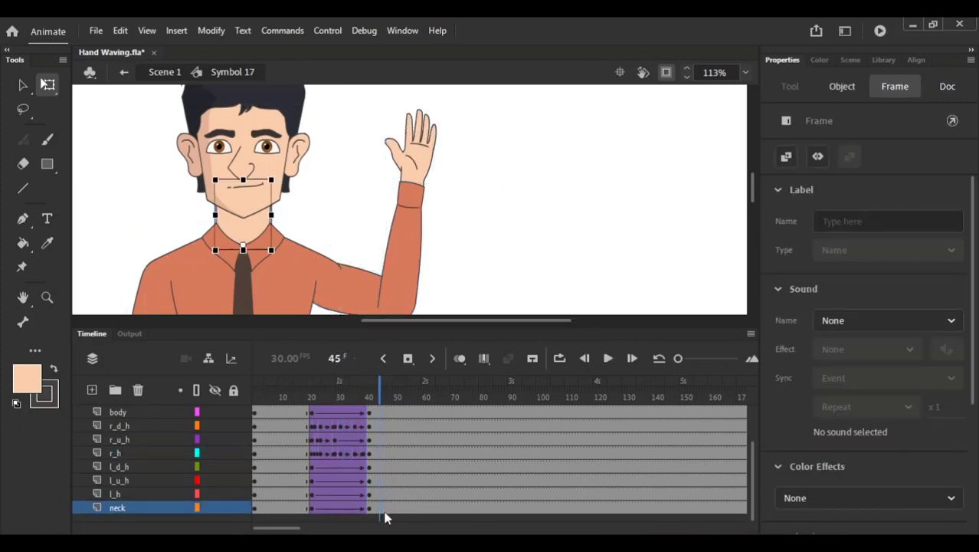
scroll(386, 517, "up", 2)
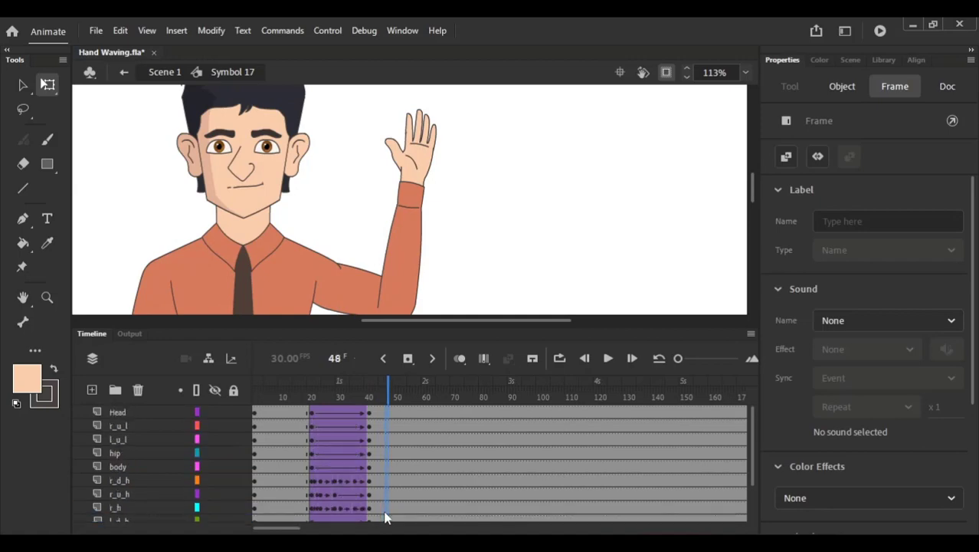
scroll(389, 415, "down", 2)
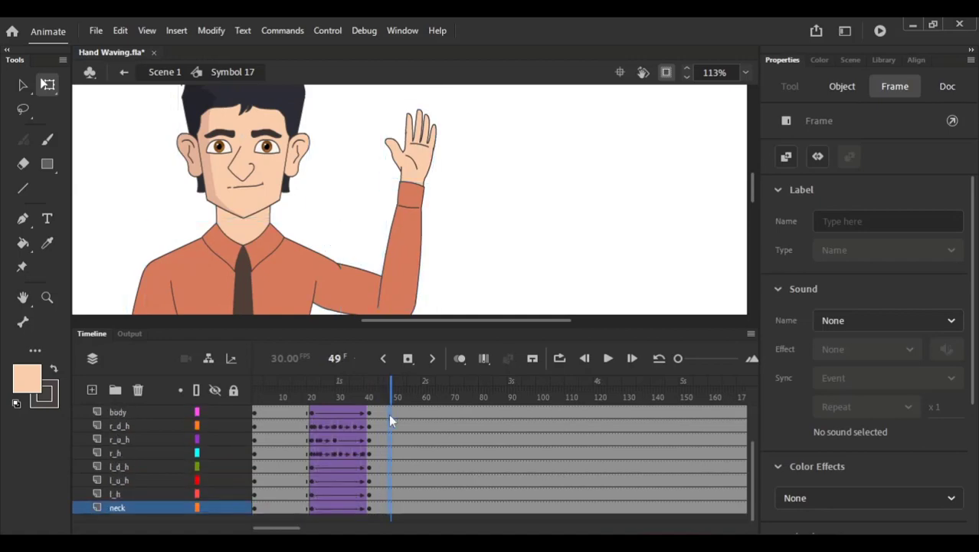
left_click(389, 415)
key("F6")
Step: At frame 48, tilt the raised forearm and open hand outward about the elbow and nudge them to fit the upper arm
left_click(459, 258)
left_click_drag(472, 295, 449, 254)
left_click_drag(333, 115, 455, 272)
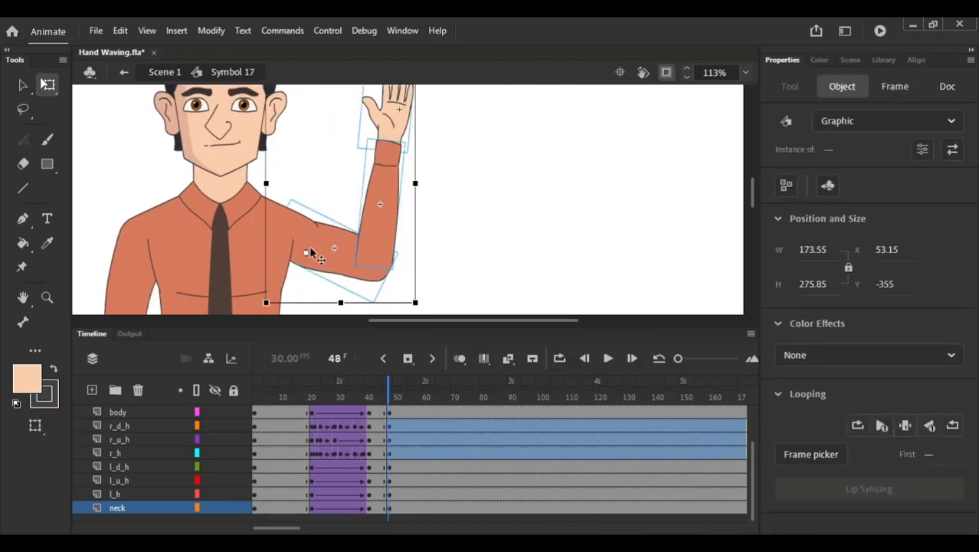
scroll(398, 176, "up", 2)
left_click_drag(420, 124, 444, 157)
scroll(459, 200, "down", 1)
left_click_drag(463, 209, 340, 134)
left_click_drag(380, 200, 362, 300)
left_click_drag(425, 101, 459, 118)
left_click(459, 118)
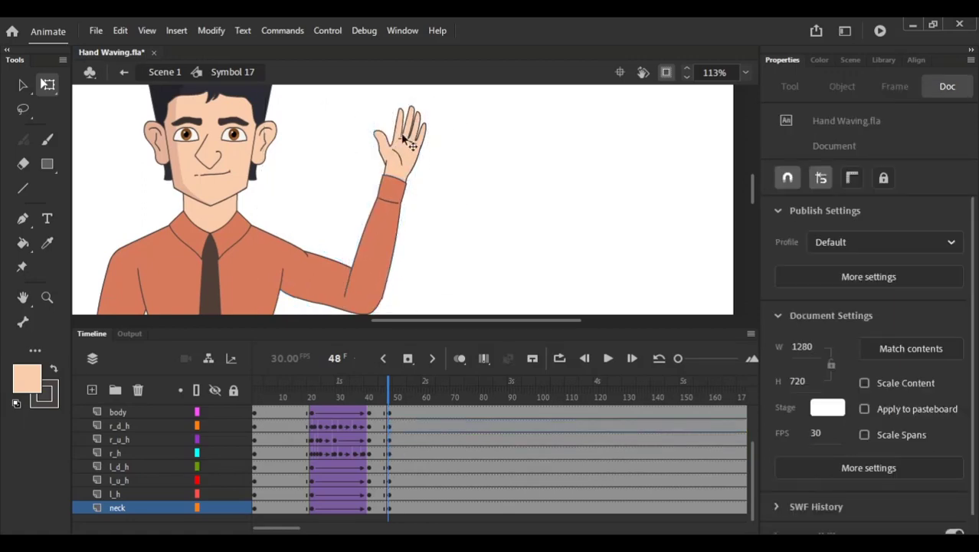
left_click_drag(449, 215, 373, 146)
key("Left")
left_click(544, 123)
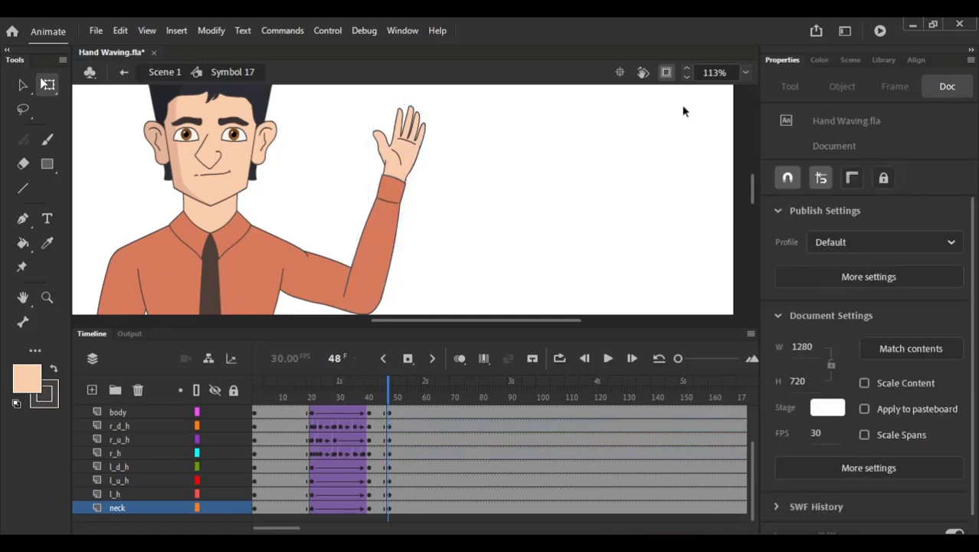
Step: Create a classic tween on all layers leading up to the frame 48 keyframes and play it with the whole stage in view
left_click_drag(384, 506, 380, 411)
key("Return")
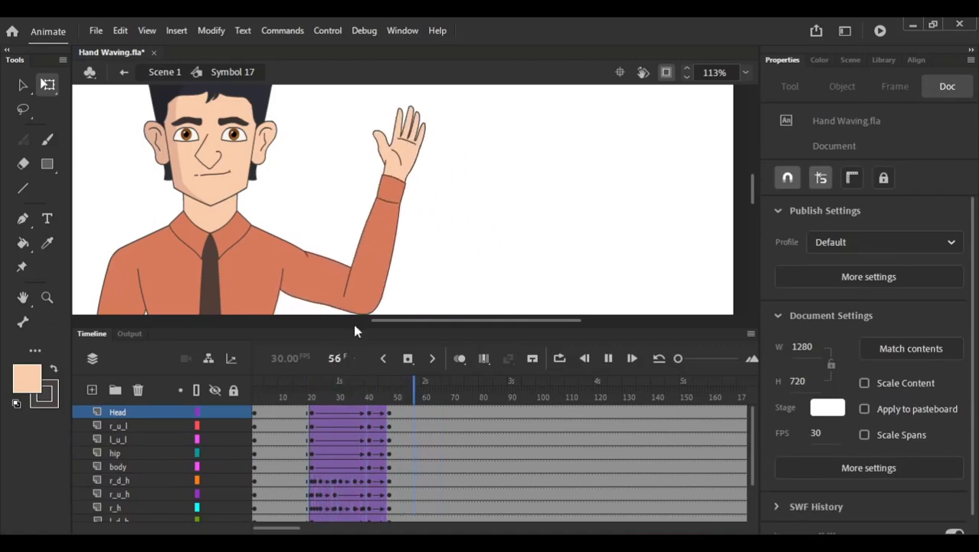
left_click(746, 72)
left_click(758, 93)
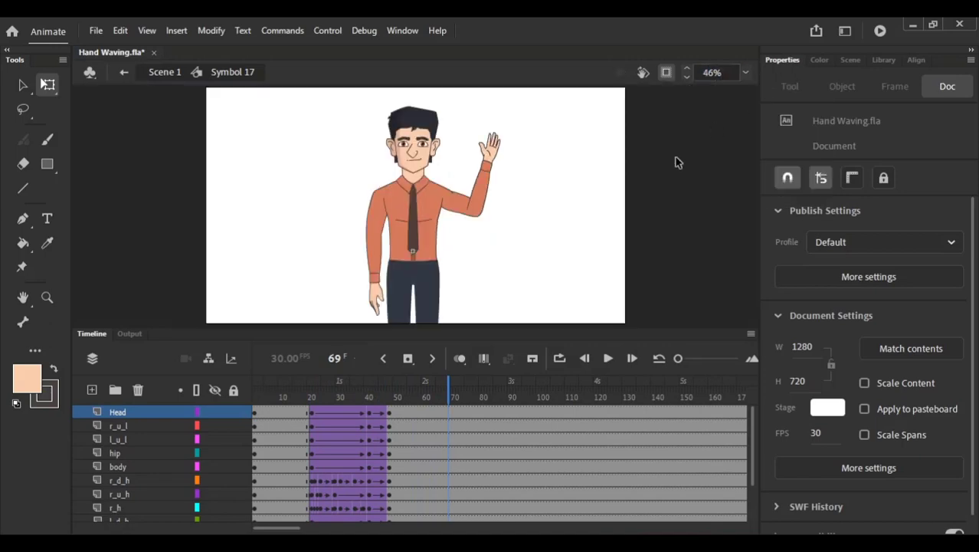
Step: Step through the arm raise frame by frame up to frame 36 and play it back from frame 17, checking the joints
left_click(312, 397)
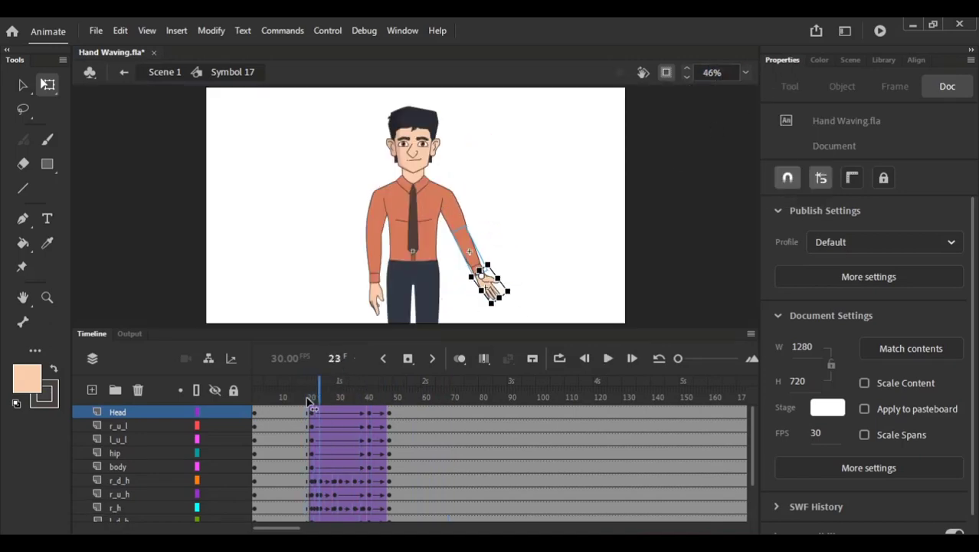
left_click_drag(309, 401, 364, 373)
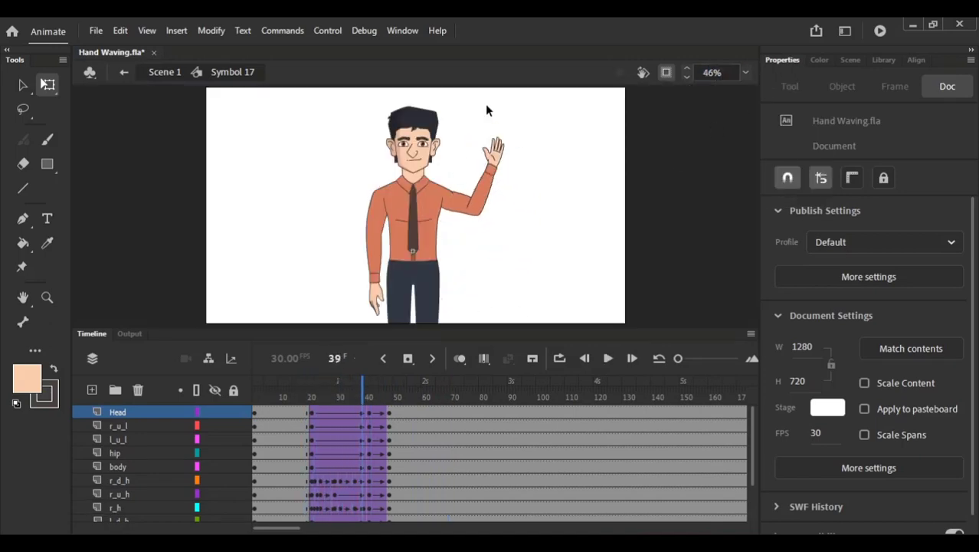
left_click(311, 397)
key("period")
key("period")
key("period")
key("period")
key("comma")
key("comma")
key("comma")
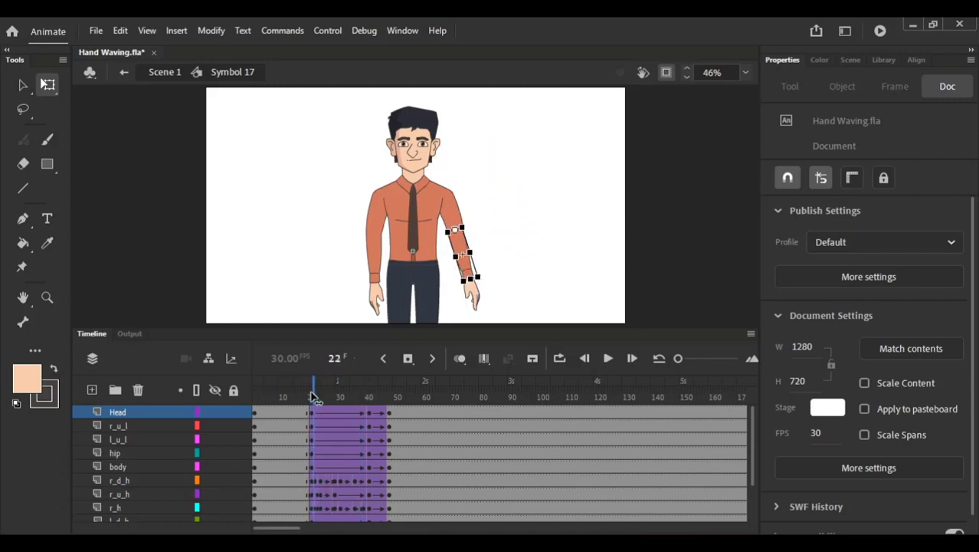
key("period")
key("period")
key("period")
key("period")
key("period")
key("period")
key("period")
key("period")
key("period")
key("period")
key("period")
key("period")
key("period")
key("period")
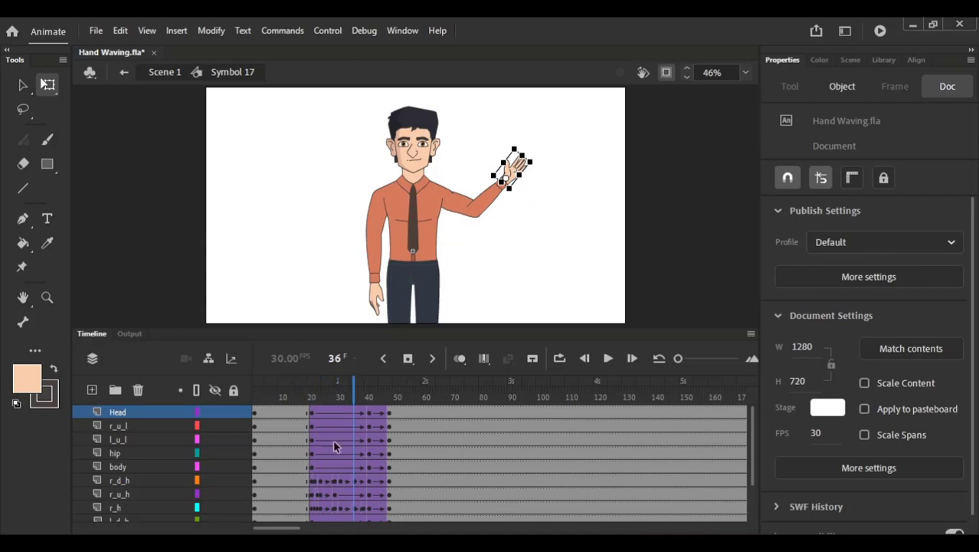
left_click(299, 396)
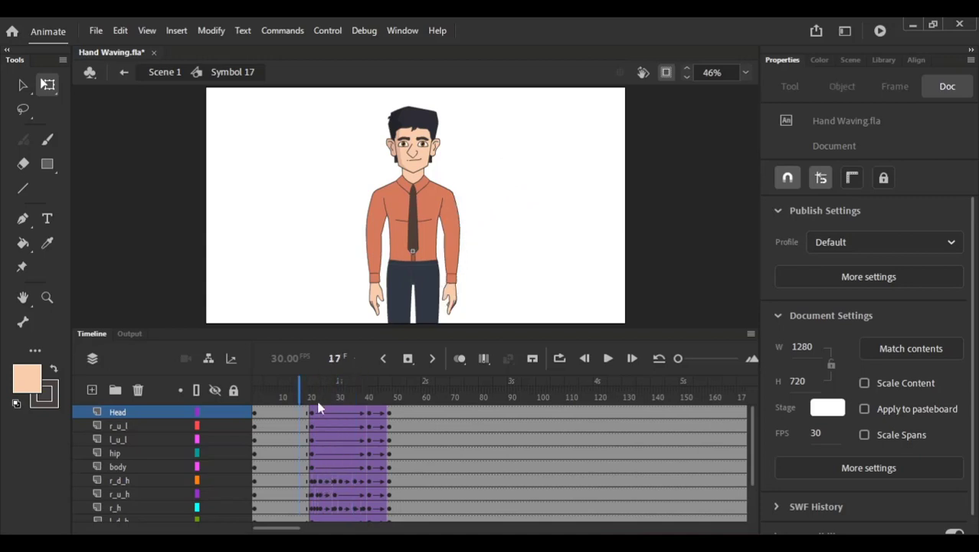
key("Return")
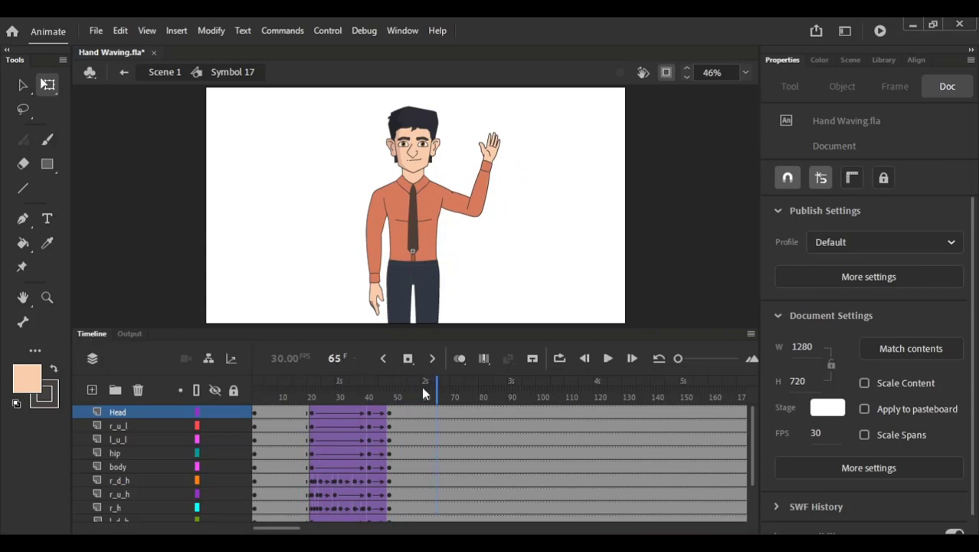
Step: Enlarge the timeline to show all layers and insert a keyframe on every one at frame 55
left_click_drag(591, 328, 603, 265)
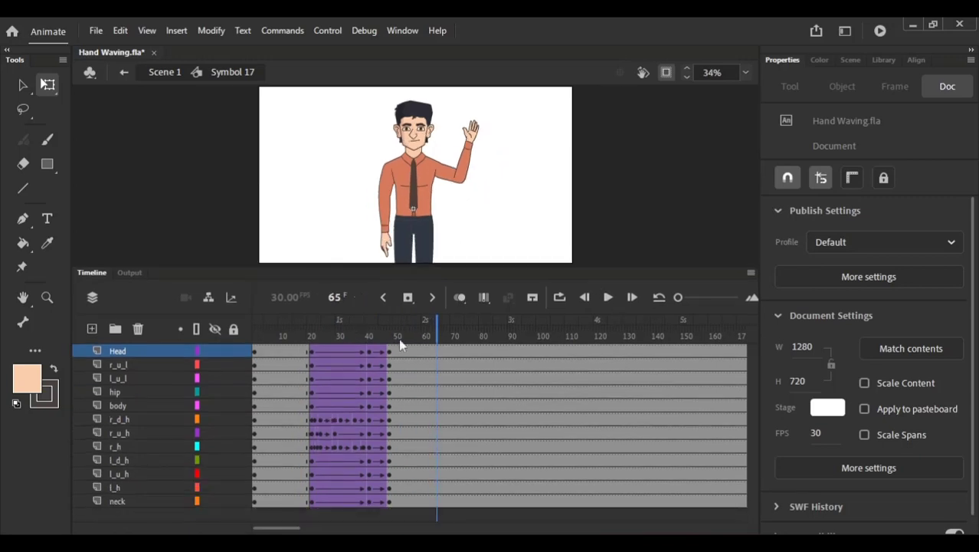
left_click_drag(406, 354, 406, 531)
key("F6")
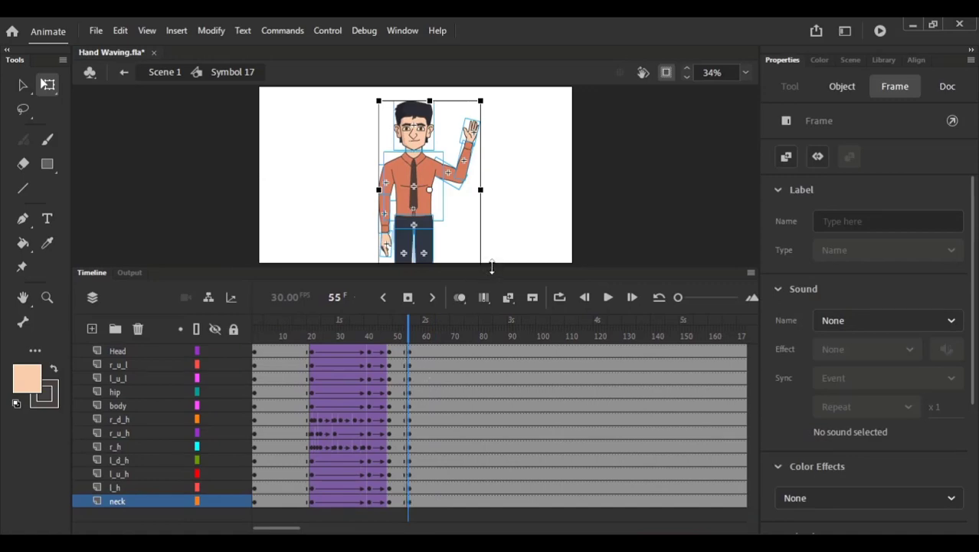
Step: At frame 55, rotate the whole raised arm slightly upward about the shoulder
left_click_drag(492, 266, 490, 377)
key("ctrl+space")
left_click_drag(465, 134, 526, 288)
left_click(535, 249)
left_click_drag(382, 187, 513, 304)
mouse_move(339, 258)
left_mouse_down()
mouse_move(389, 218)
mouse_move(337, 267)
left_mouse_up()
left_click(458, 249)
key("ctrl+z")
key("ctrl+z")
left_click_drag(472, 119, 460, 108)
left_click_drag(495, 153, 491, 170)
Step: At frame 55, rotate the forearm and open hand inward about the elbow and nudge them up to fit the upper arm
left_click_drag(483, 235, 386, 164)
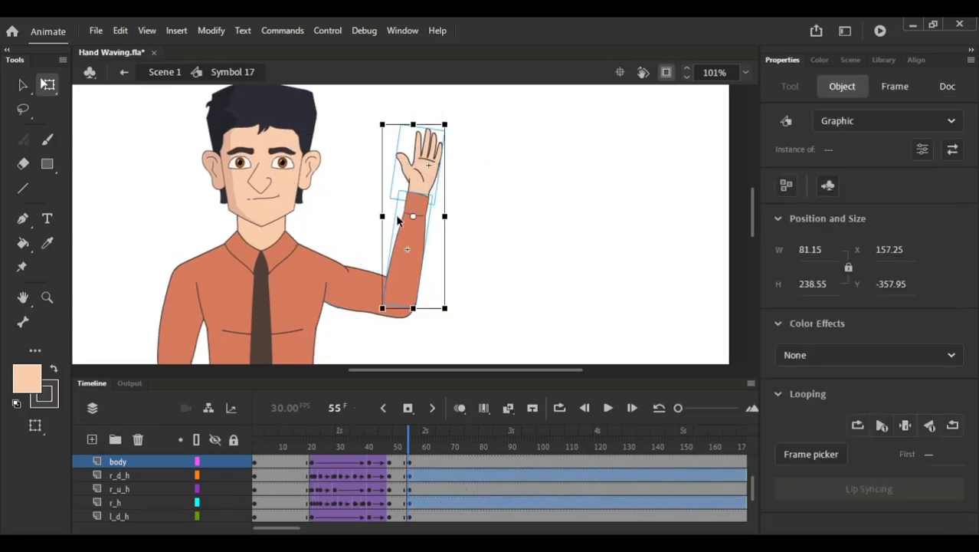
left_click_drag(458, 125, 443, 124)
key("Up")
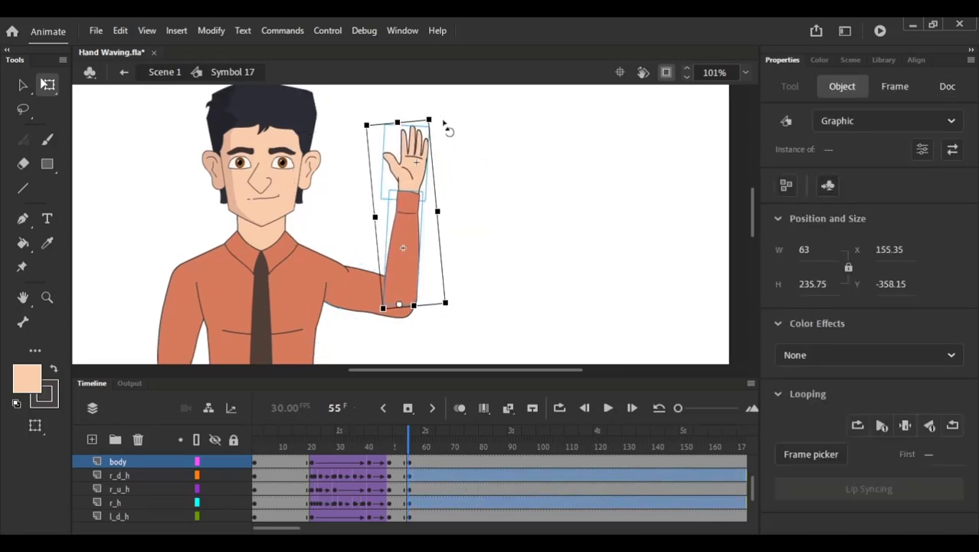
left_click(445, 159)
Step: Insert a keyframe on every layer at frame 62
left_click_drag(411, 442, 416, 438)
left_click_drag(489, 376, 507, 184)
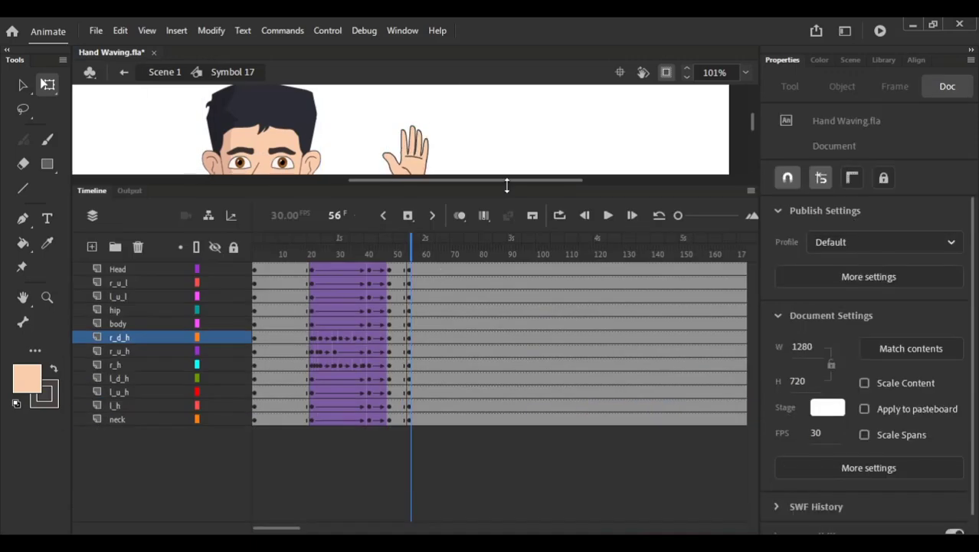
left_click_drag(428, 269, 426, 446)
left_click_drag(471, 184, 471, 328)
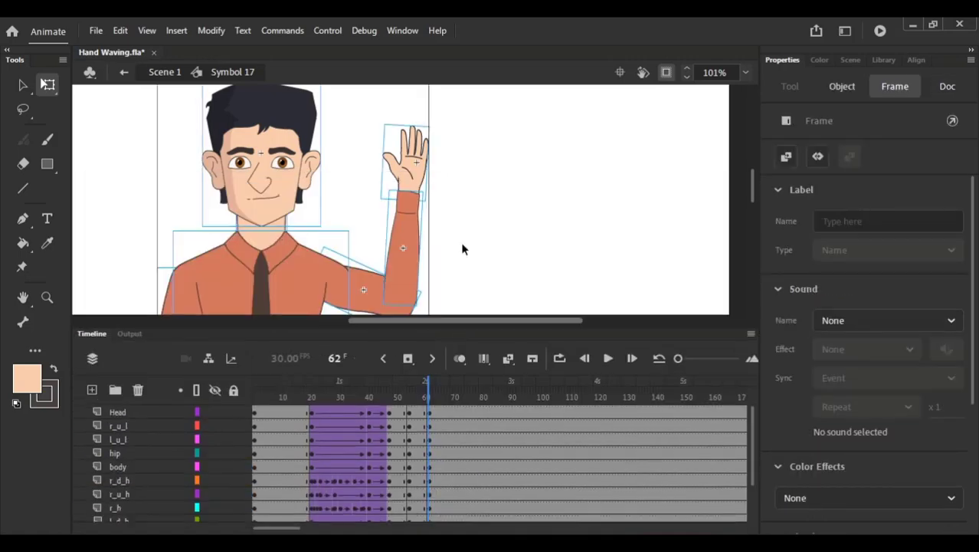
Step: At frame 62, rotate the whole raised arm slightly downward about the shoulder
left_click_drag(467, 221, 472, 206)
left_click_drag(493, 141, 390, 251)
left_click_drag(387, 172, 473, 284)
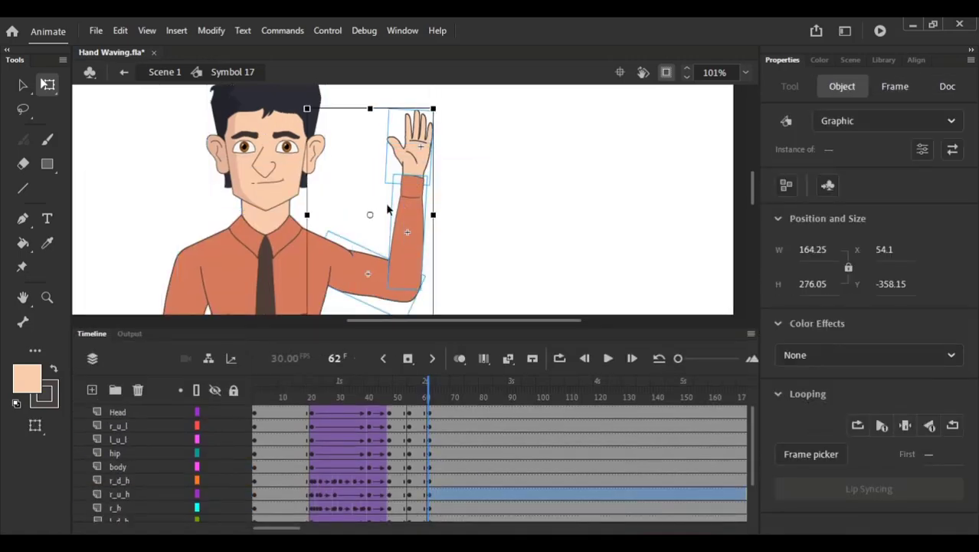
left_click_drag(376, 218, 332, 266)
left_click_drag(441, 113, 442, 117)
Step: At frame 62, tilt the forearm and open hand outward about the elbow
left_click_drag(466, 203, 404, 148)
left_click_drag(417, 201, 420, 198)
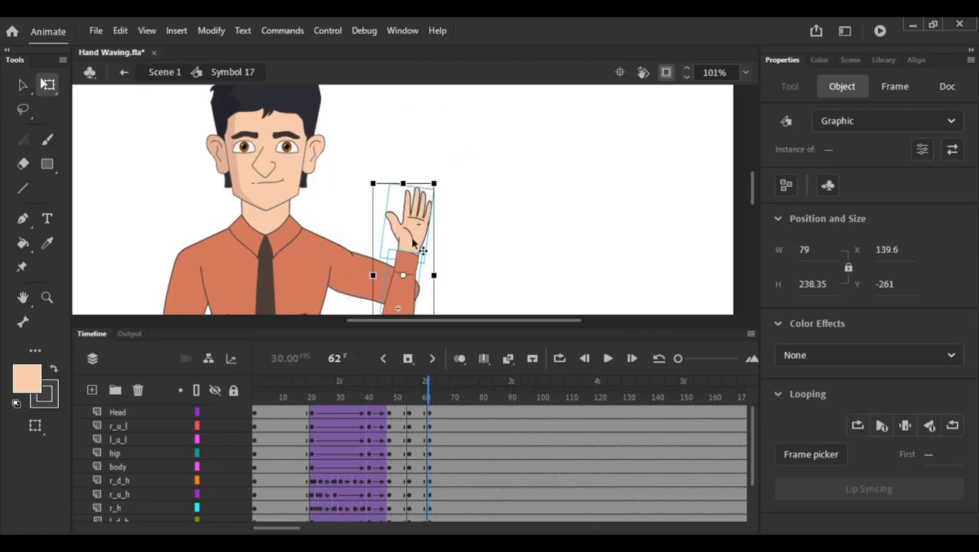
key("ctrl+z")
left_click_drag(458, 119, 463, 123)
left_click(479, 121)
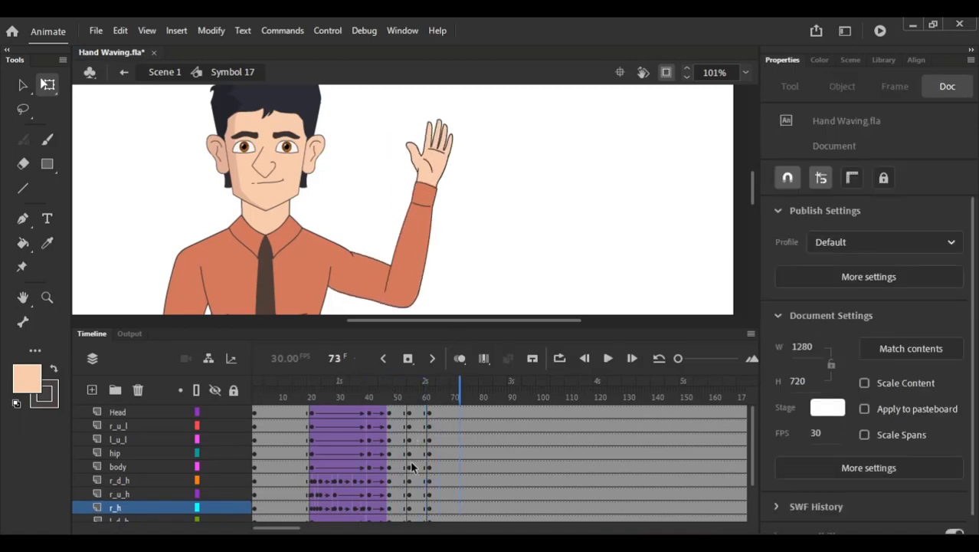
Step: Create a classic tween on all layers from frame 48 through frame 62
left_click(405, 417)
left_click_drag(405, 418, 420, 509)
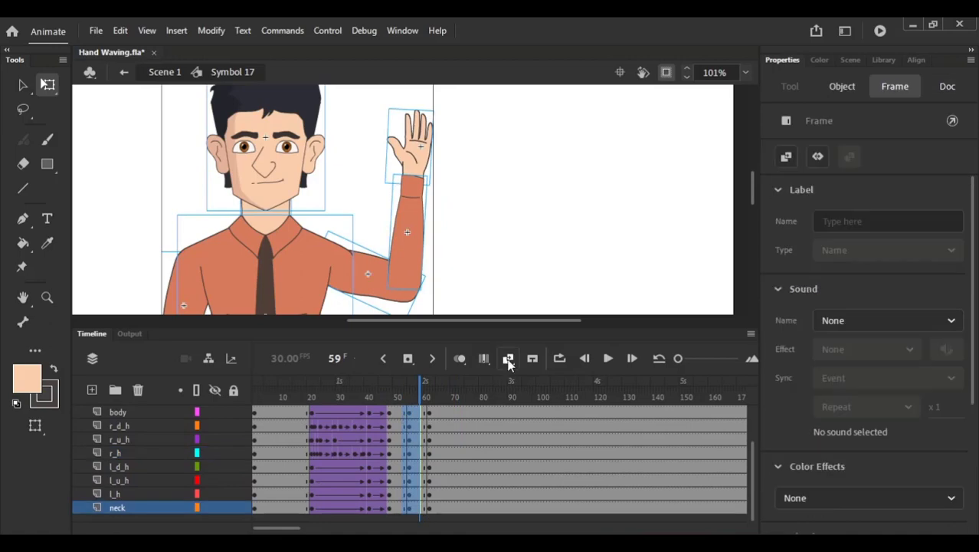
left_click(507, 359)
Step: Play back the tweened wave and replay it from frame 19 with the whole stage in view
left_click(361, 397)
key("Return")
left_click(308, 391)
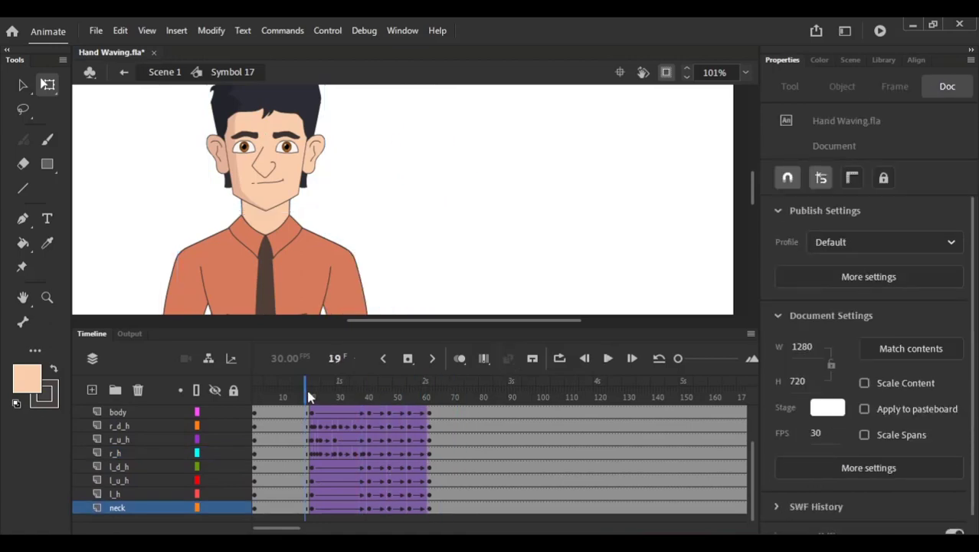
left_click(745, 73)
left_click(746, 93)
key("Return")
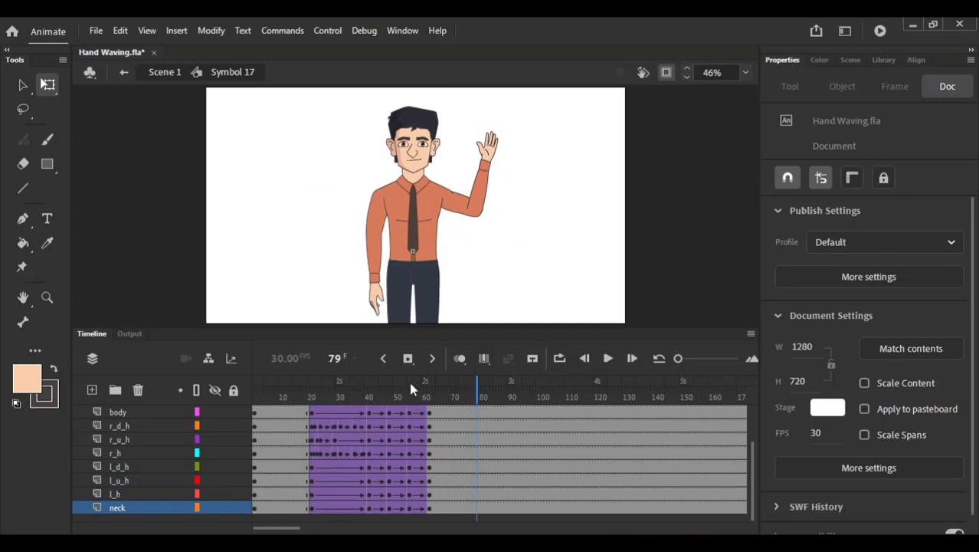
Step: At frame 48, rotate the open hand further outward about the wrist
left_click_drag(469, 115, 497, 222)
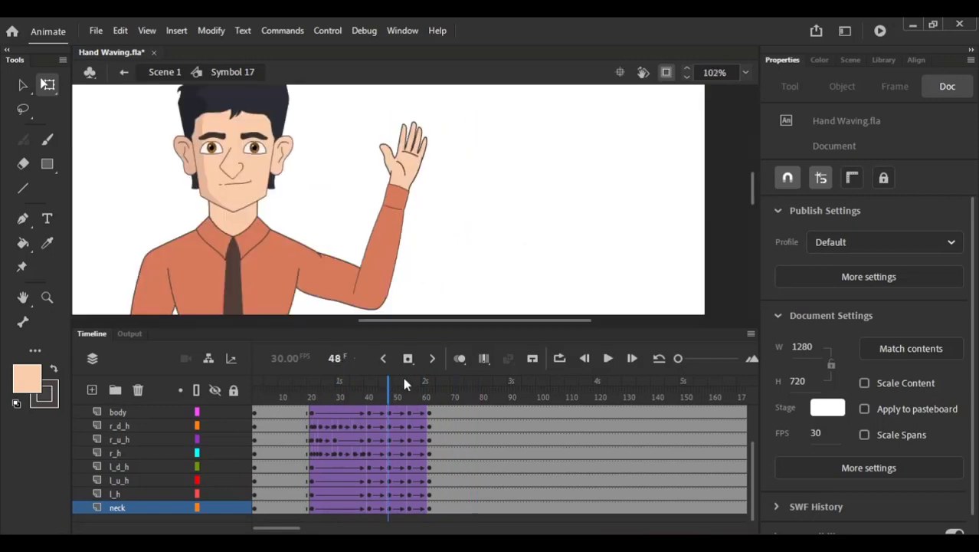
mouse_move(405, 383)
left_mouse_down()
mouse_move(370, 384)
mouse_move(389, 383)
left_mouse_up()
left_click(412, 153)
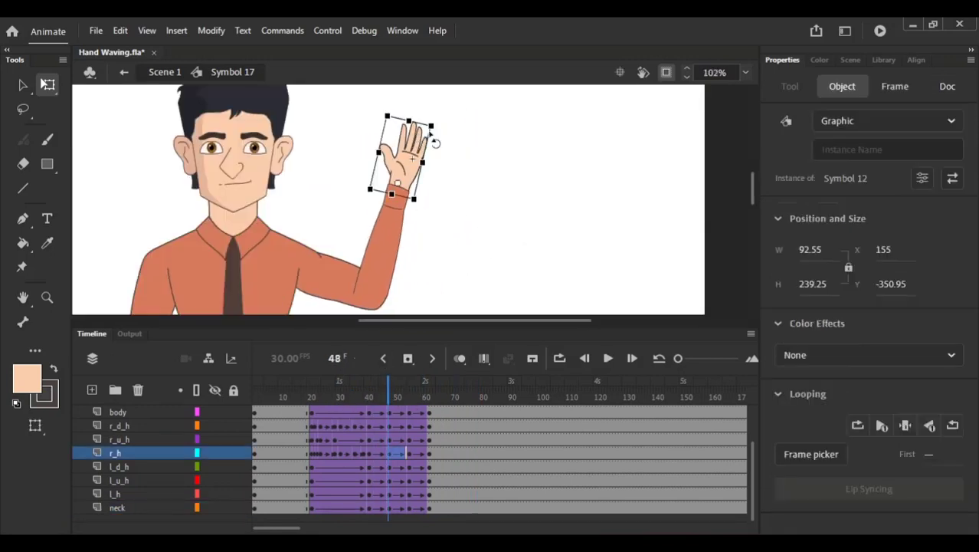
left_click_drag(435, 143, 417, 160)
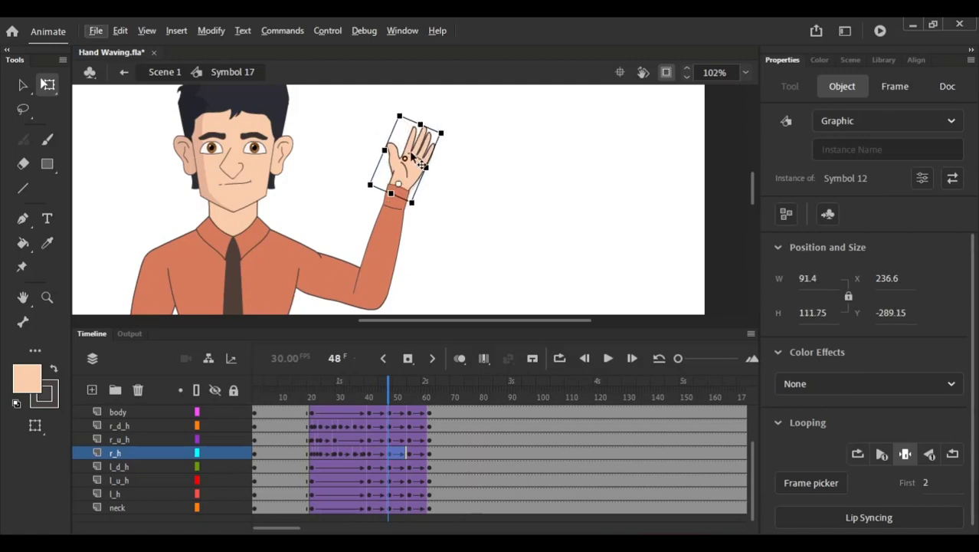
key("alt+f")
left_click(490, 140)
Step: At frame 55, rotate the open hand inward about the wrist and nudge it right and down onto the cuff
left_click(408, 395)
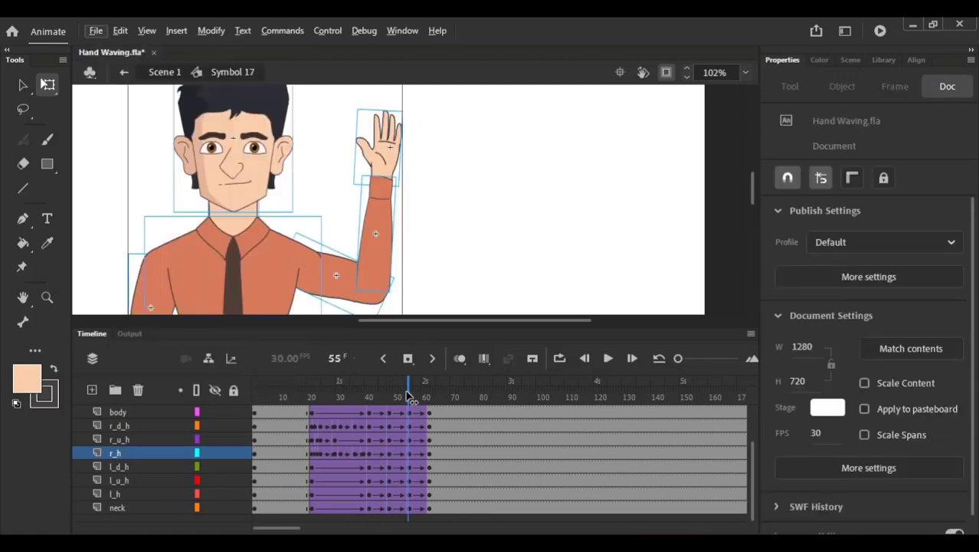
left_click(404, 136)
left_click_drag(414, 117, 393, 126)
key("Right")
key("Right")
key("Down")
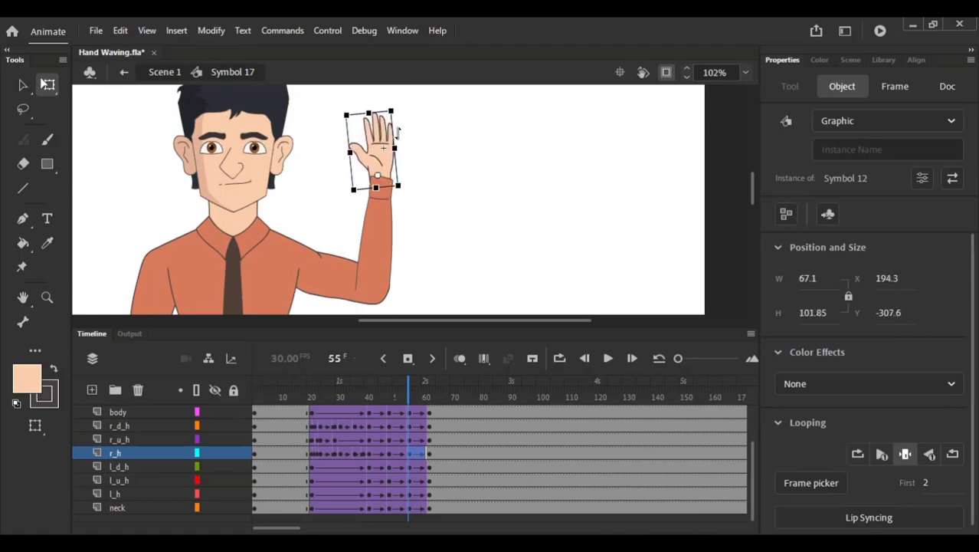
key("Right")
key("Right")
Step: At frame 63, rotate the open hand outward about the wrist and nudge it down and right onto the cuff
left_click(430, 400)
left_click(413, 143)
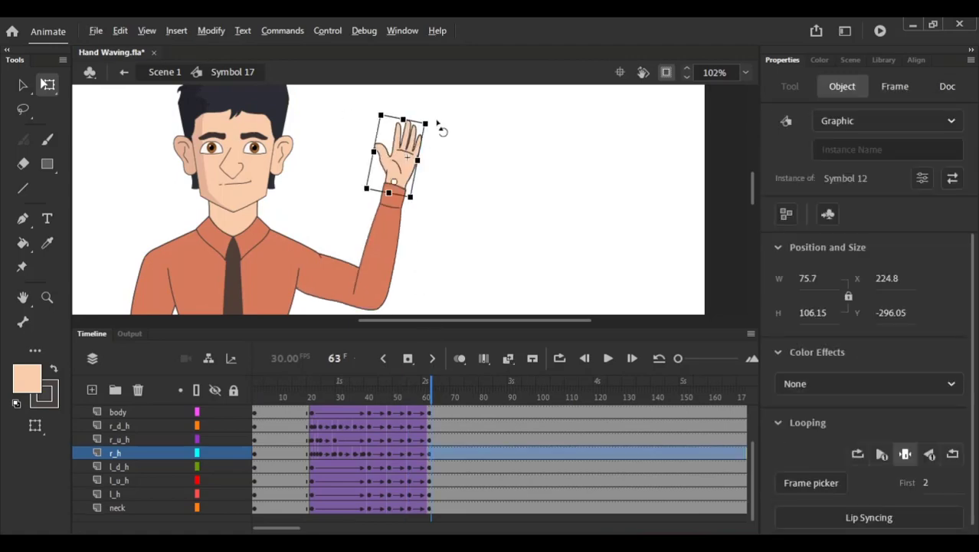
mouse_move(437, 122)
left_mouse_down()
mouse_move(448, 135)
mouse_move(441, 128)
left_mouse_up()
key("alt")
key("Down")
key("Right")
left_click(452, 159)
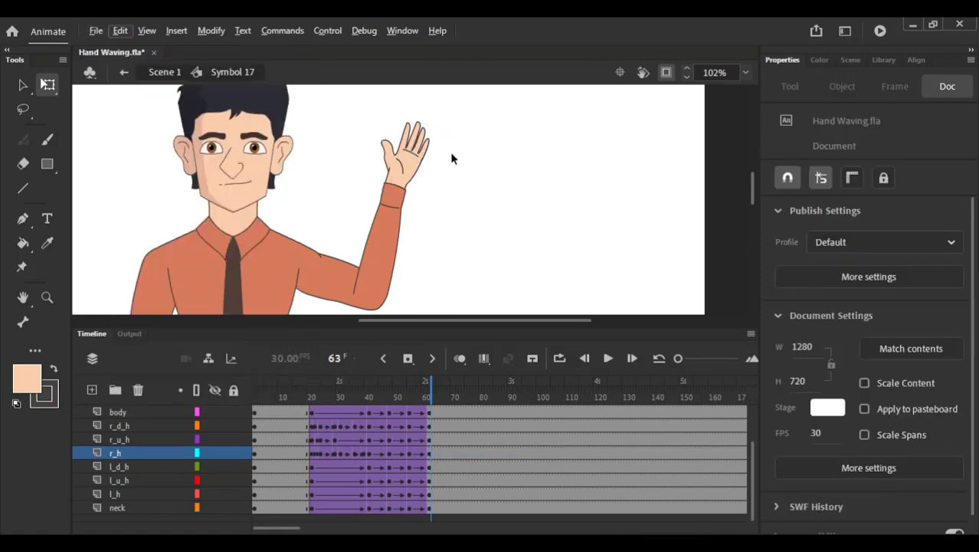
Step: Check the hand's fit against the cuff at frame 63 and play the timeline onward
left_click(416, 163)
left_click(409, 244)
left_click(414, 161)
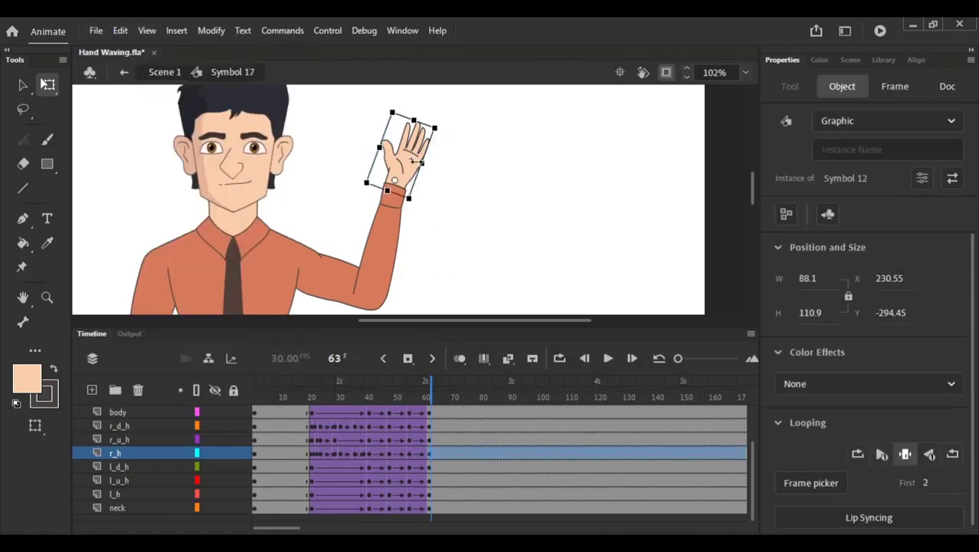
key("Return")
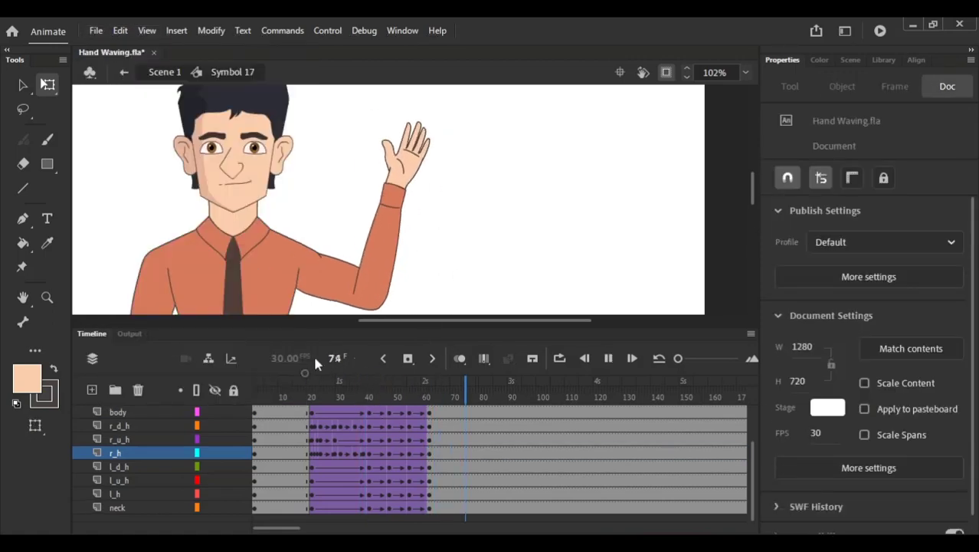
Step: Fit the whole stage in the view and play the arm raise and wave from about frame 18
key("Return")
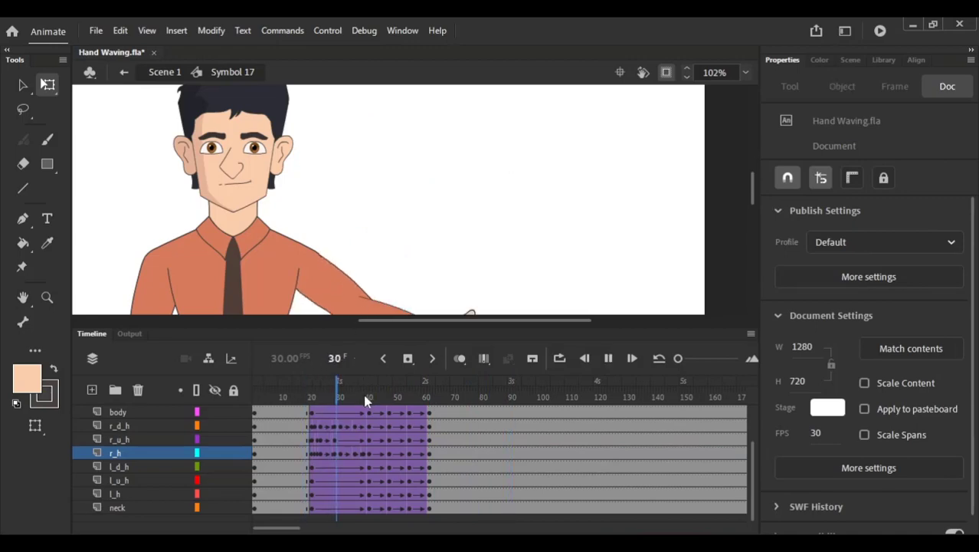
left_click(745, 72)
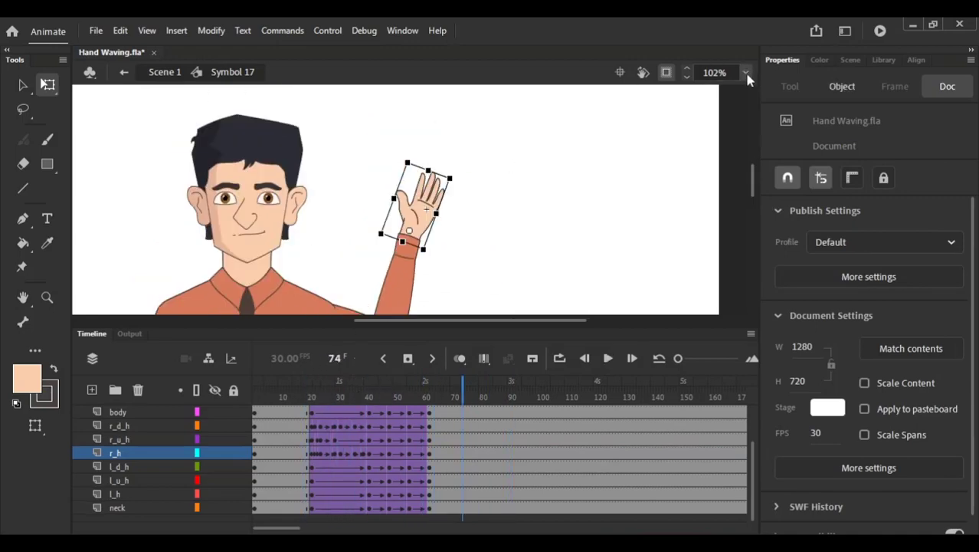
left_click(717, 88)
left_click(550, 150)
left_click(305, 391)
key("Return")
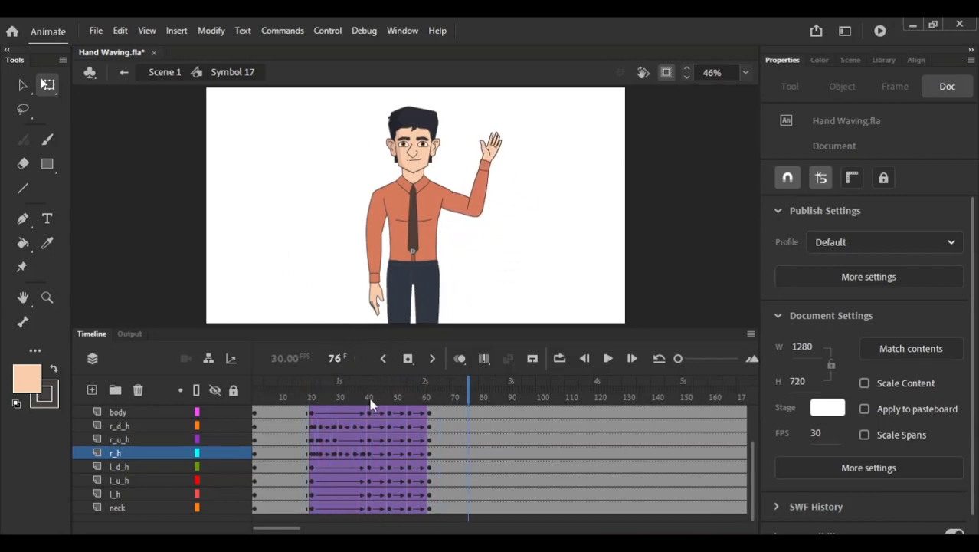
Step: Compare the poses across the body and arm layers at frames 85 and 18, and replay the wave inside the symbol
left_click(311, 381)
left_click(503, 382)
left_click_drag(495, 411, 495, 530)
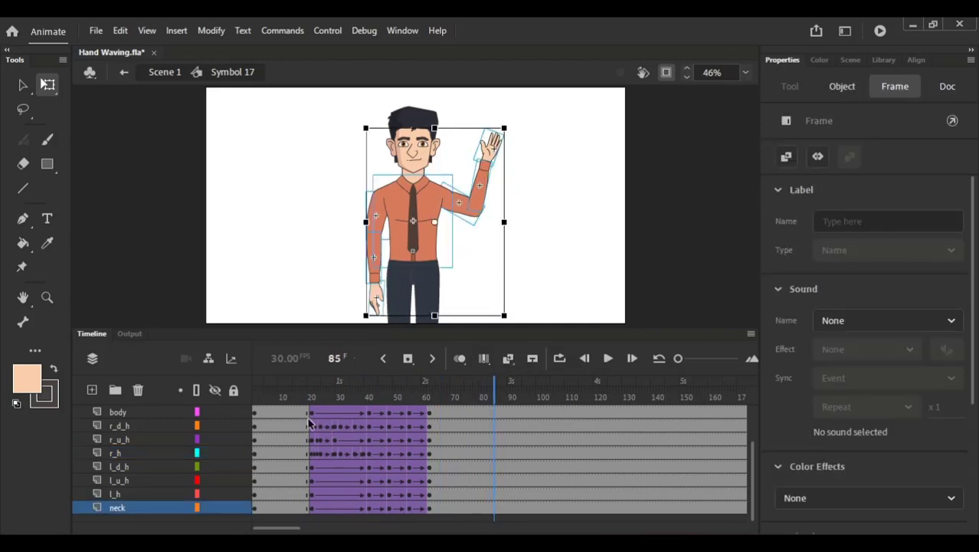
left_click_drag(303, 410, 305, 453)
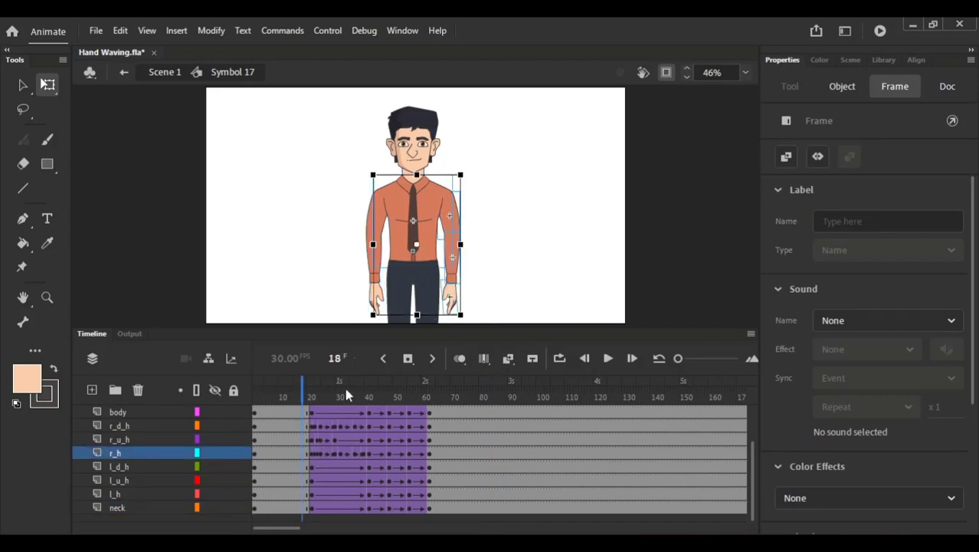
key("Return")
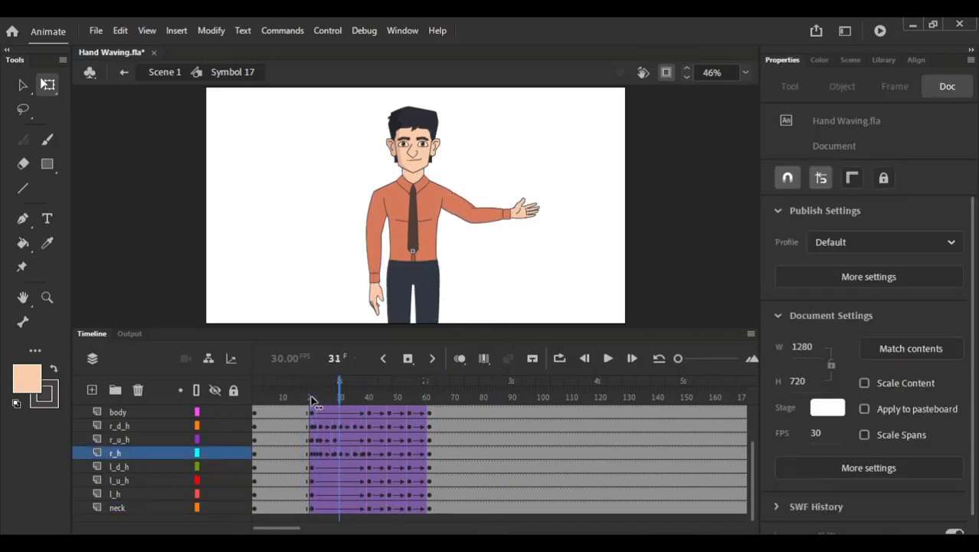
left_click(481, 396)
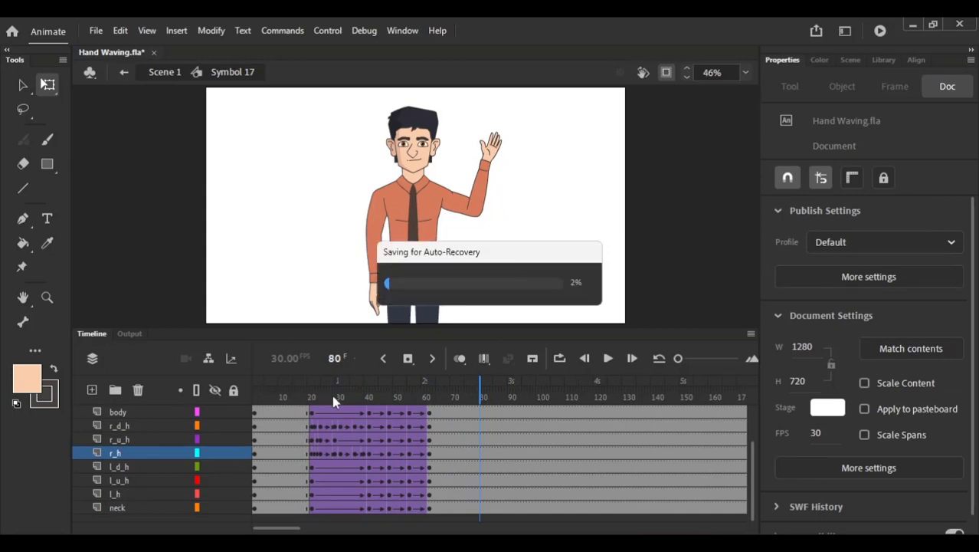
mouse_move(328, 396)
left_mouse_down()
mouse_move(370, 408)
mouse_move(328, 393)
mouse_move(354, 393)
mouse_move(345, 391)
left_mouse_up()
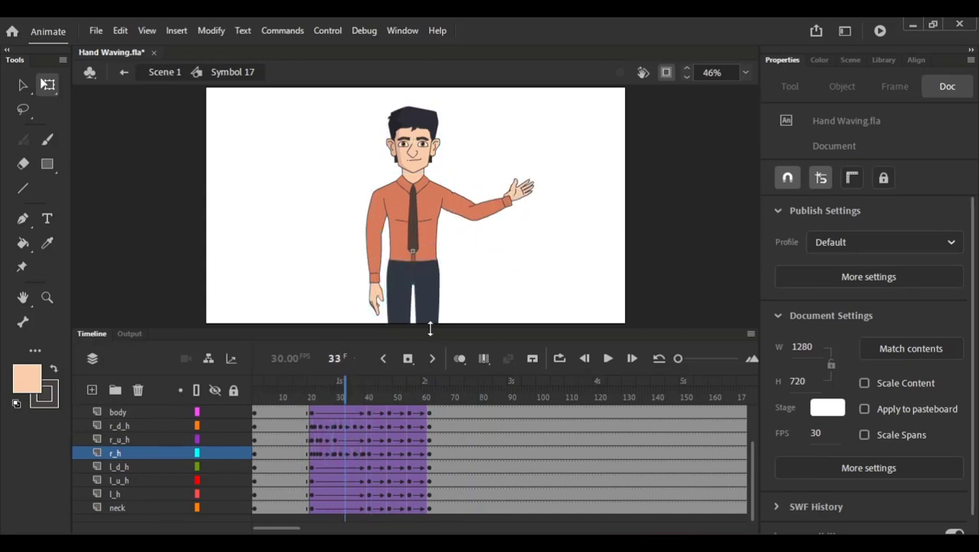
Step: Return to Scene 1 with a larger stage area and play the waving animation from about frame 10
left_click_drag(434, 333, 413, 374)
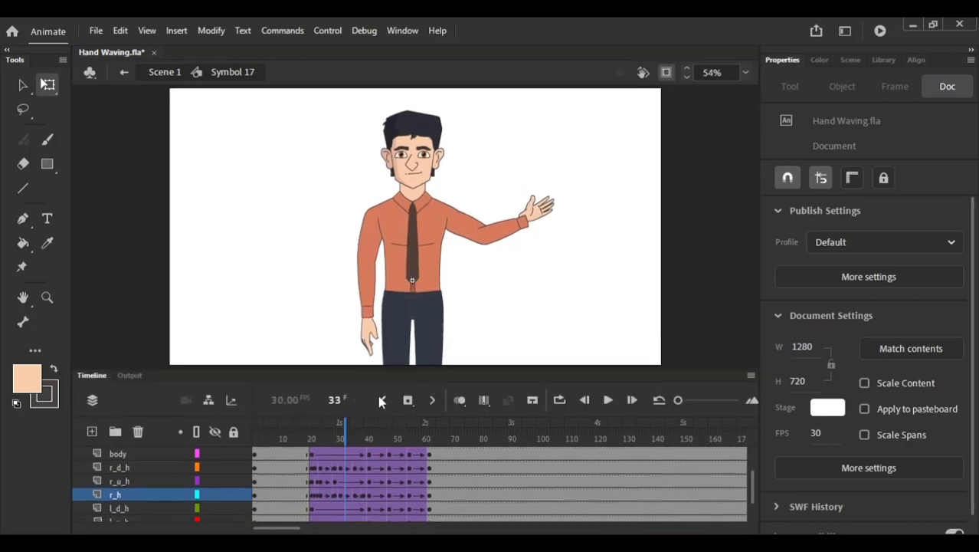
left_click(174, 73)
left_click(23, 84)
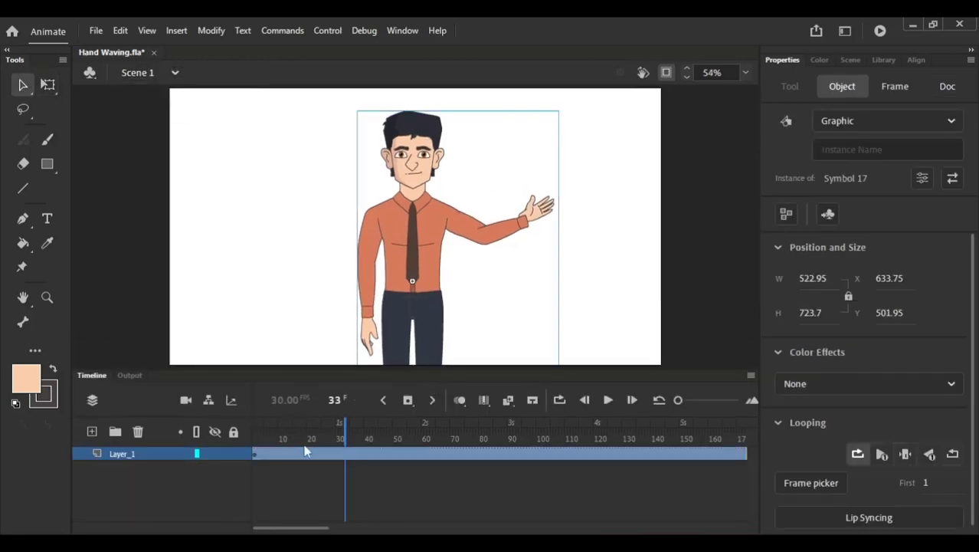
left_click(283, 433)
key("Return")
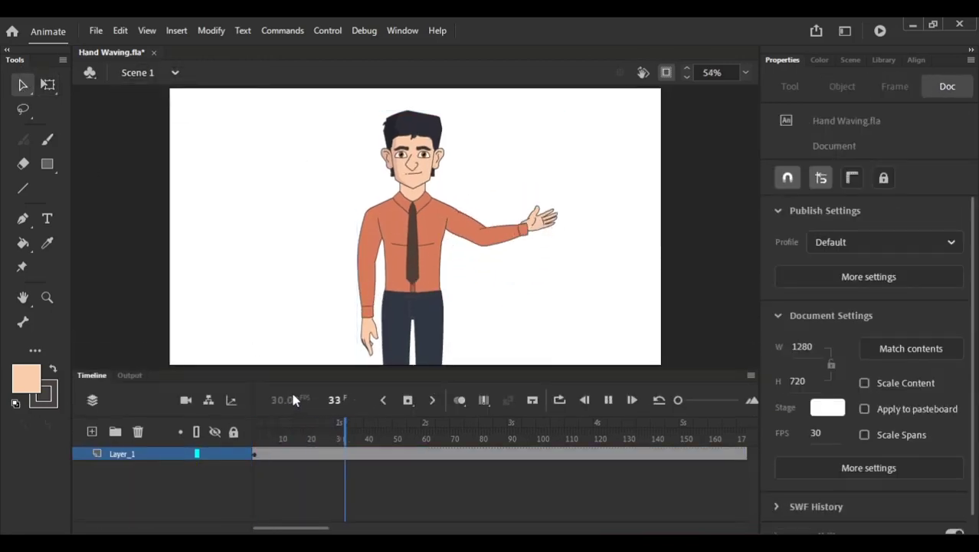